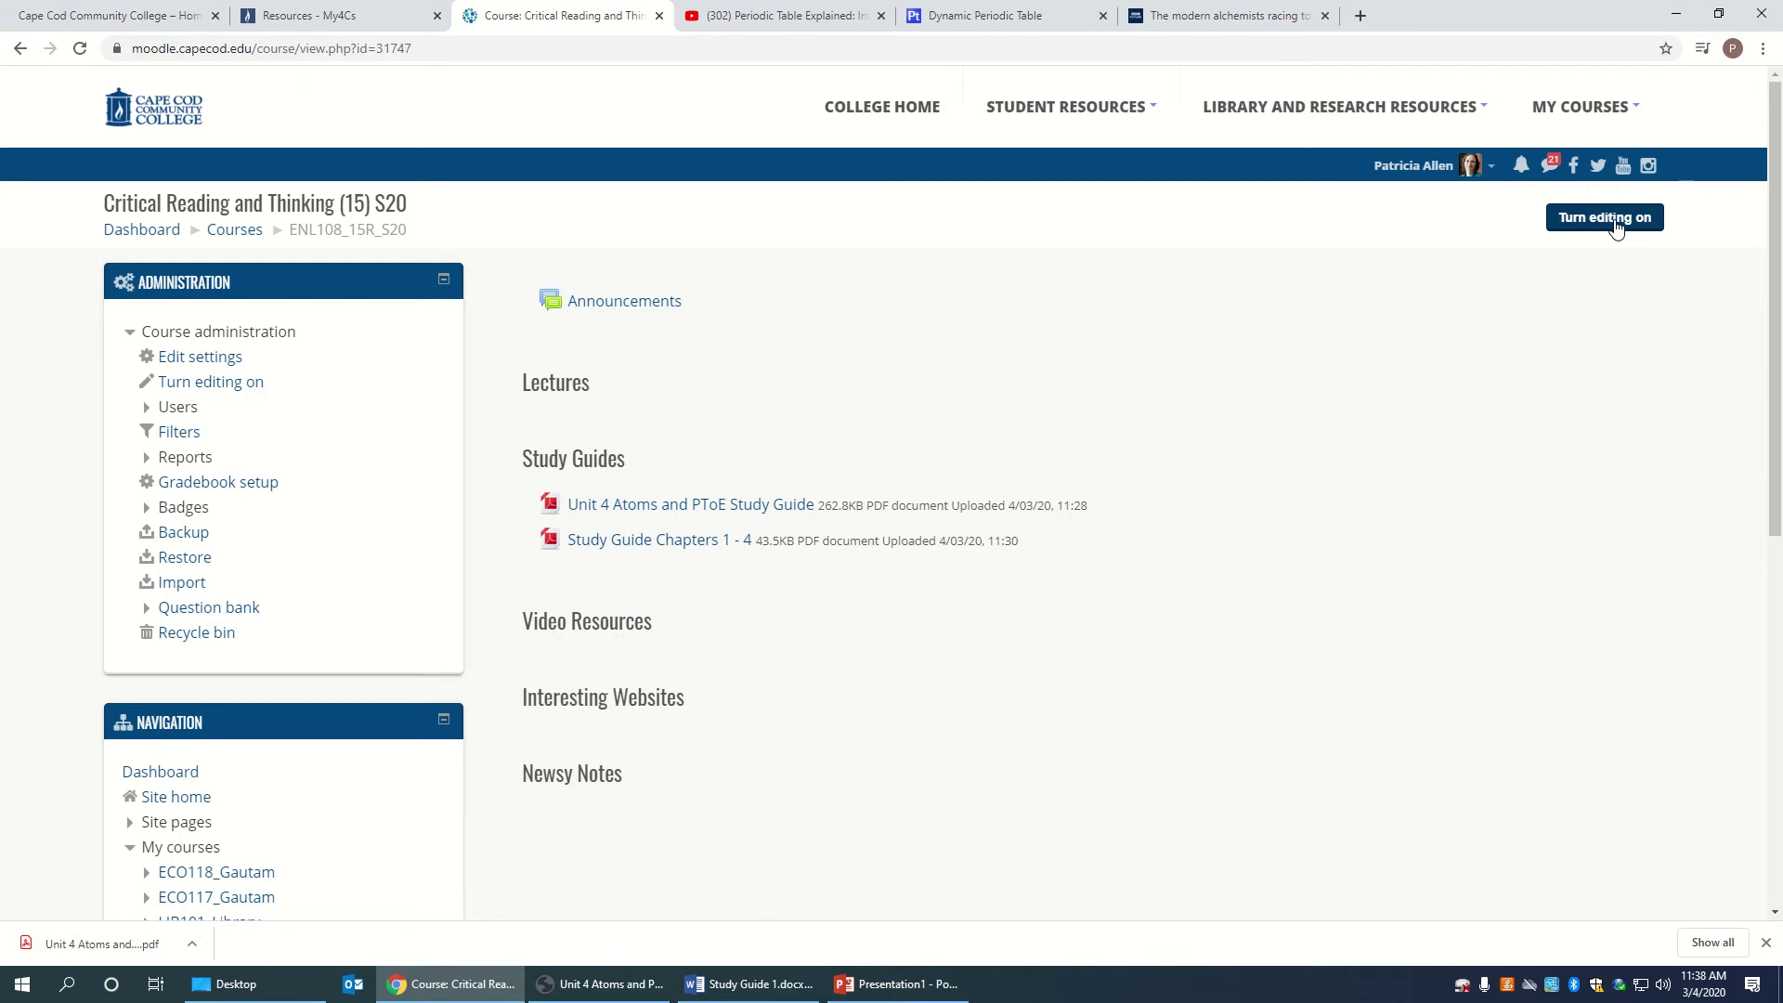
Turn on editing for the Critical Reading and Thinking course.
left_click(1614, 221)
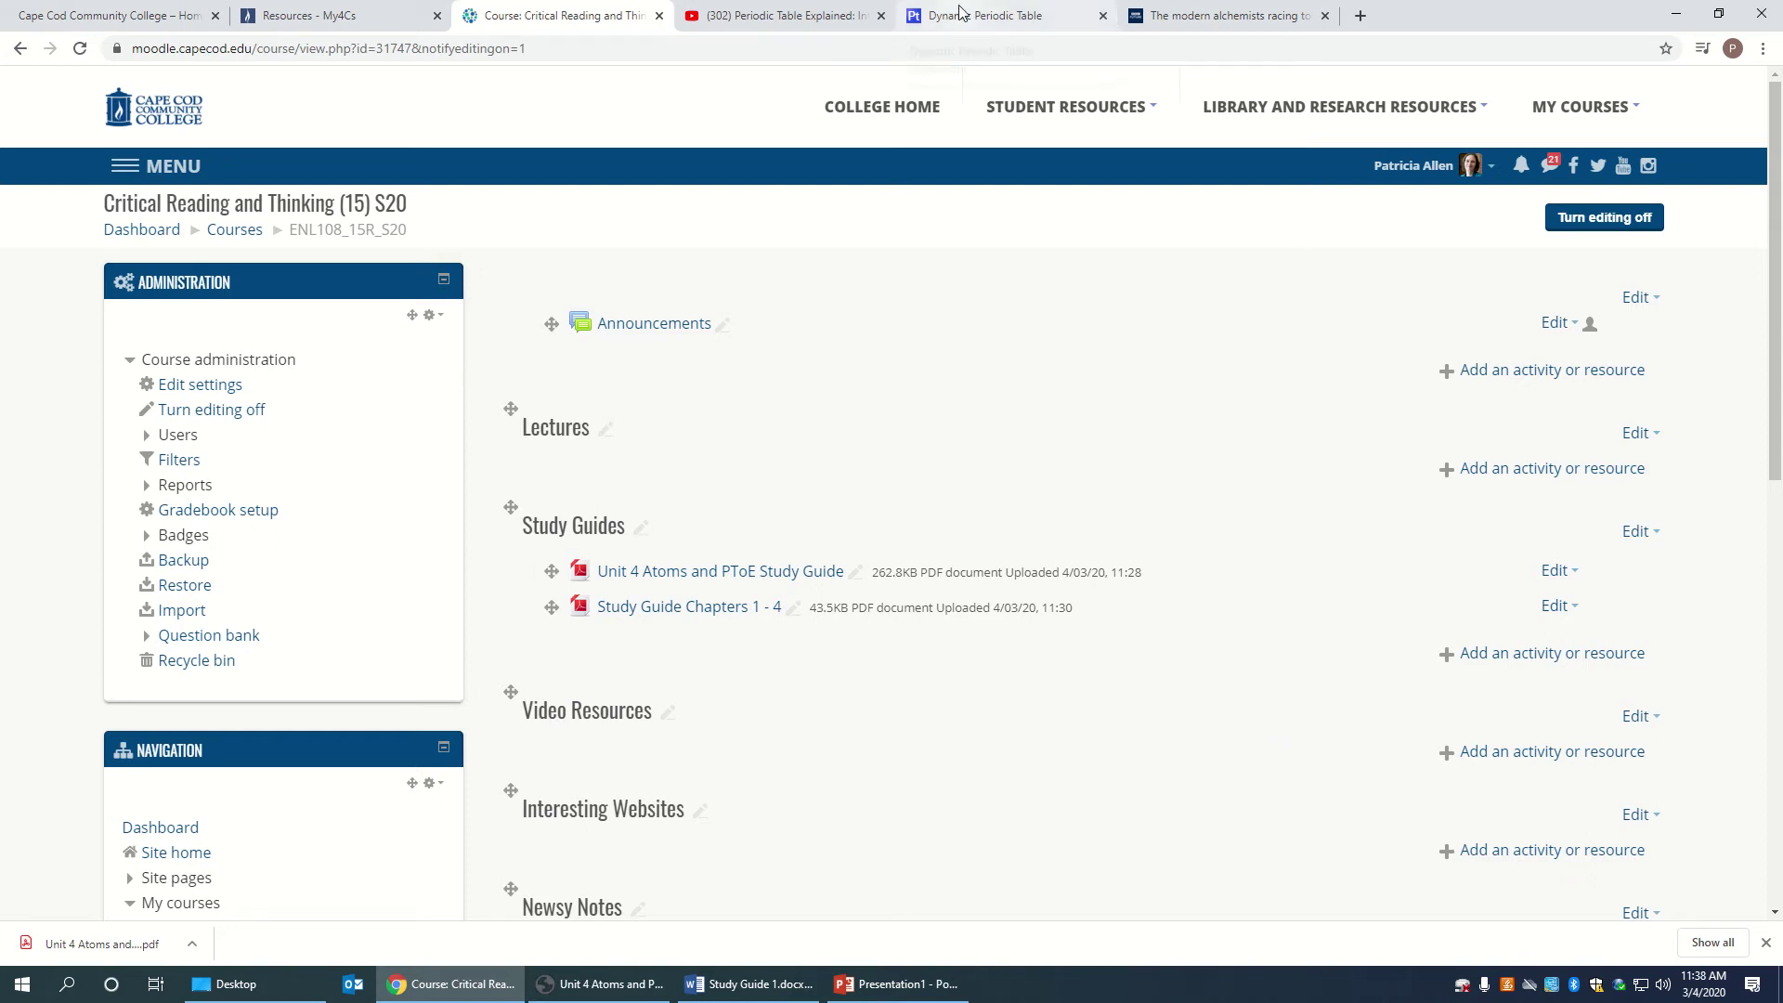
Review the open YouTube video, Ptable and BBC article pages as material to link, and return to the course page.
left_click(803, 16)
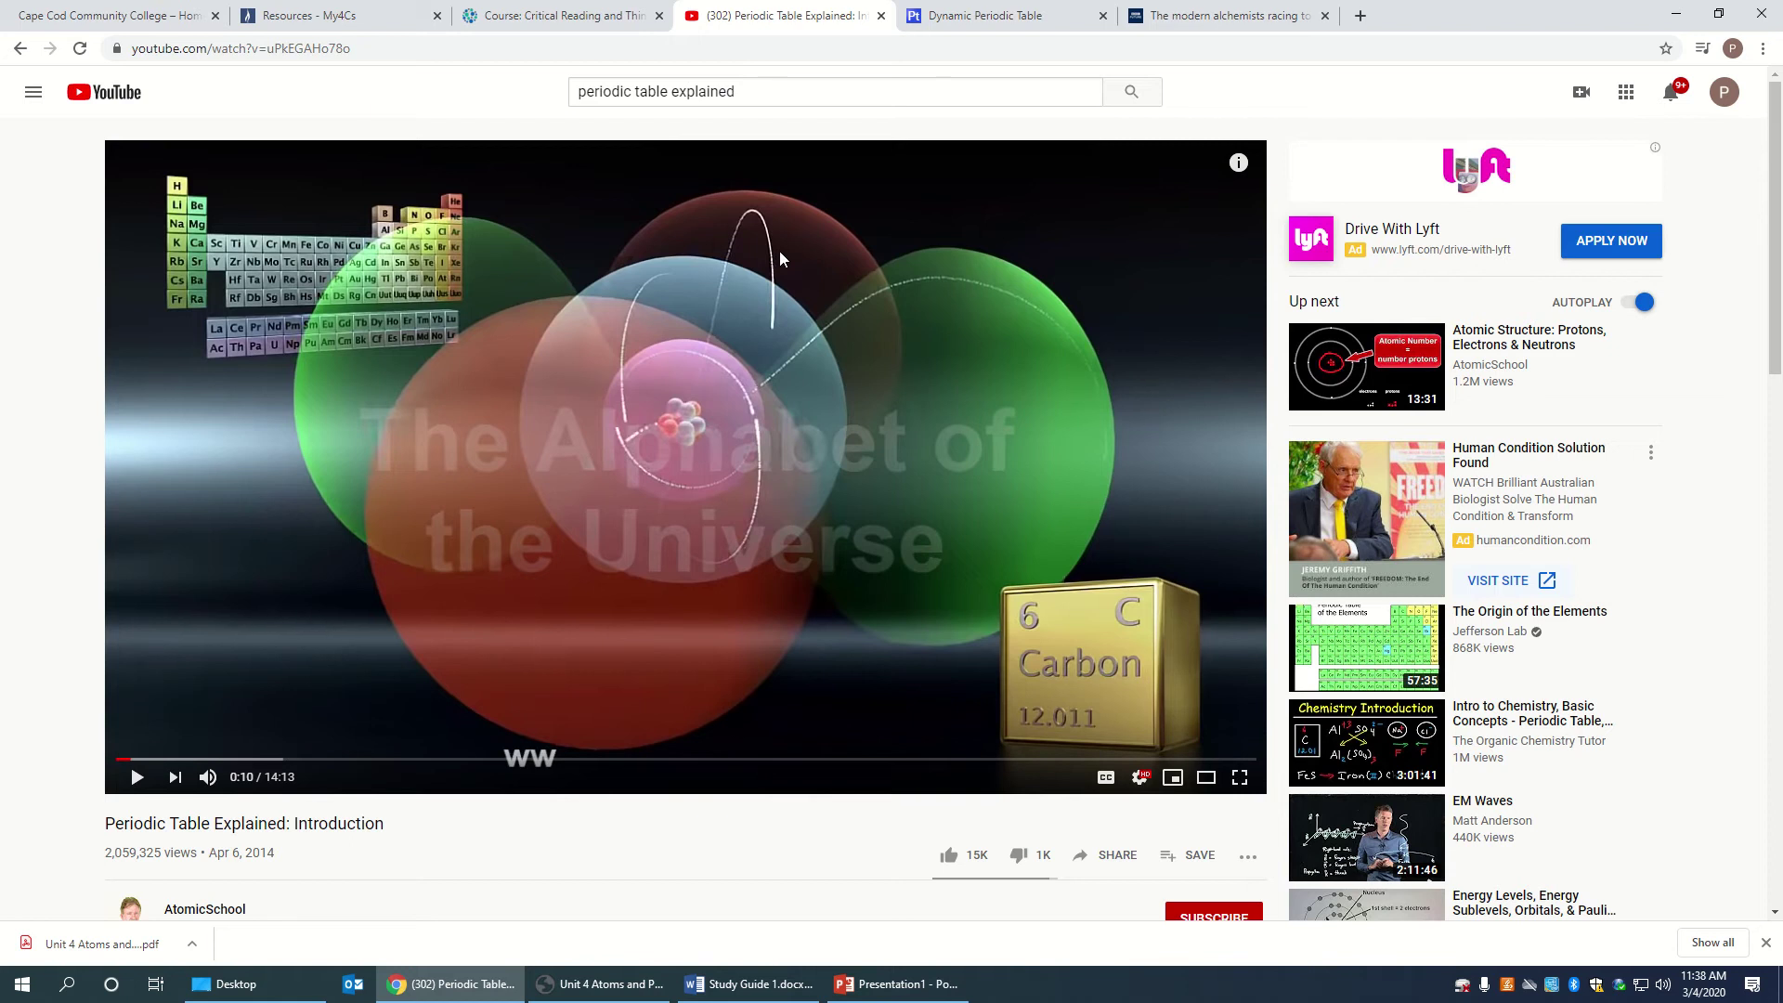
left_click(962, 18)
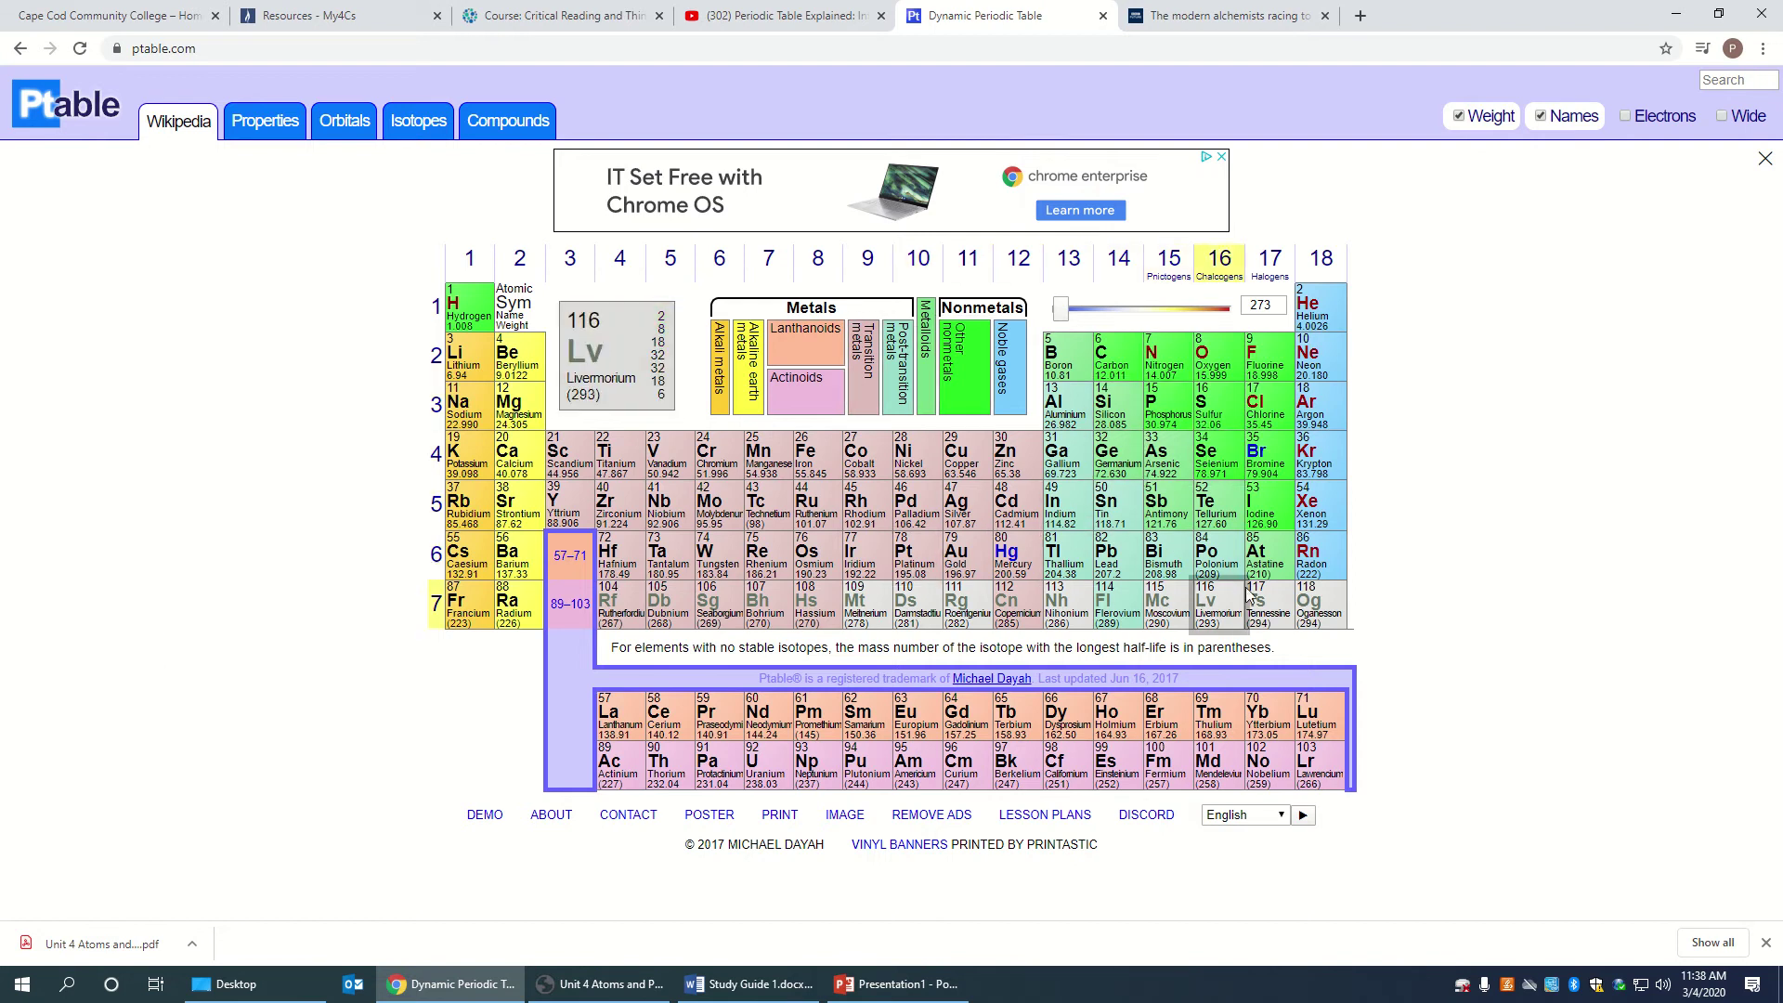
left_click(1205, 20)
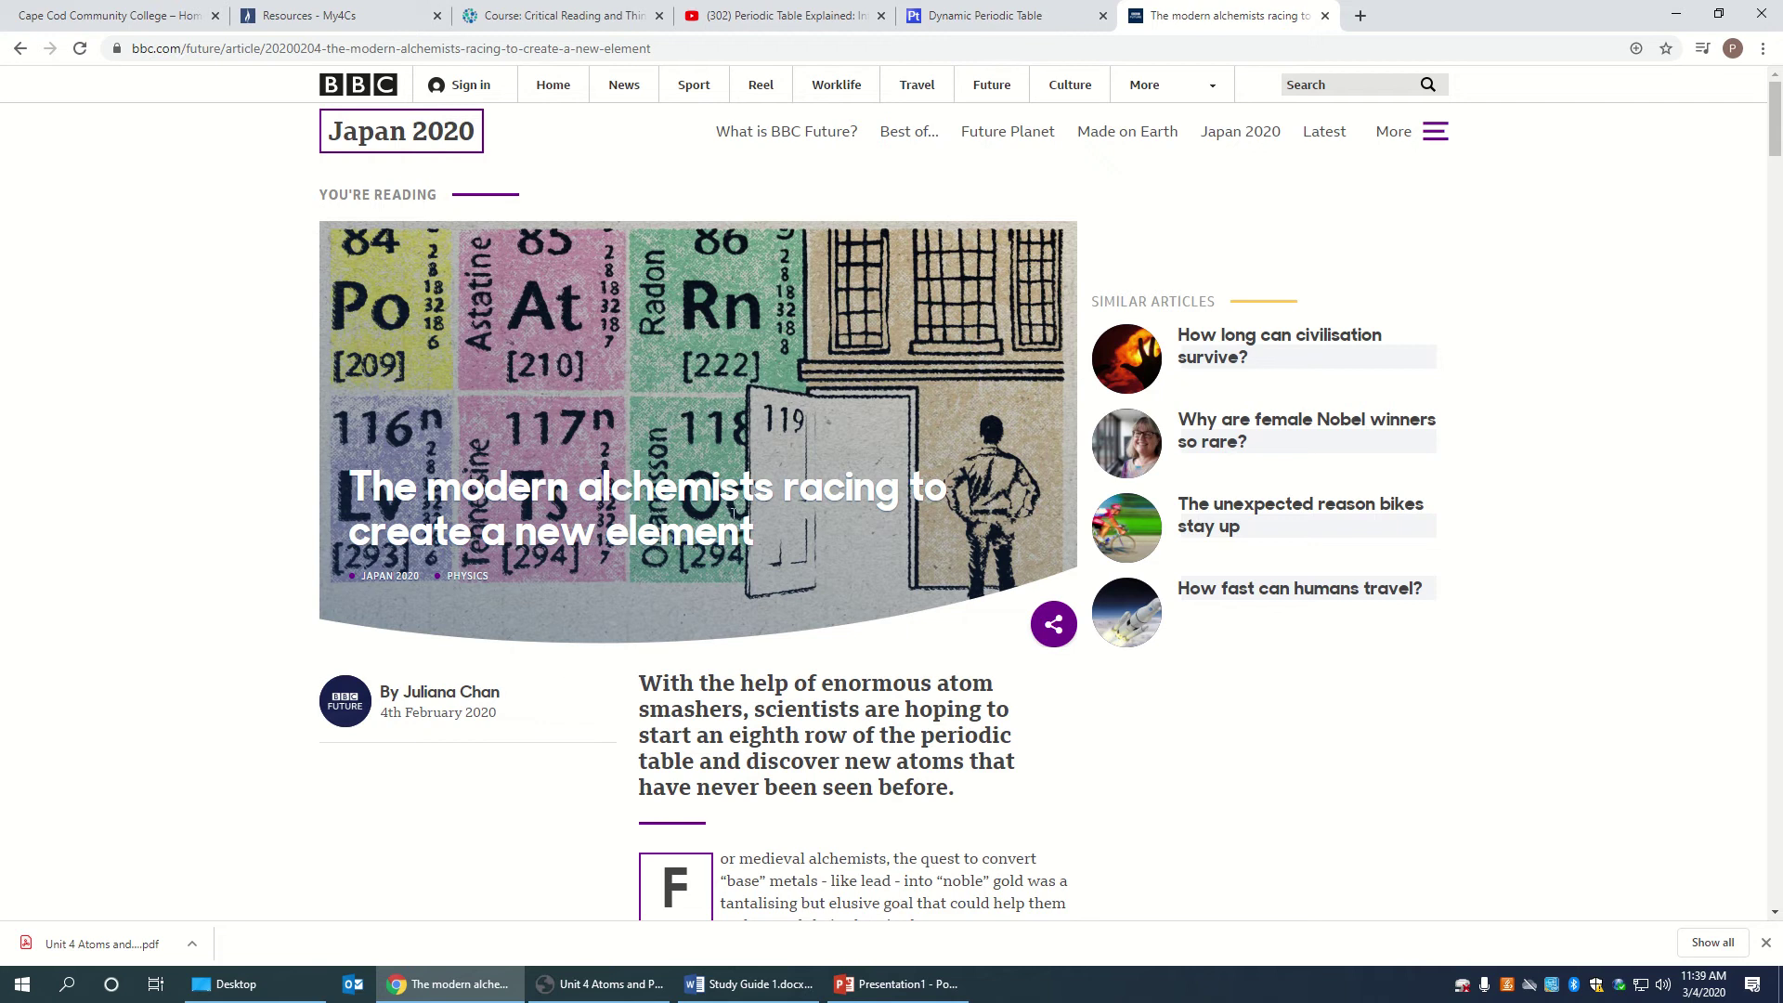
left_click(1361, 15)
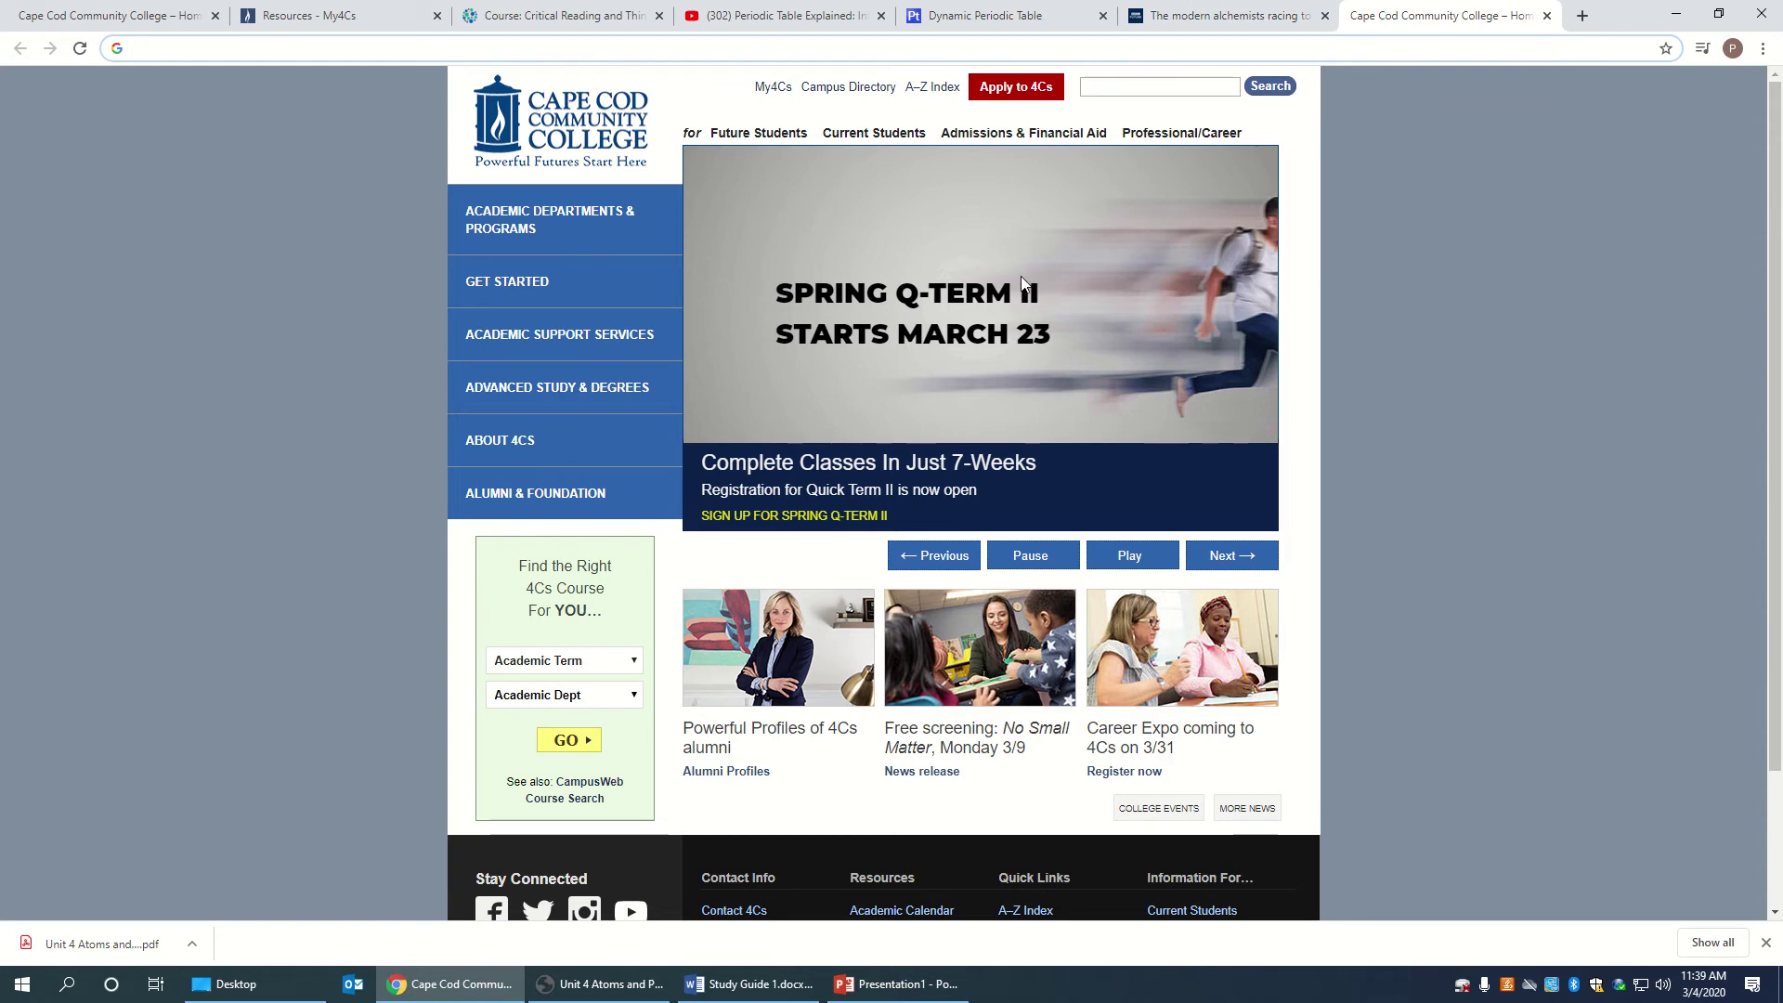
left_click(1545, 17)
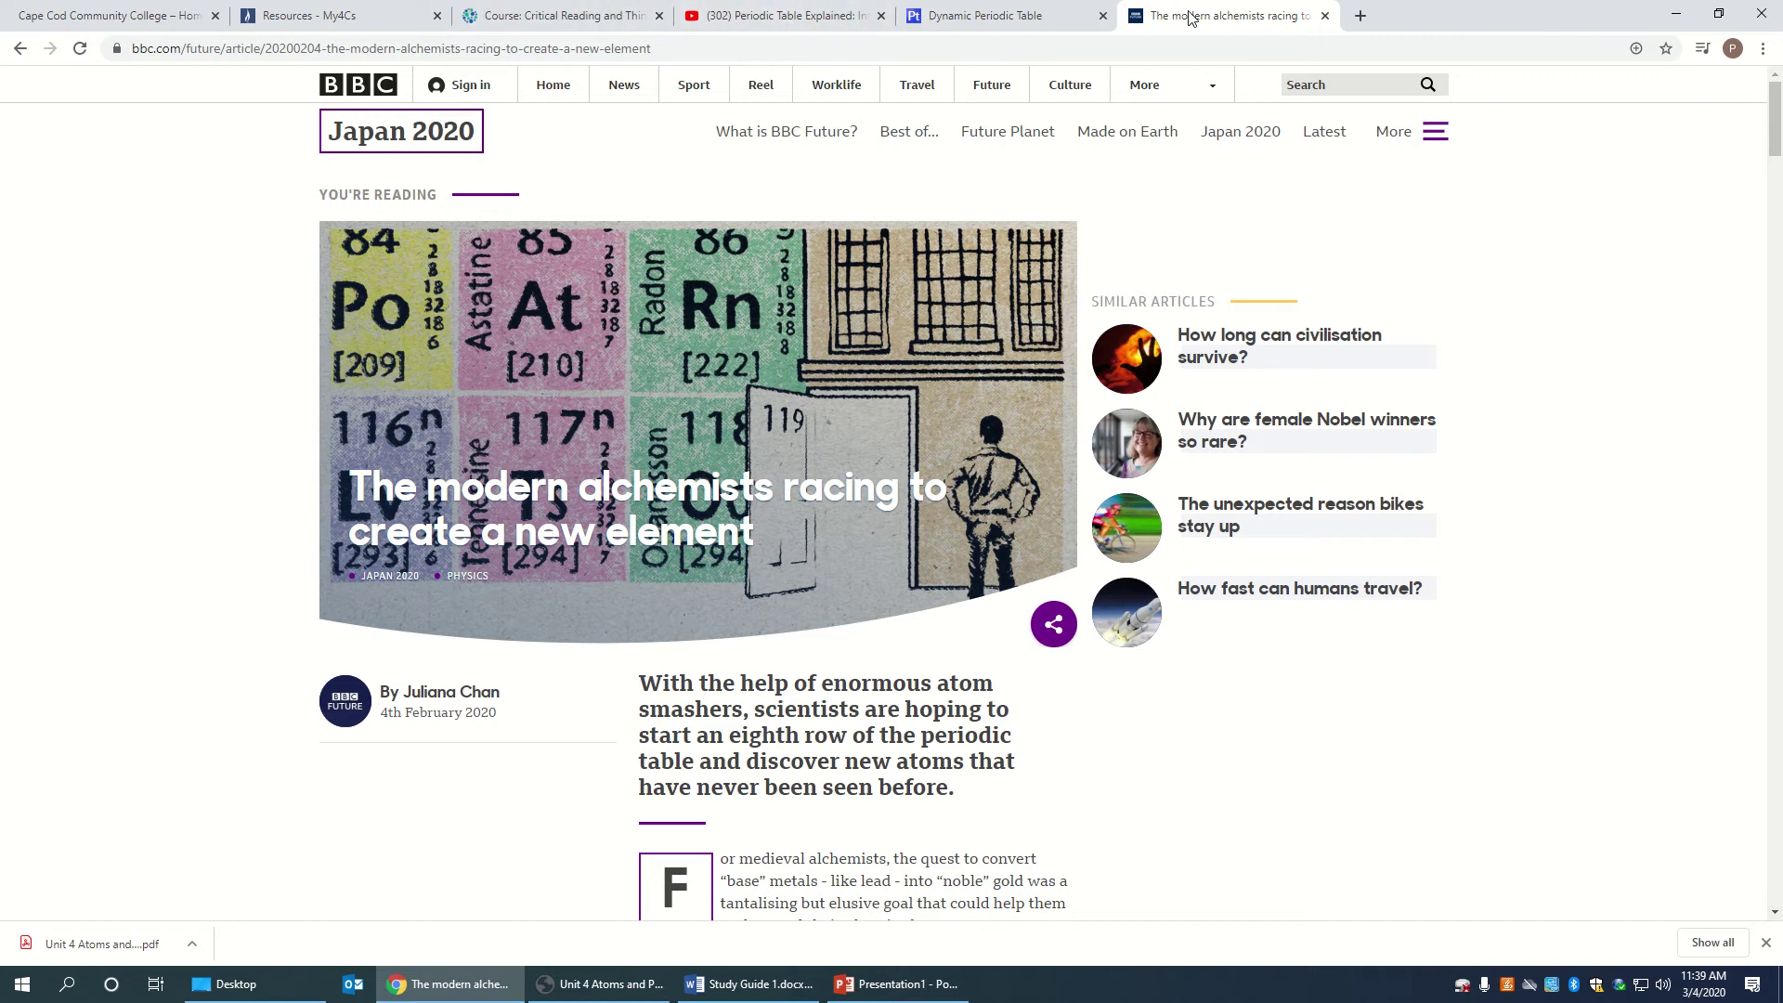
left_click(564, 17)
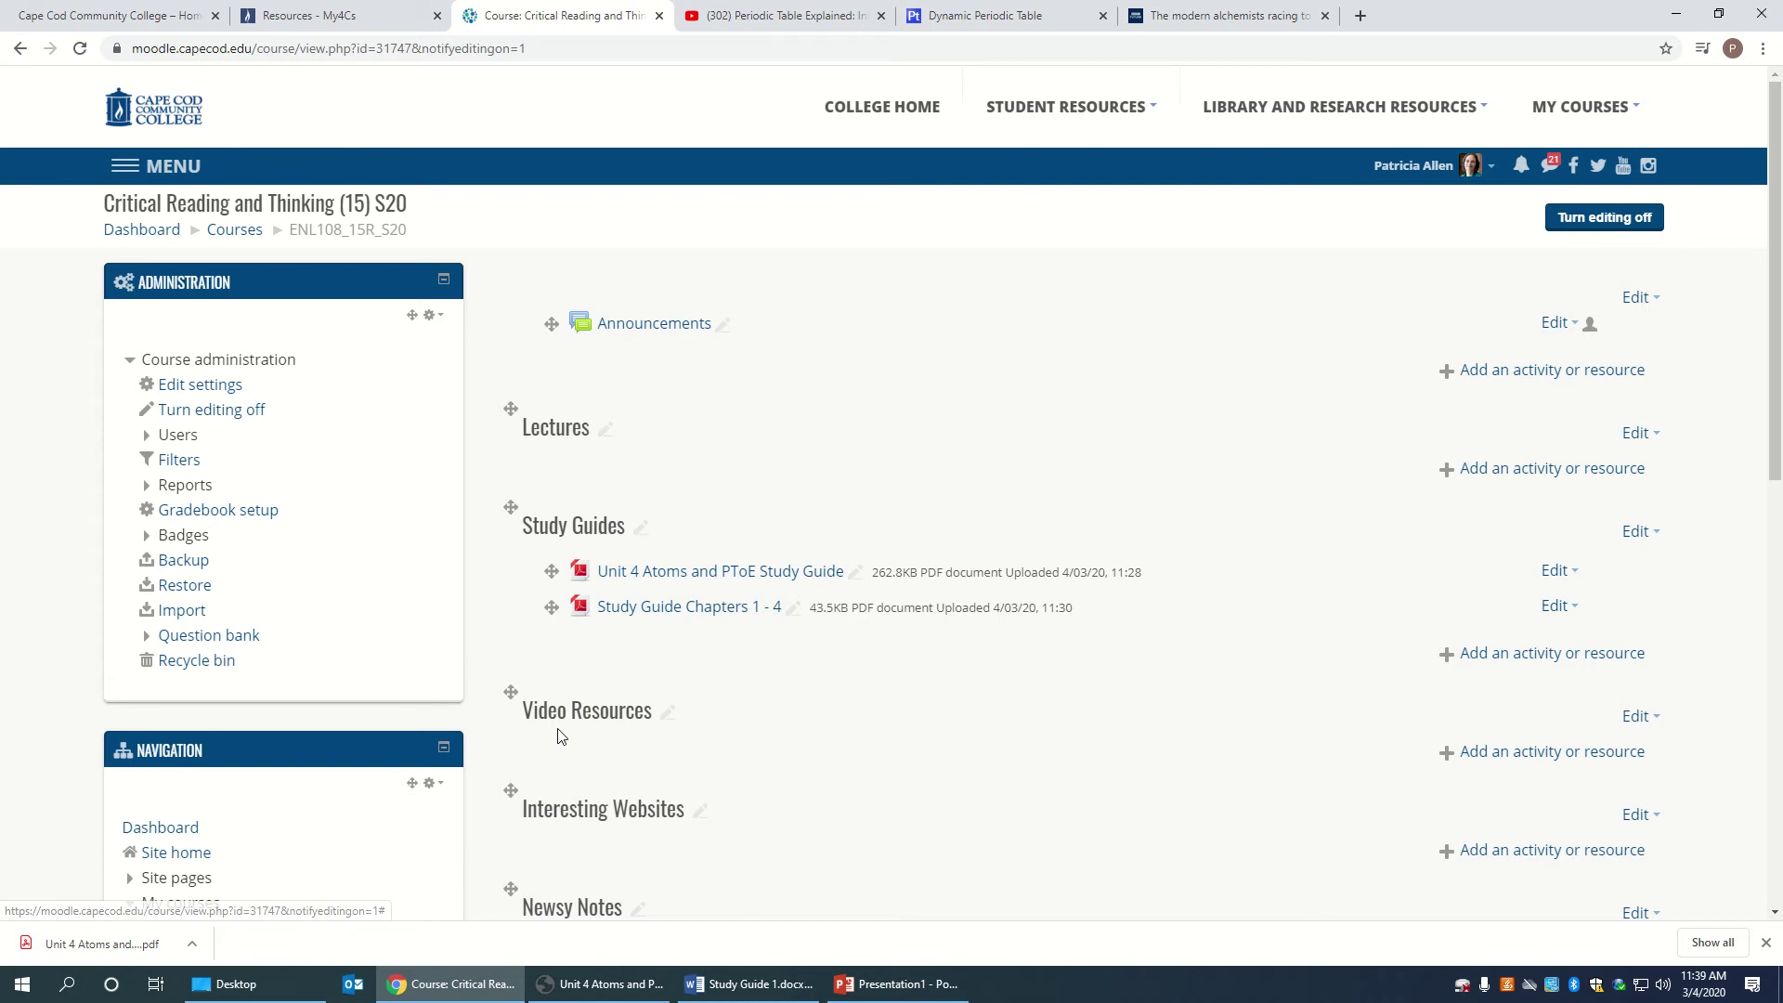
Create a new URL resource in the Video Resources section and name it "Video explaining PToE".
scroll(597, 754, "down", 1)
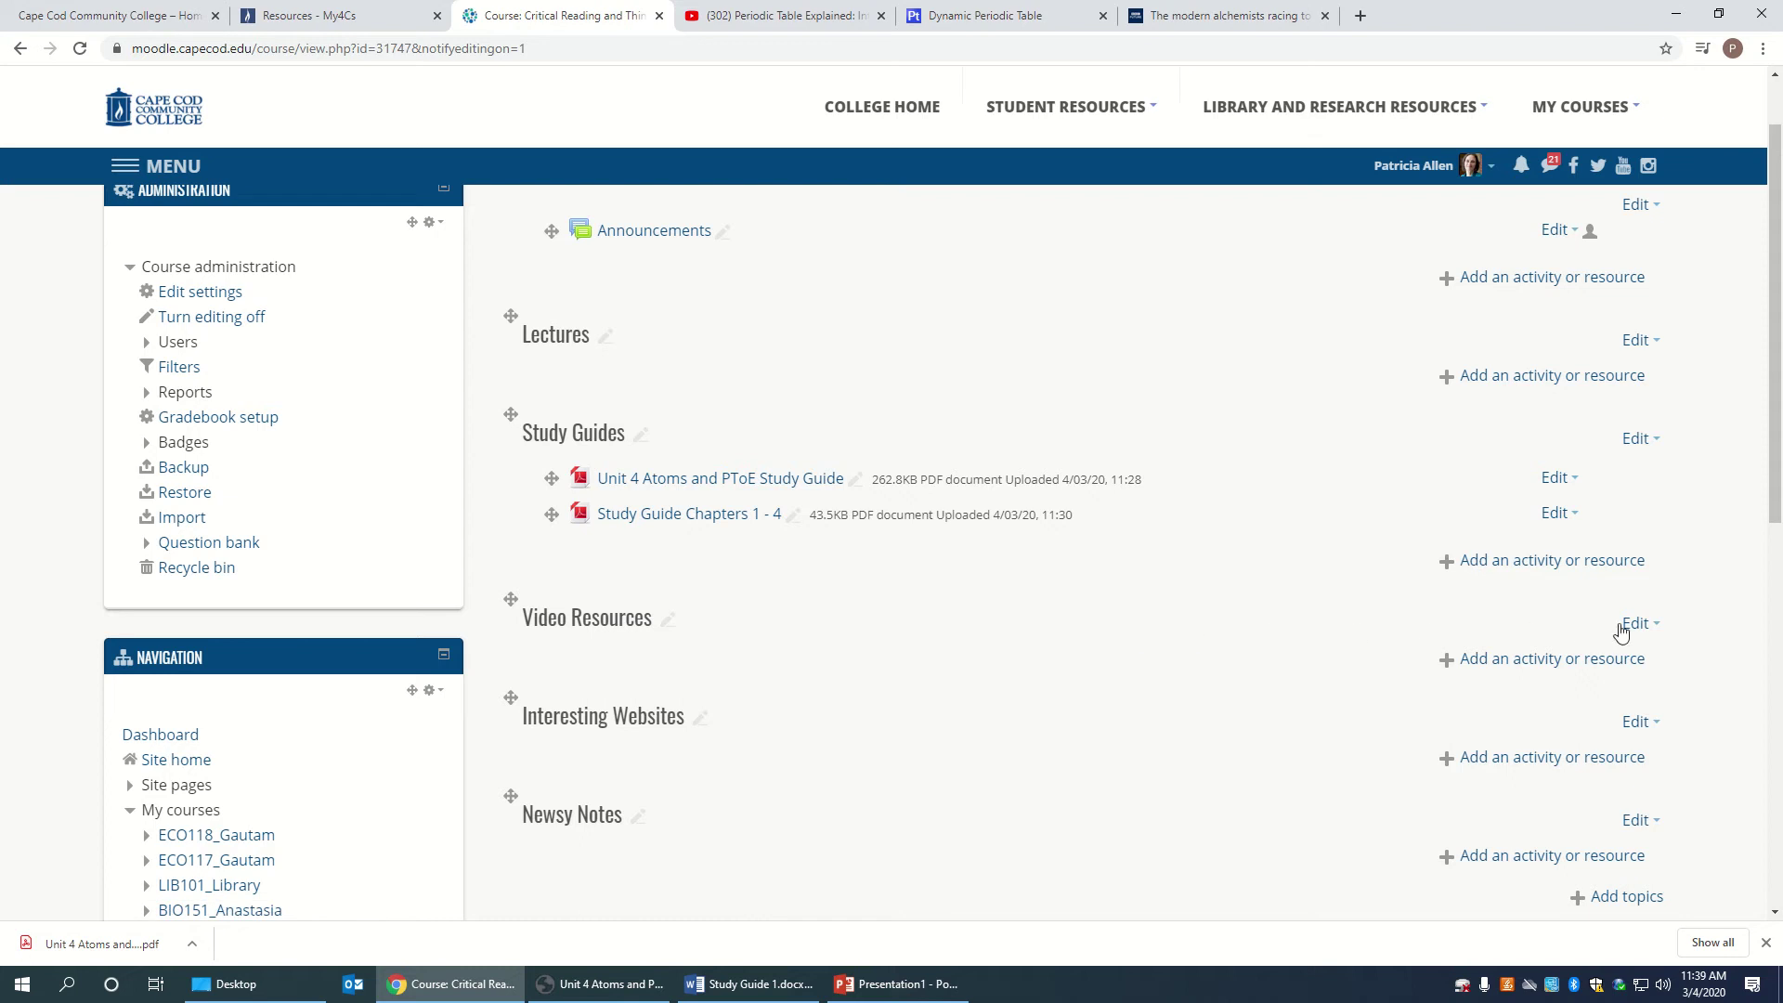
left_click(1611, 665)
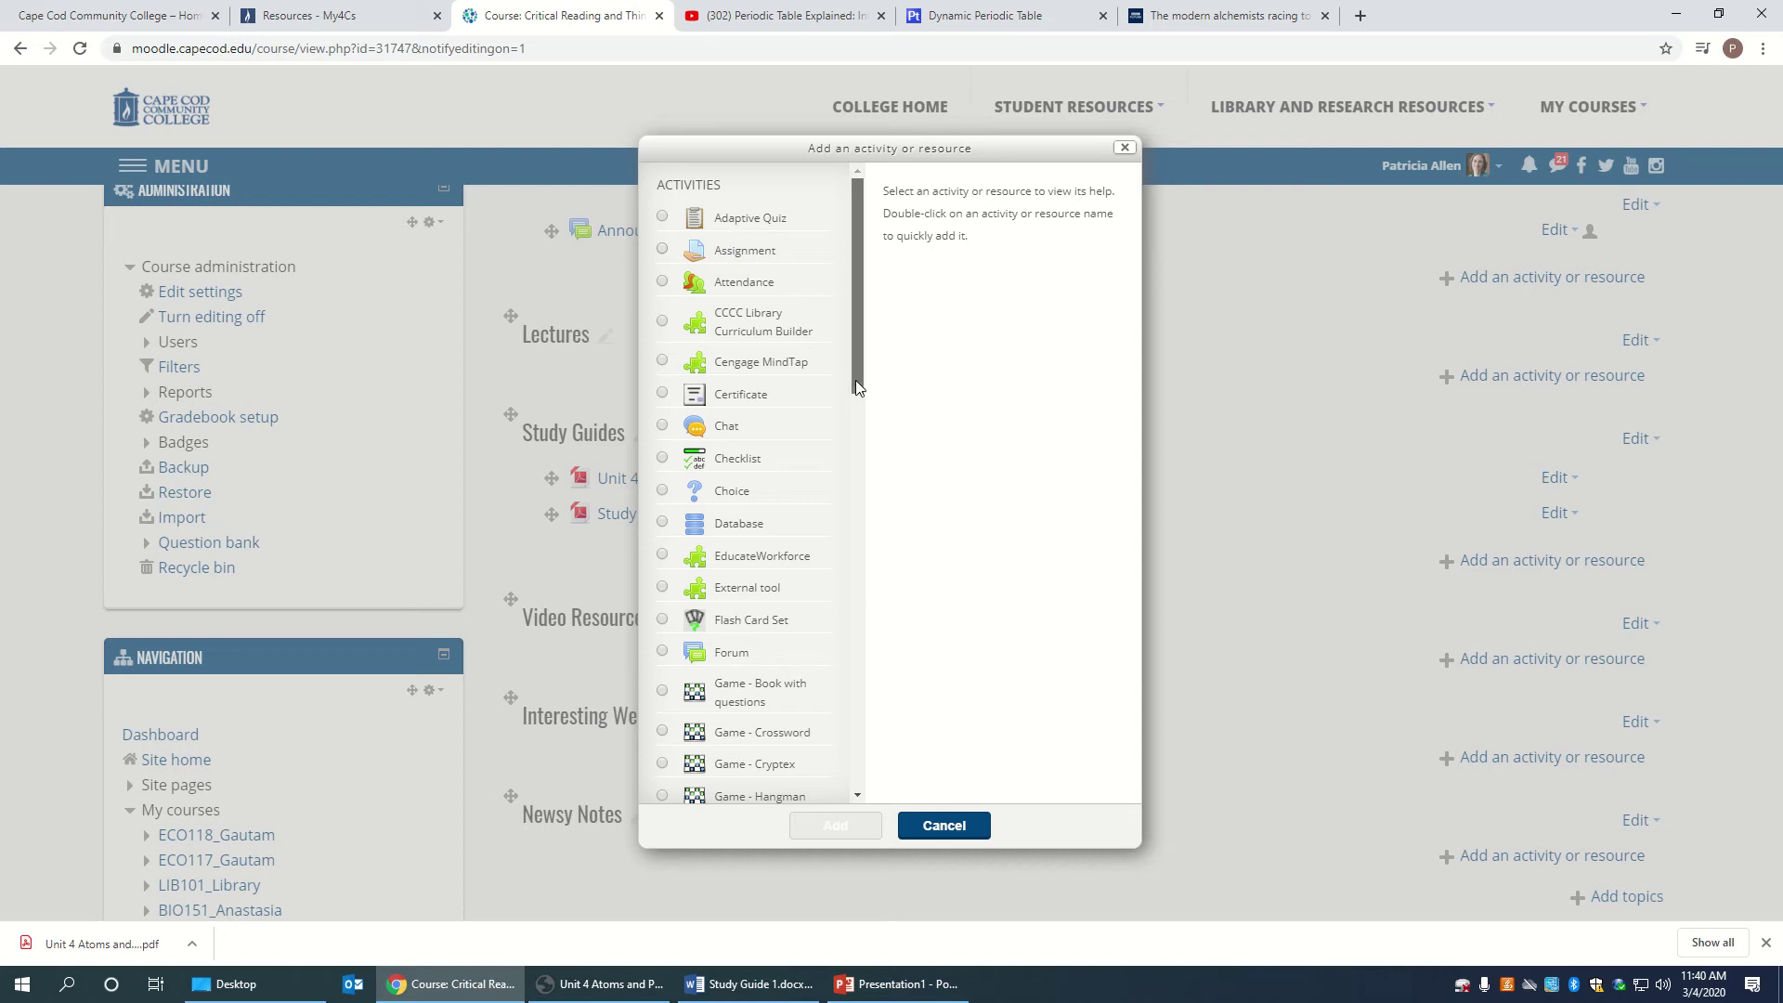
scroll(855, 380, "down", 1)
left_click_drag(855, 435, 849, 811)
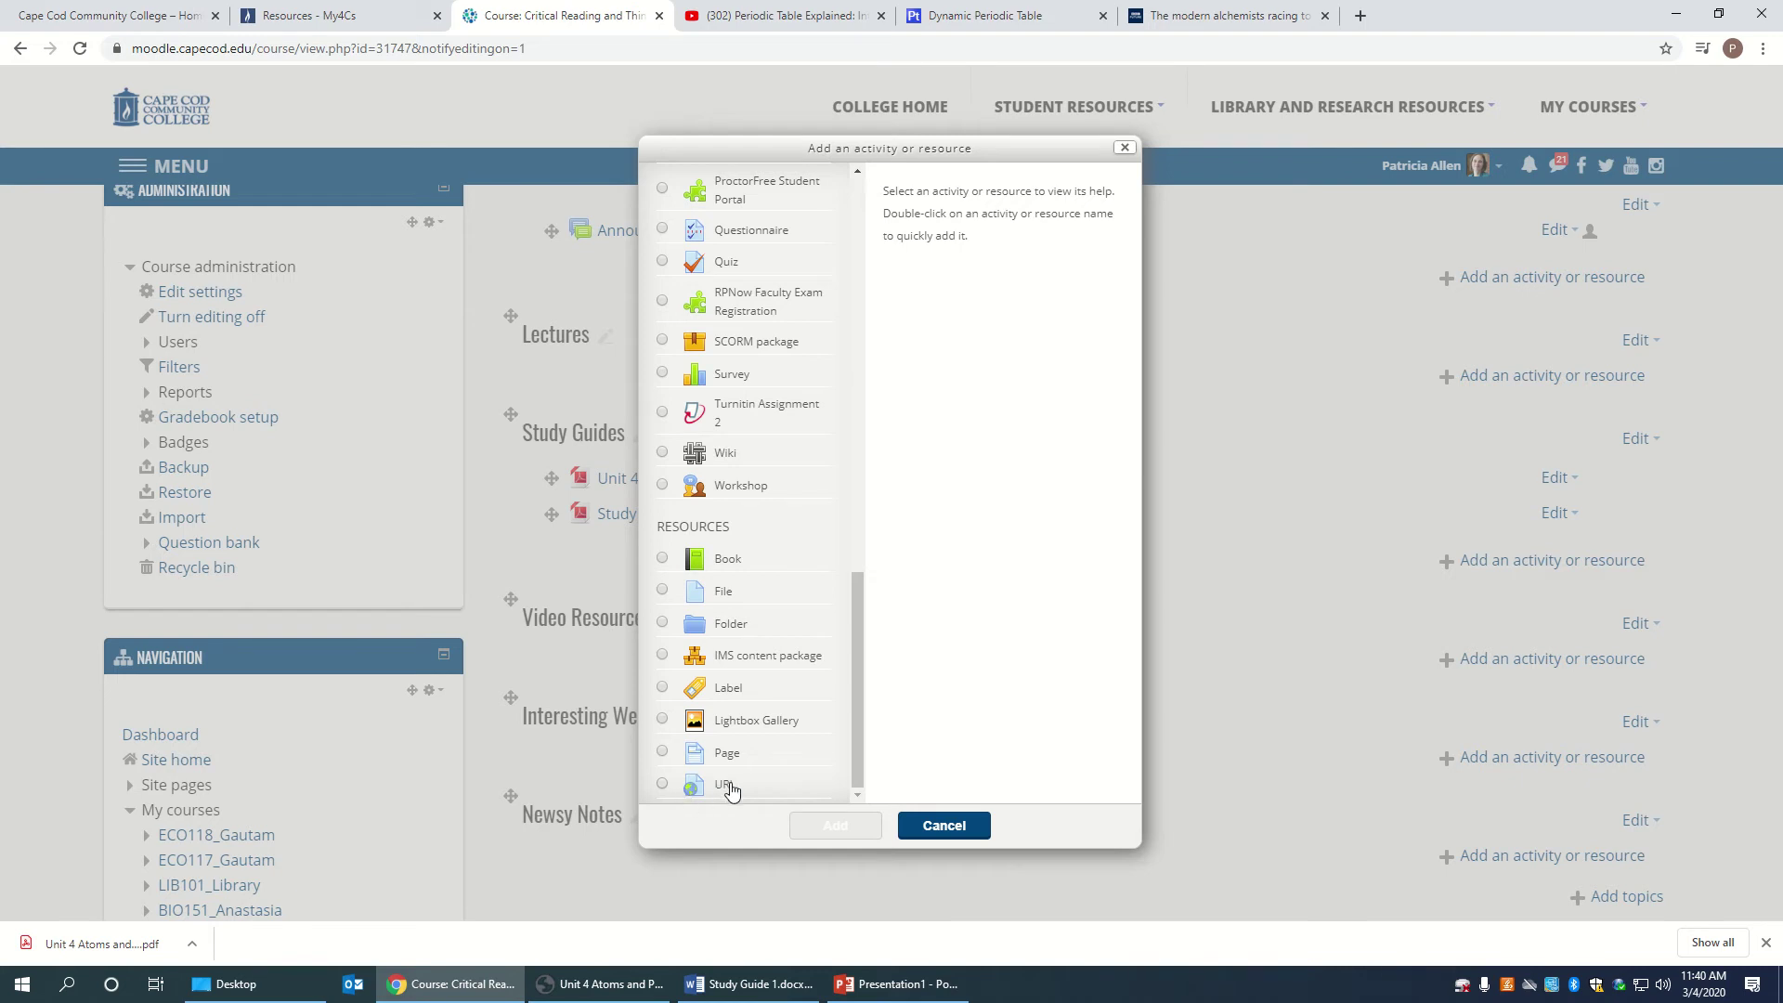
left_click(729, 788)
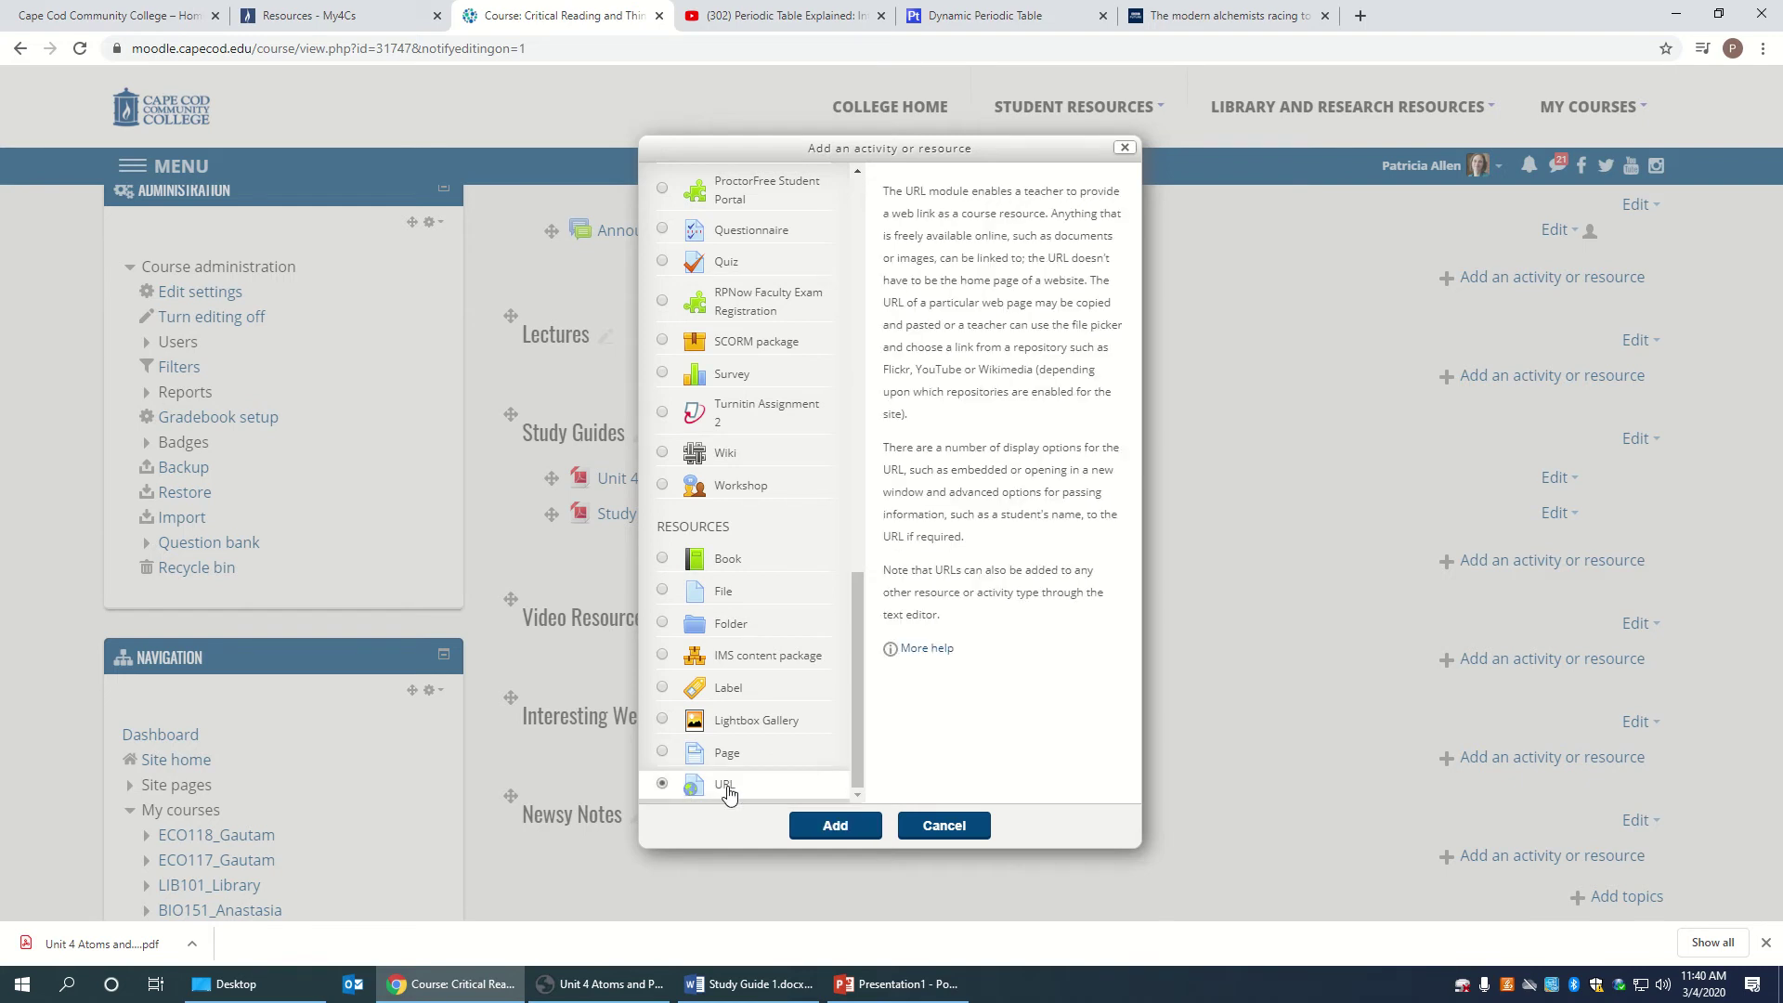
left_click(833, 825)
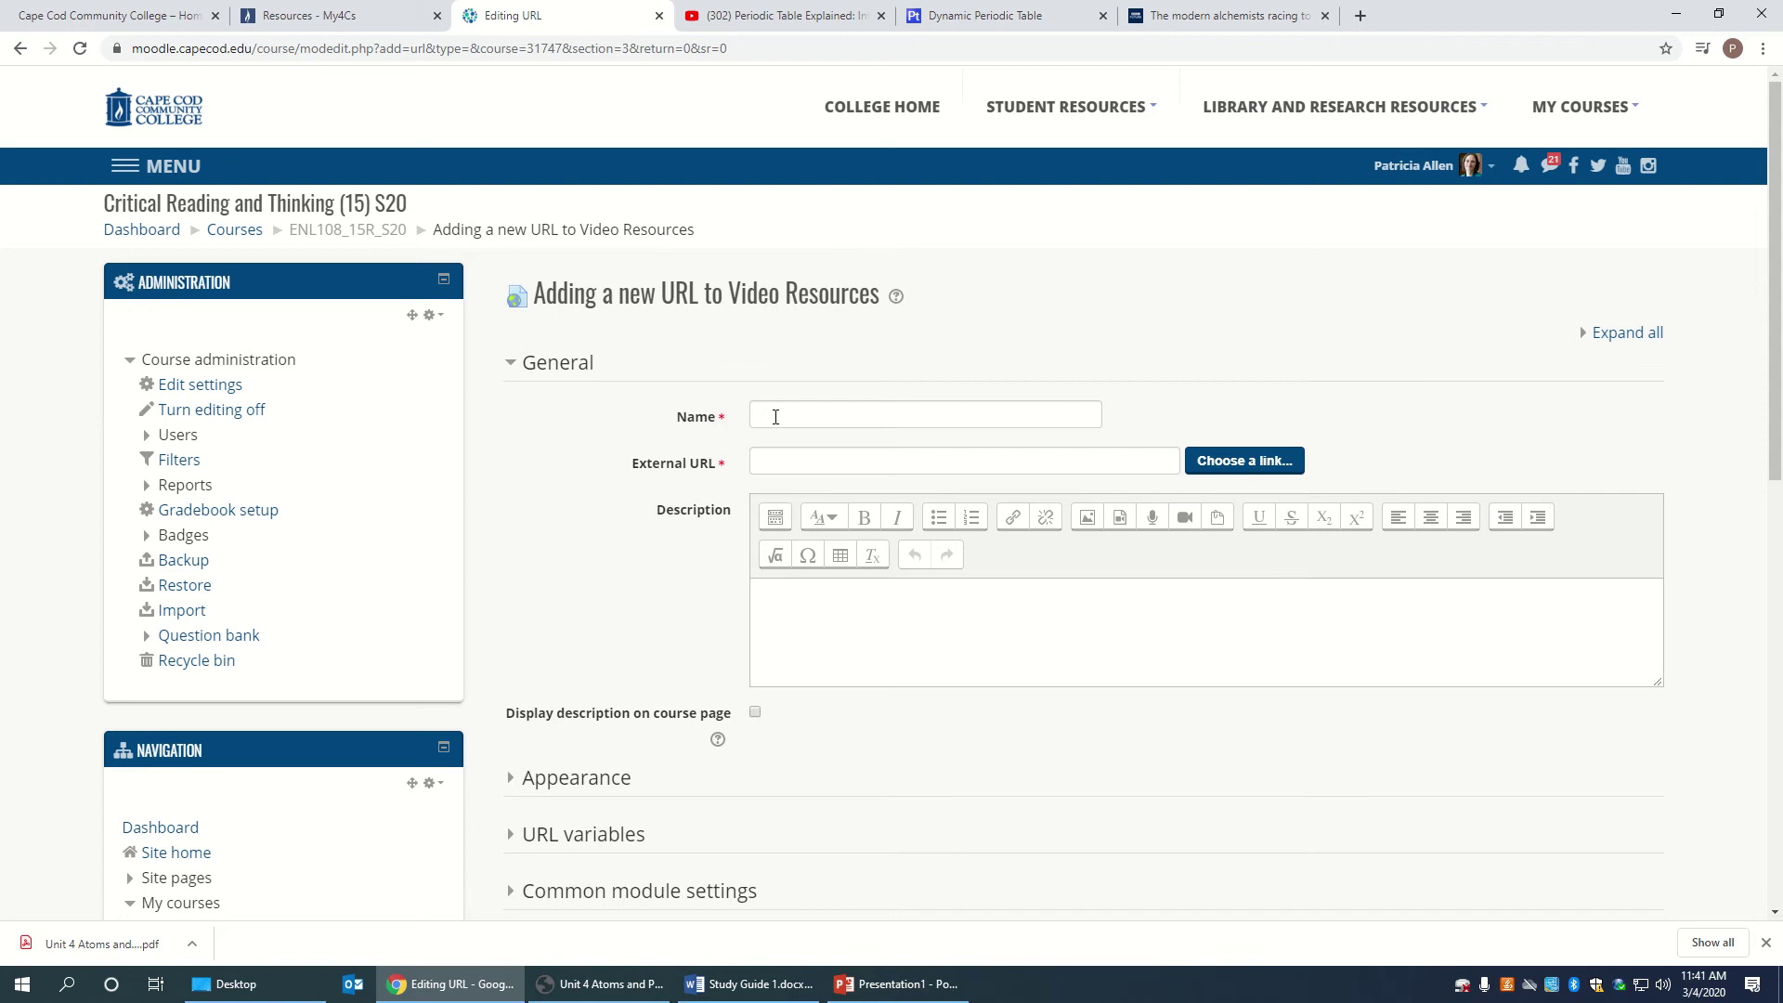
left_click(866, 420)
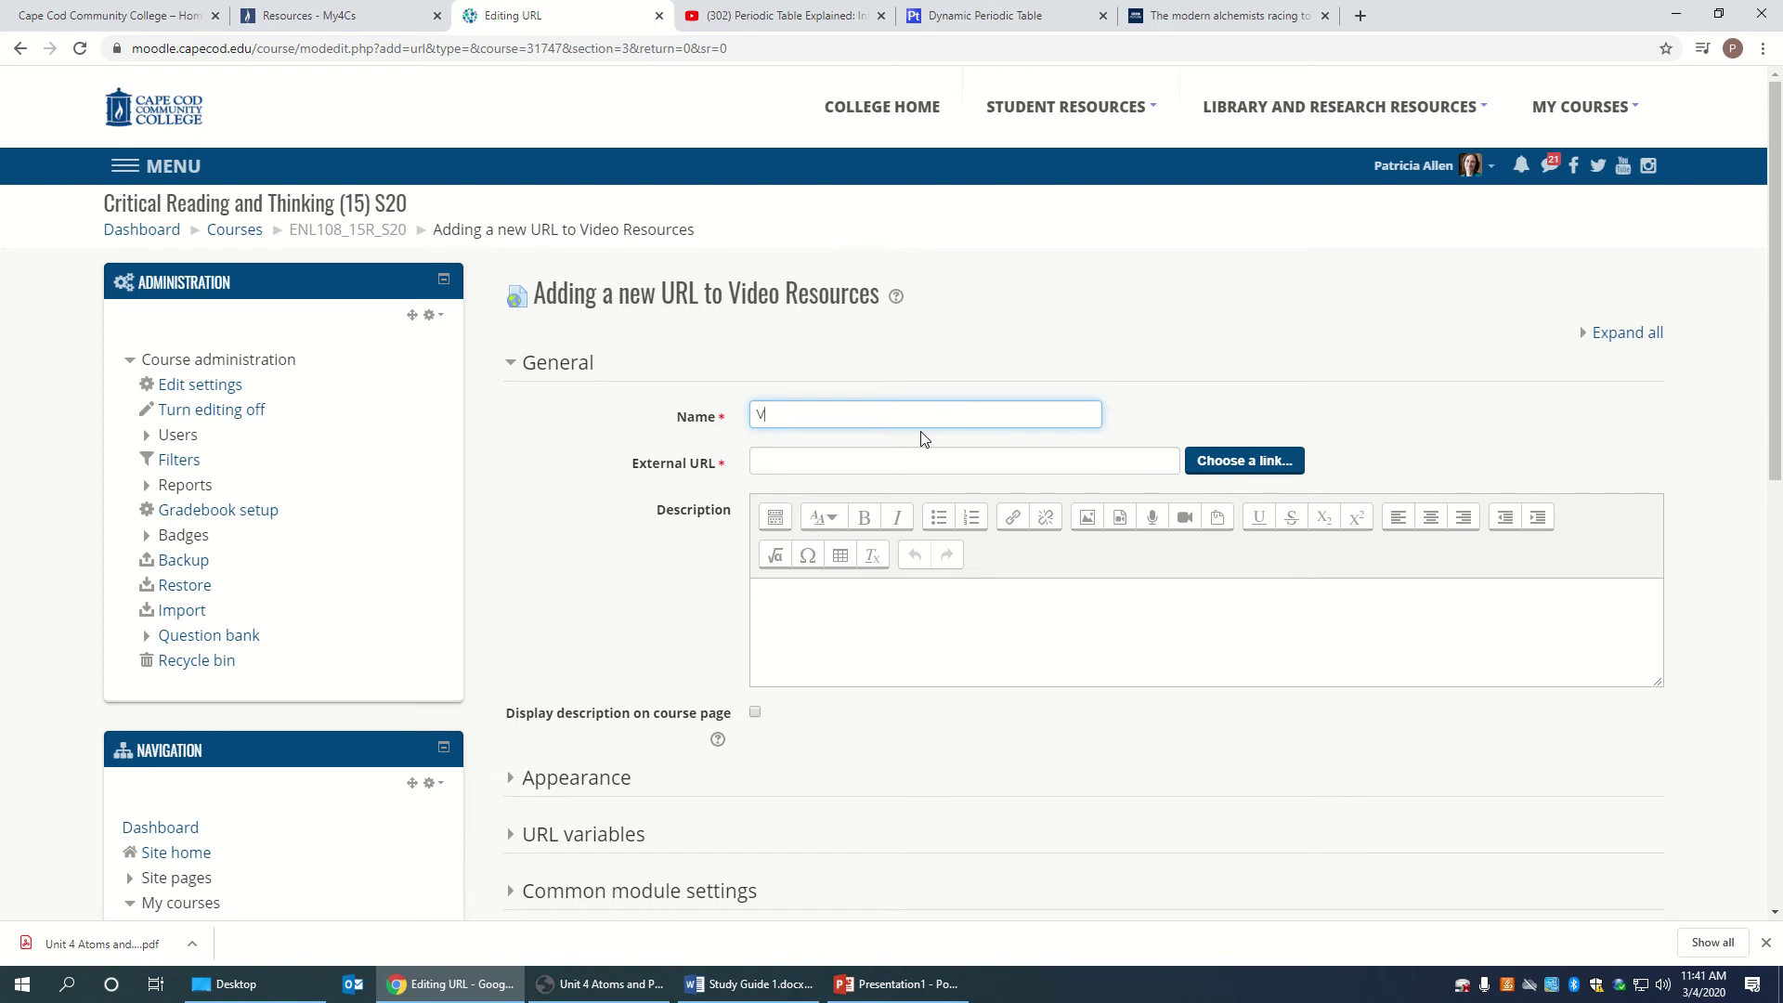
type("Video explaining PToE")
Copy the web address of the YouTube video "Periodic Table Explained: Introduction" into the new resource's external URL.
left_click(778, 20)
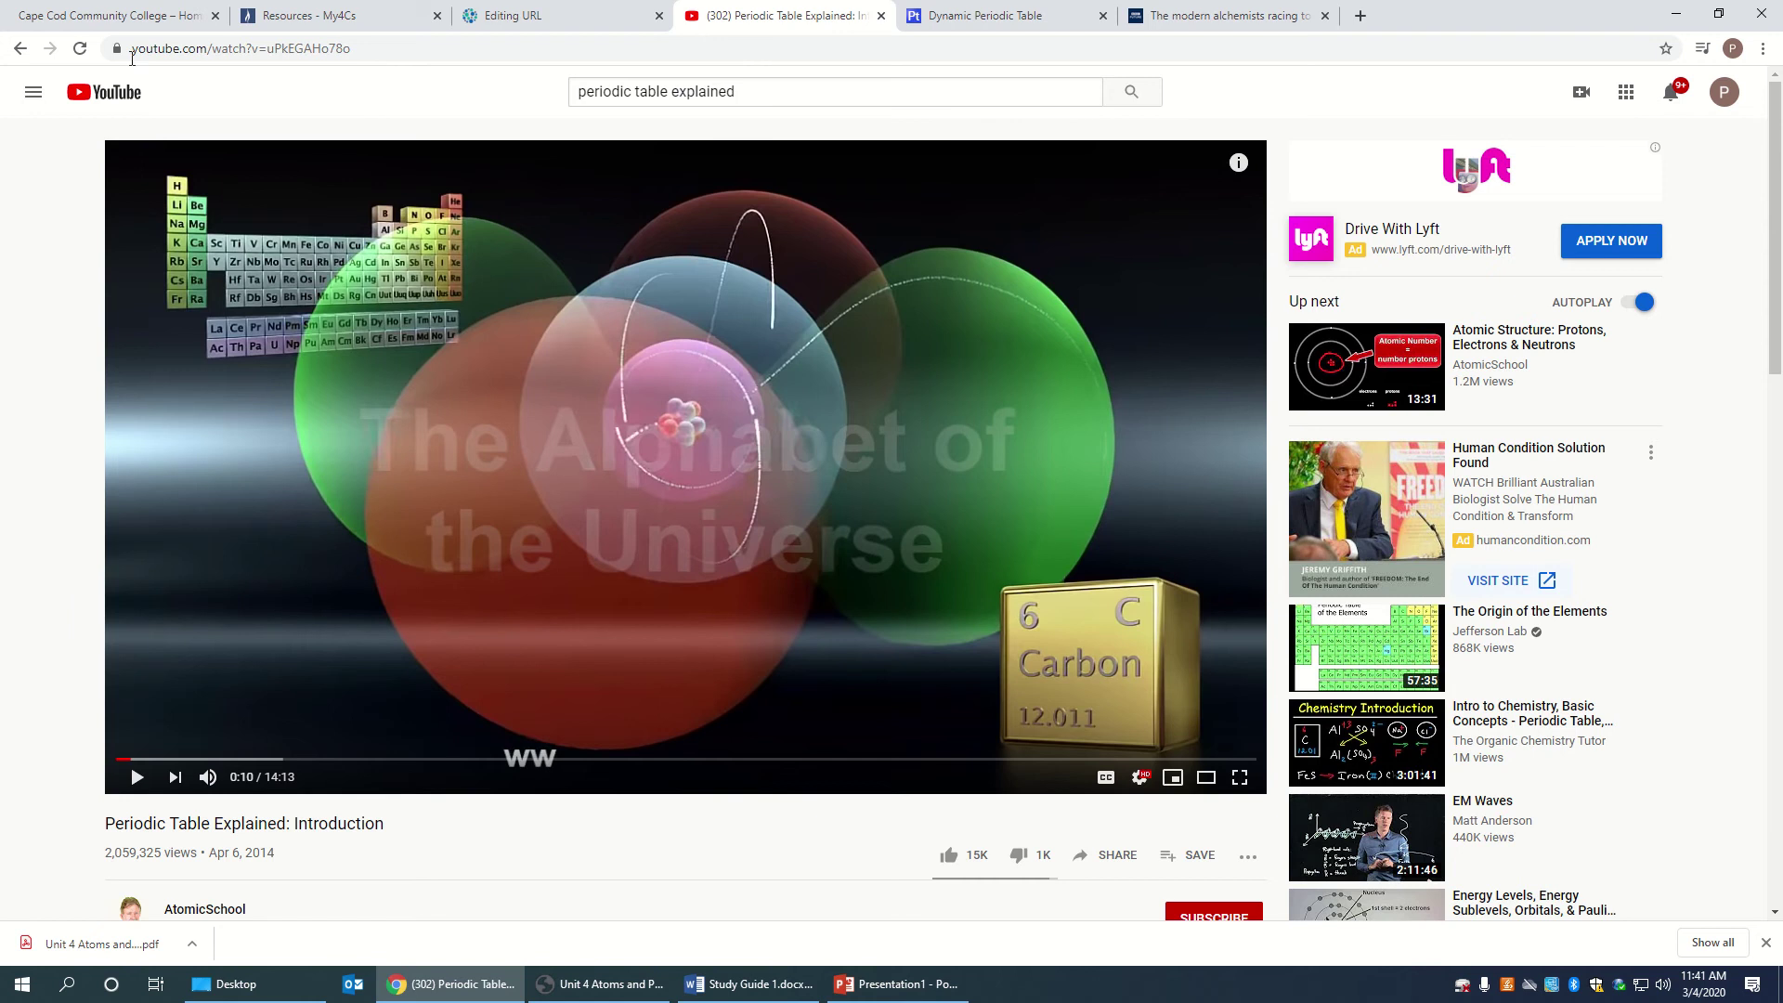
left_click(199, 48)
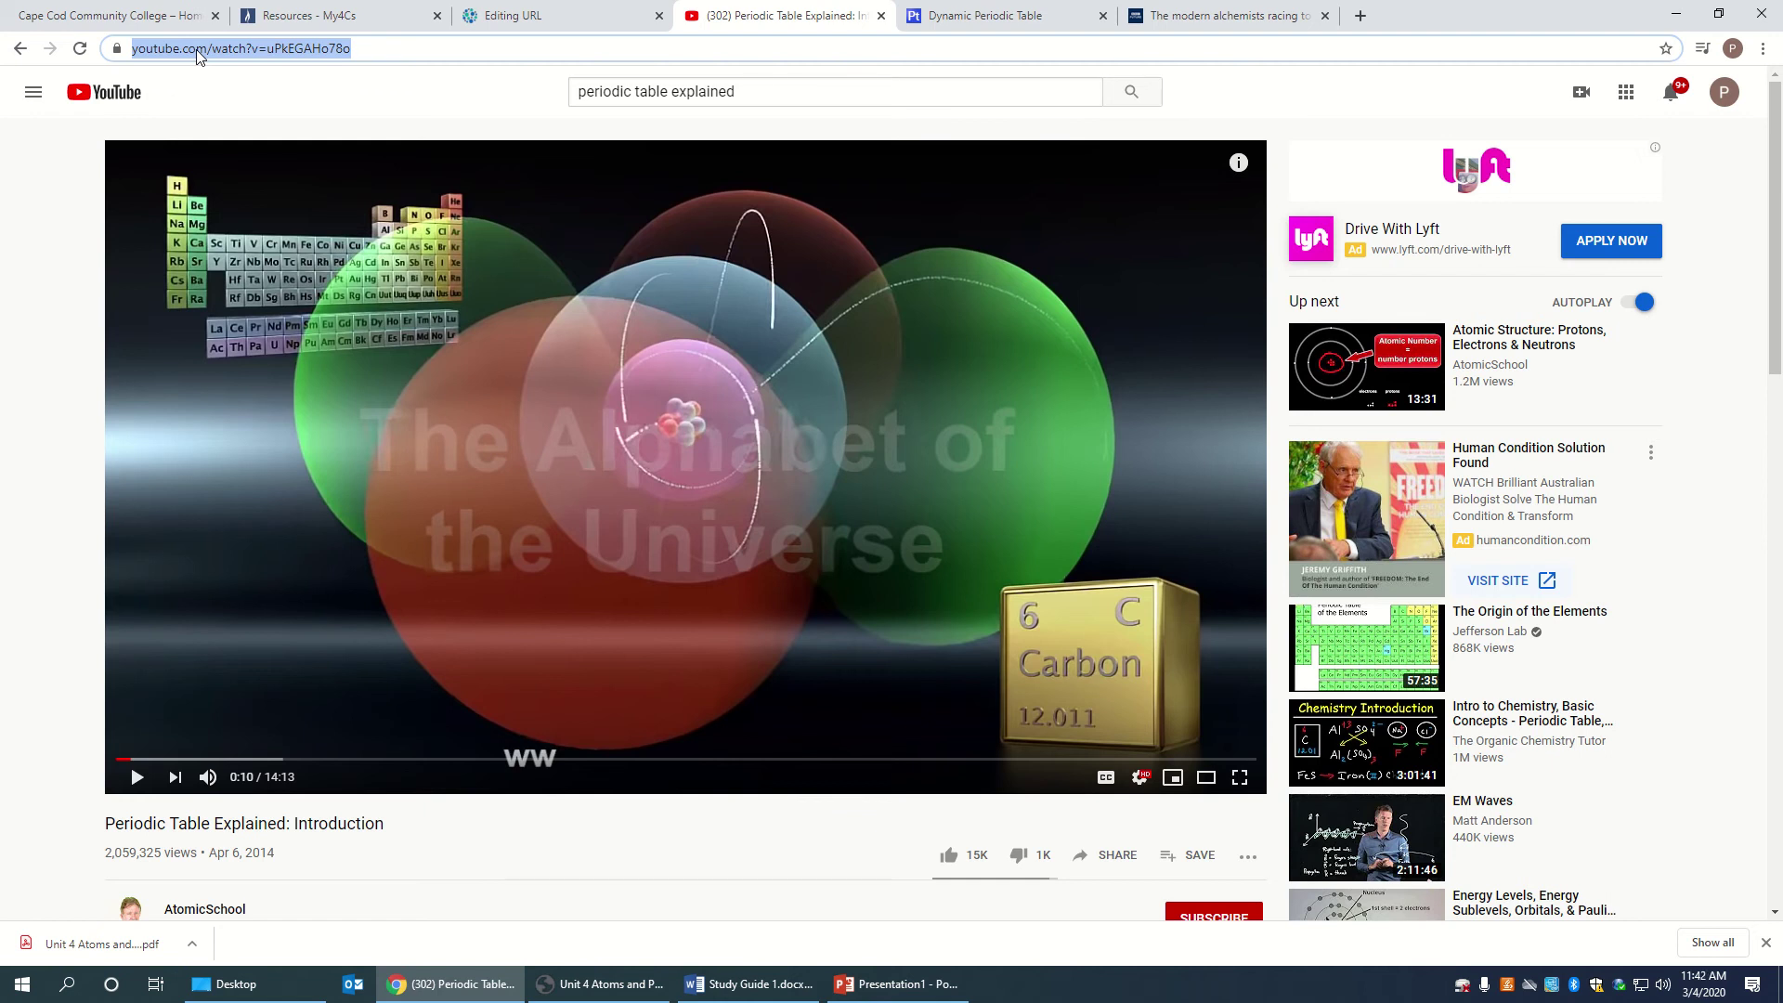
right_click(197, 48)
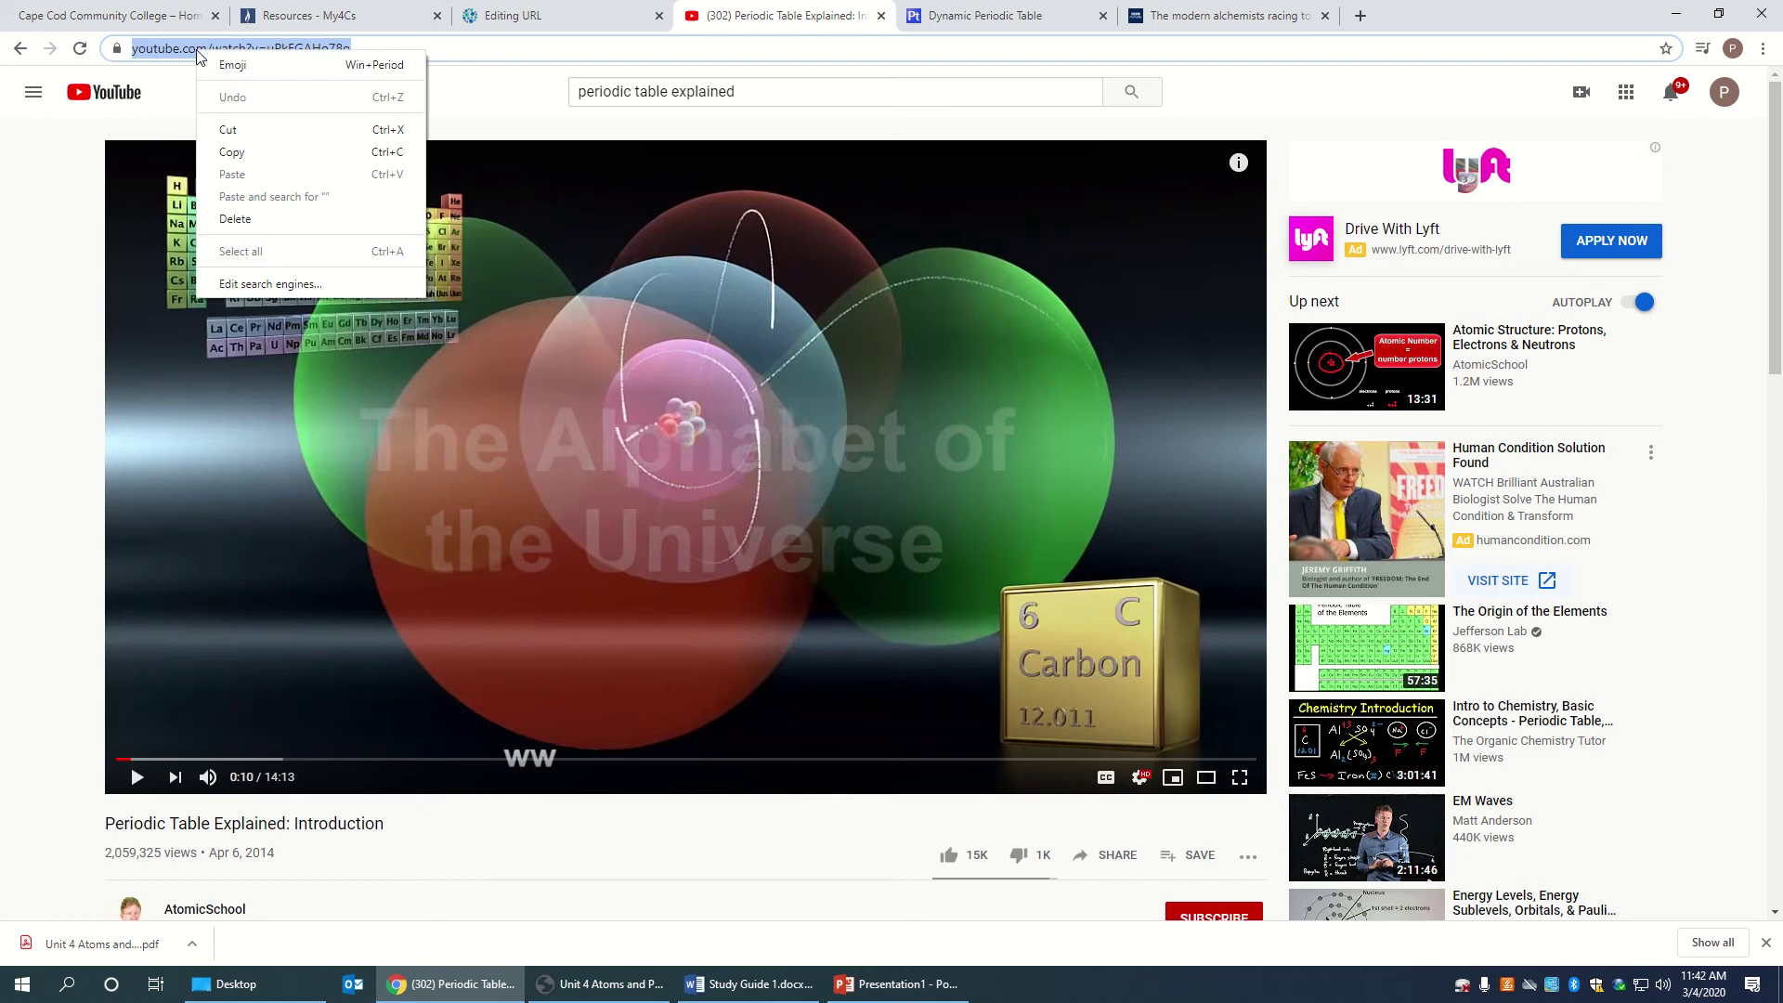
left_click(246, 153)
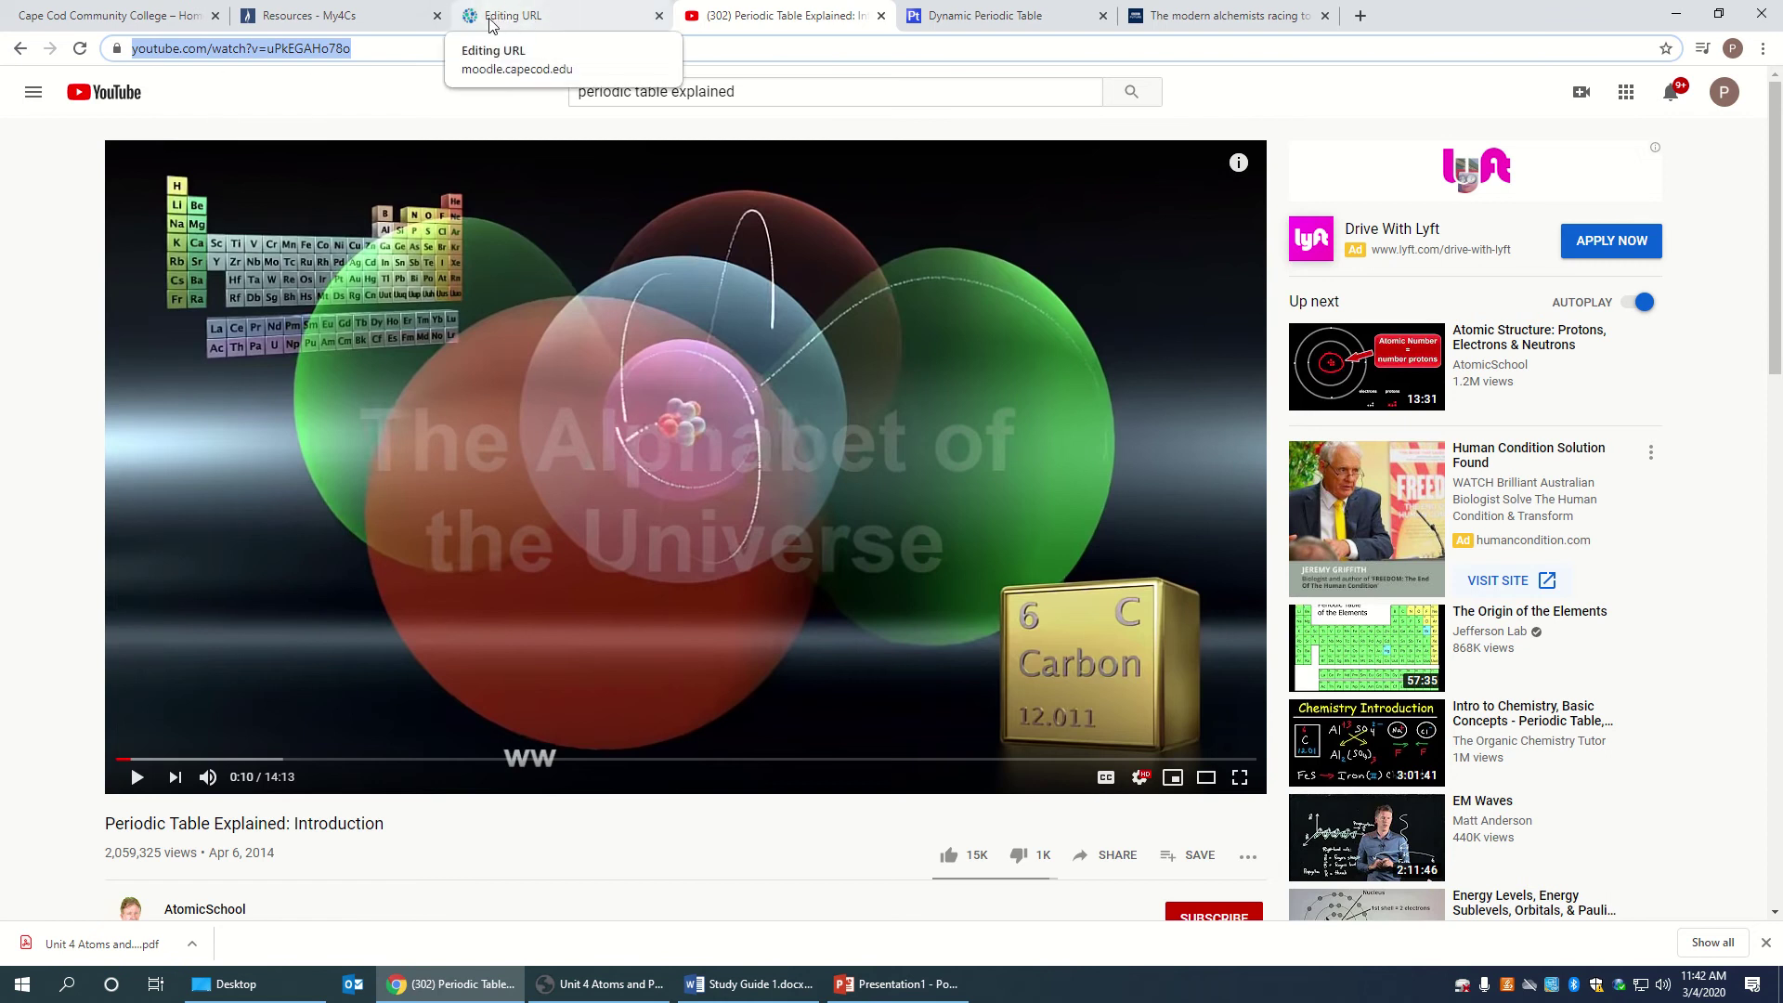
left_click(547, 21)
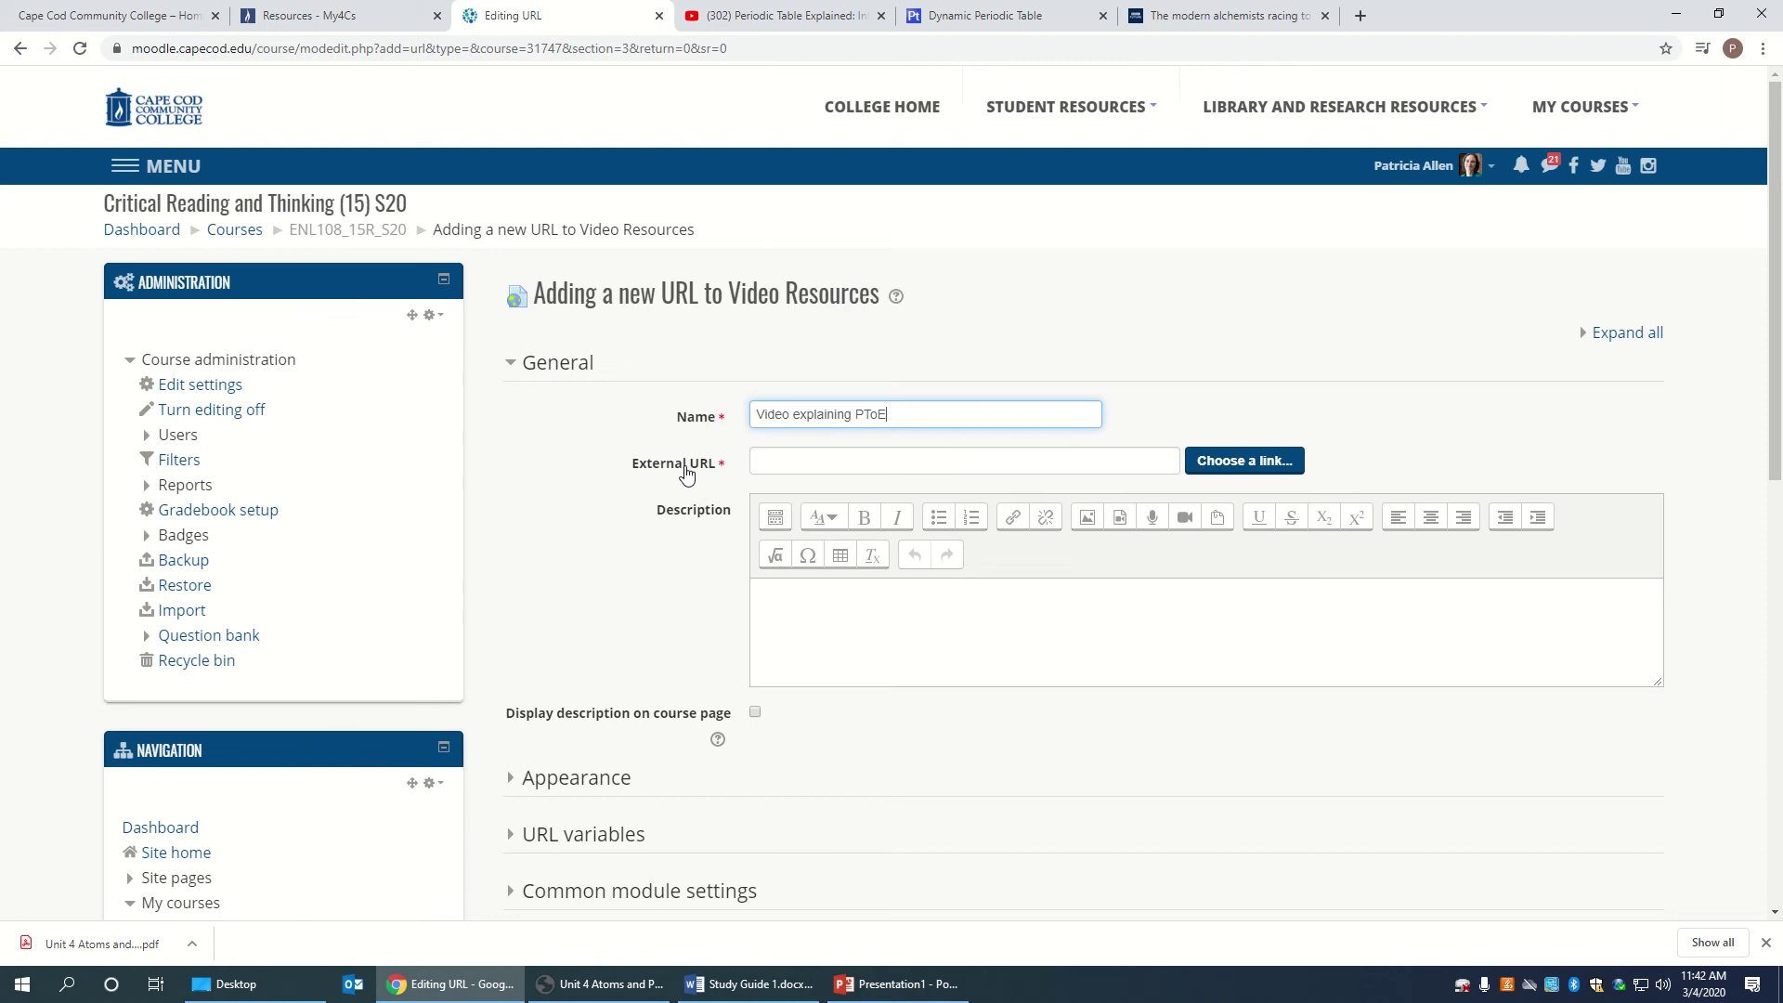
left_click(755, 459)
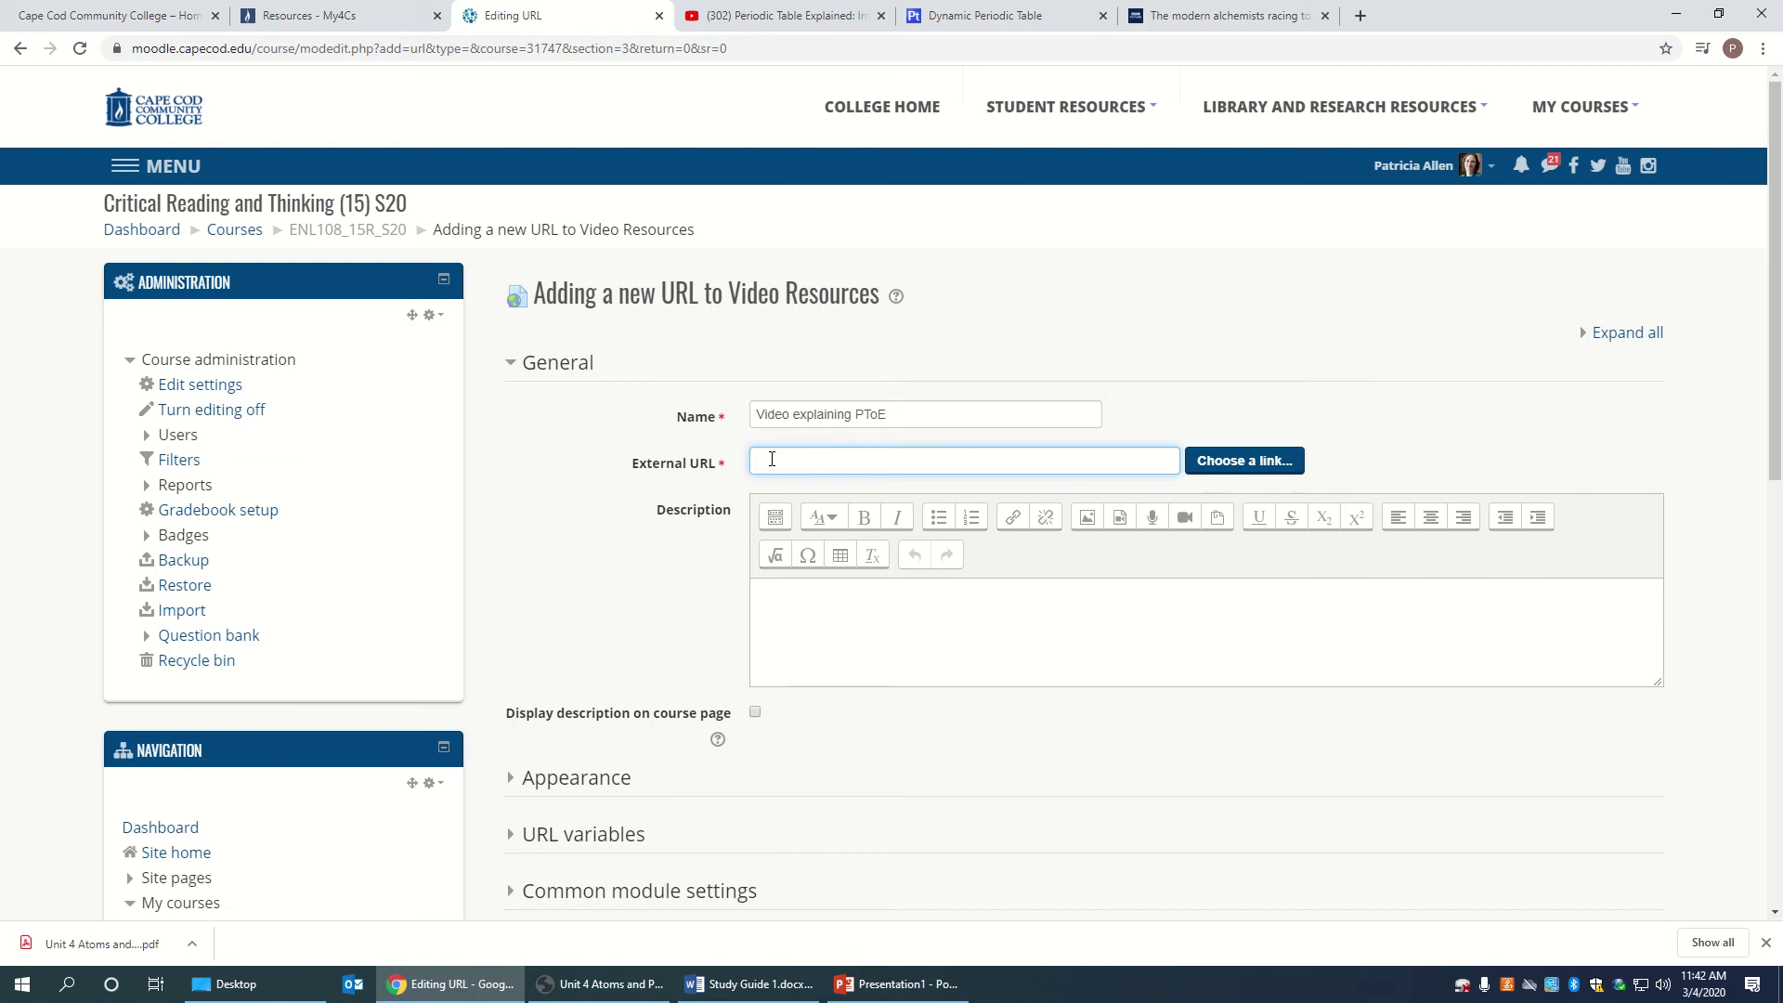
right_click(770, 459)
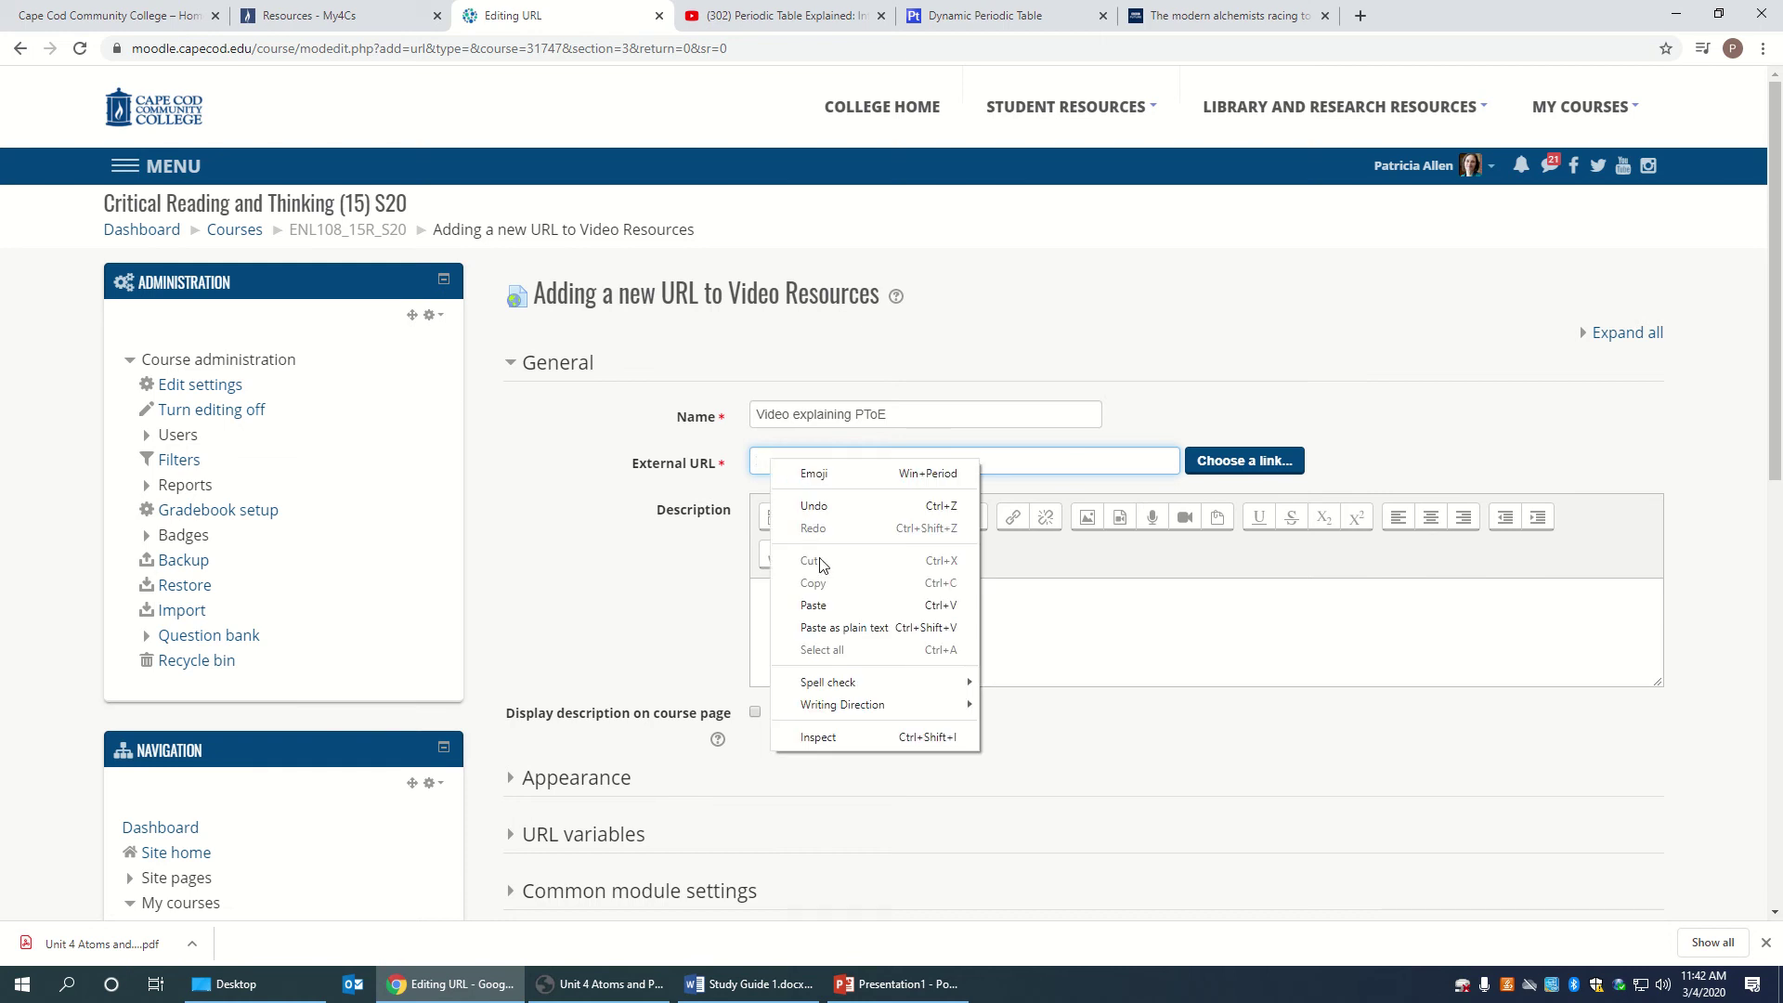
left_click(829, 606)
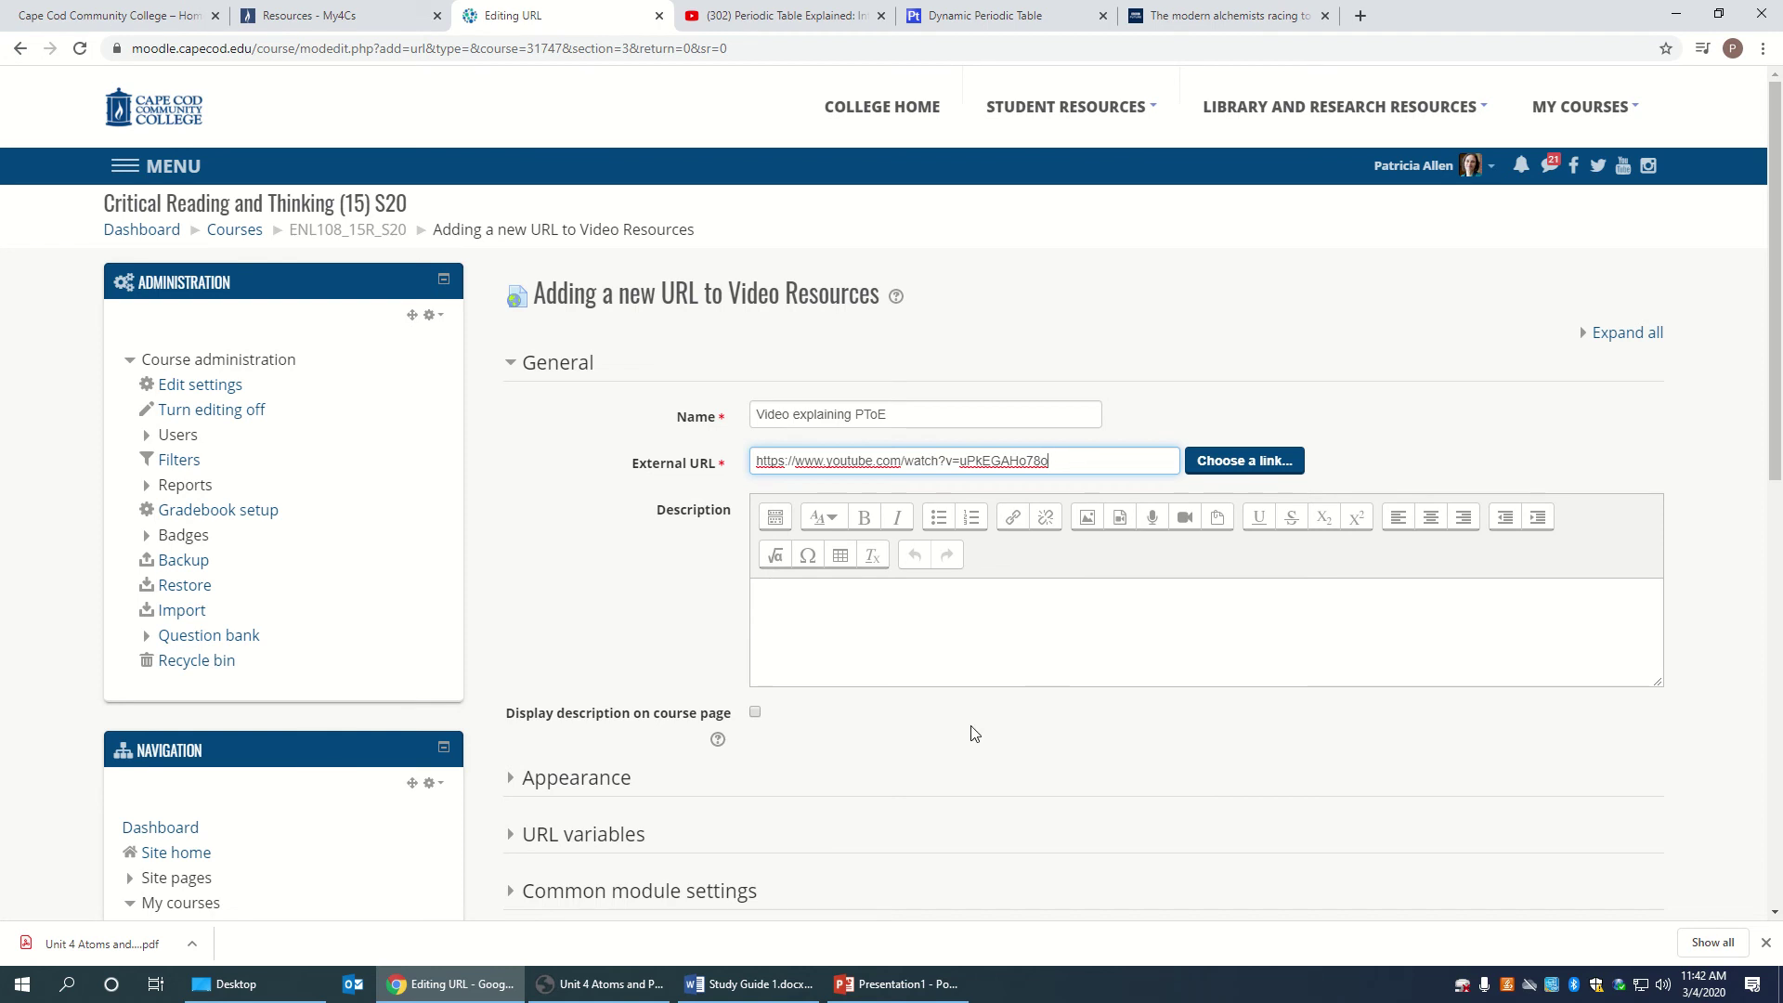
Save the video URL resource and return to the Video Resources section of the course.
scroll(972, 732, "down", 3)
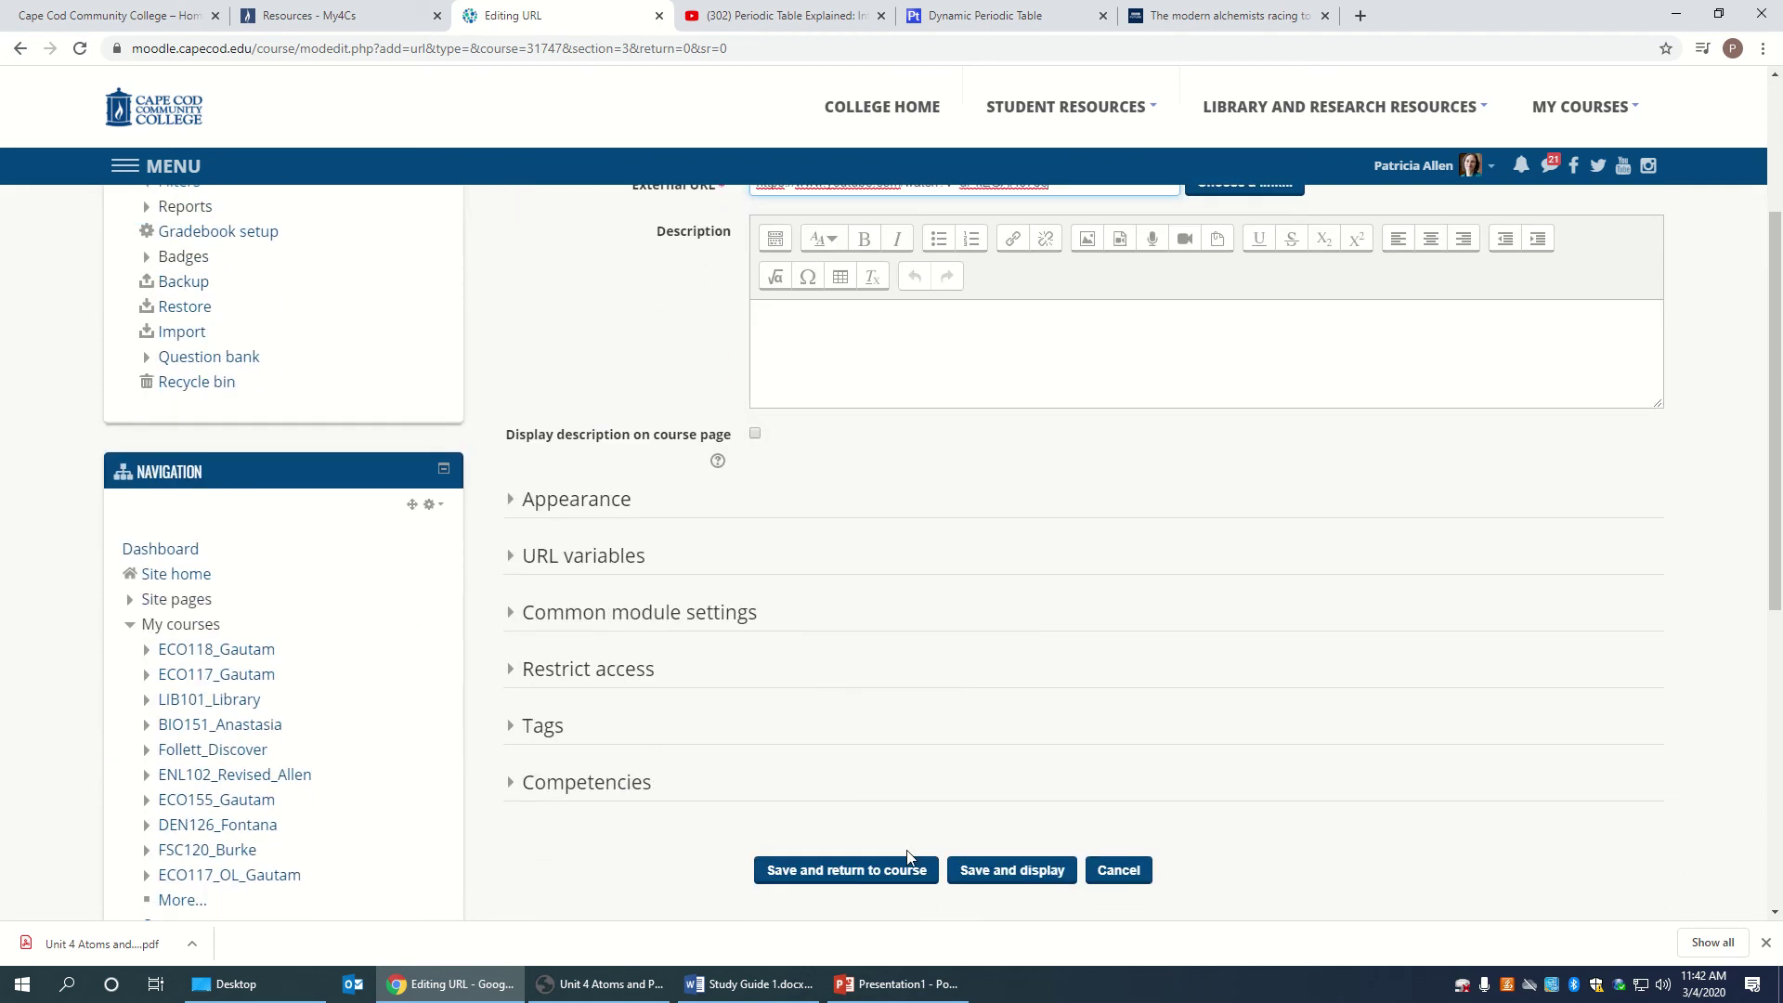
left_click(897, 878)
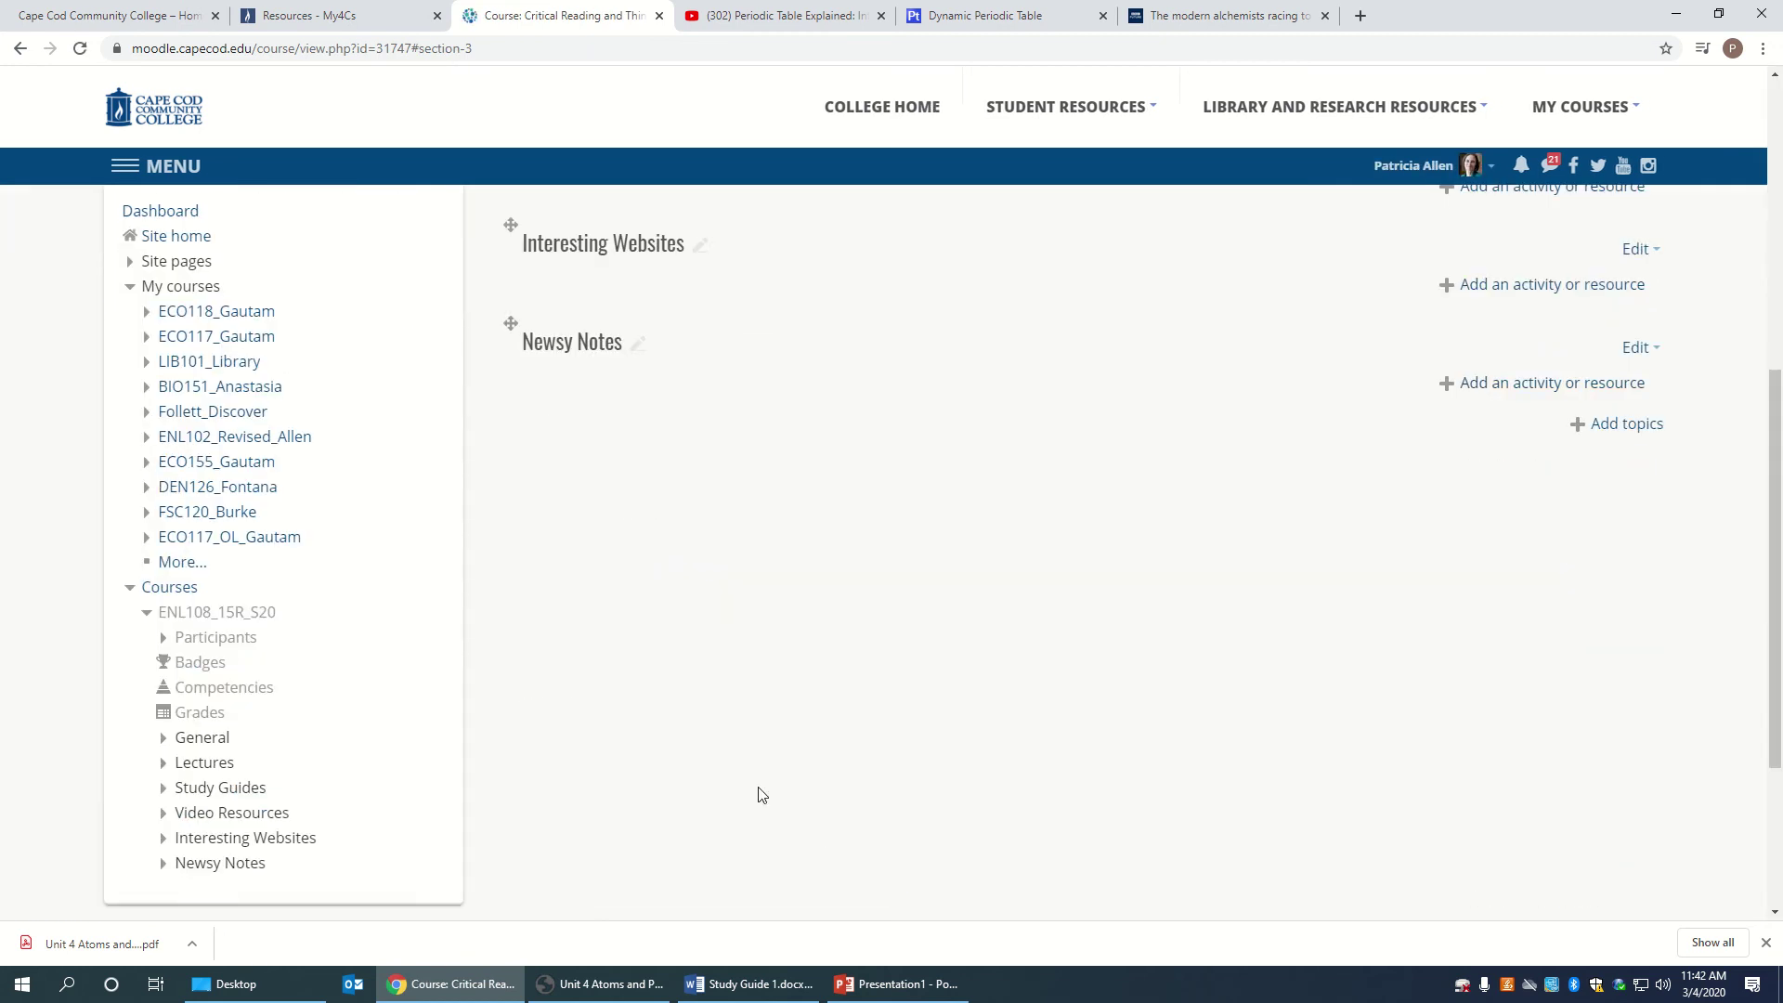
scroll(743, 769, "up", 3)
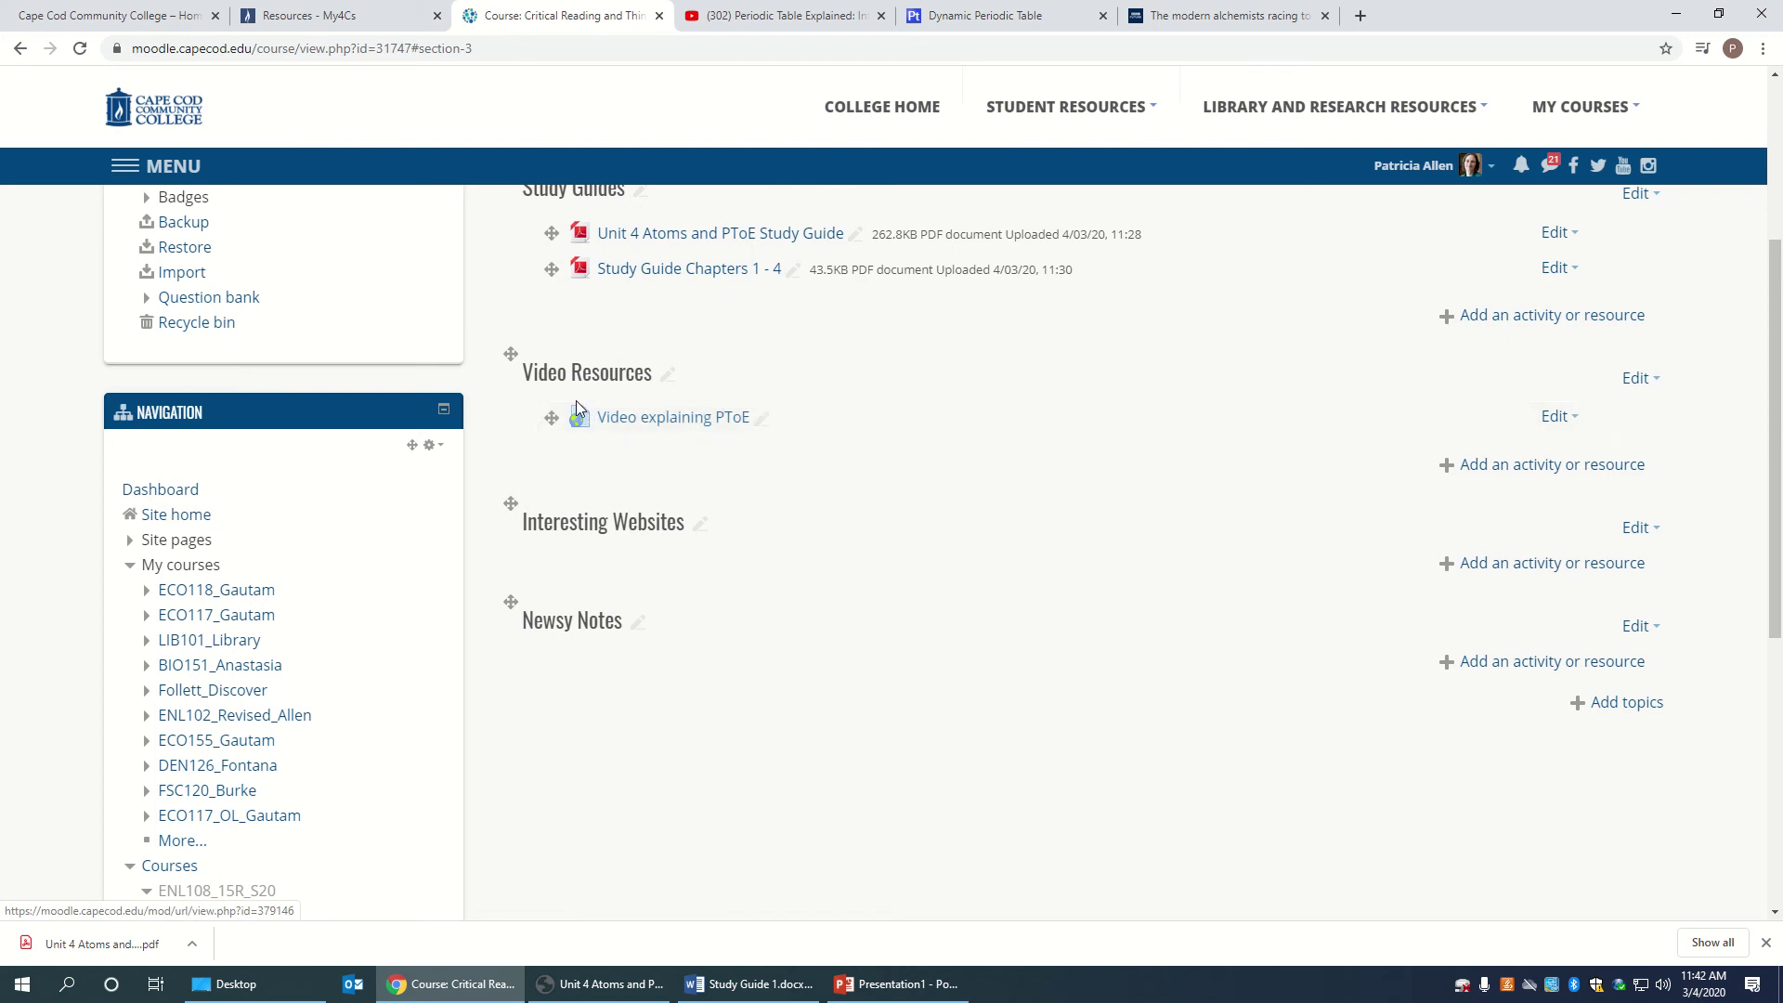
Test the "Video explaining PToE" link by opening the video past its ad, and close it.
left_click(575, 426)
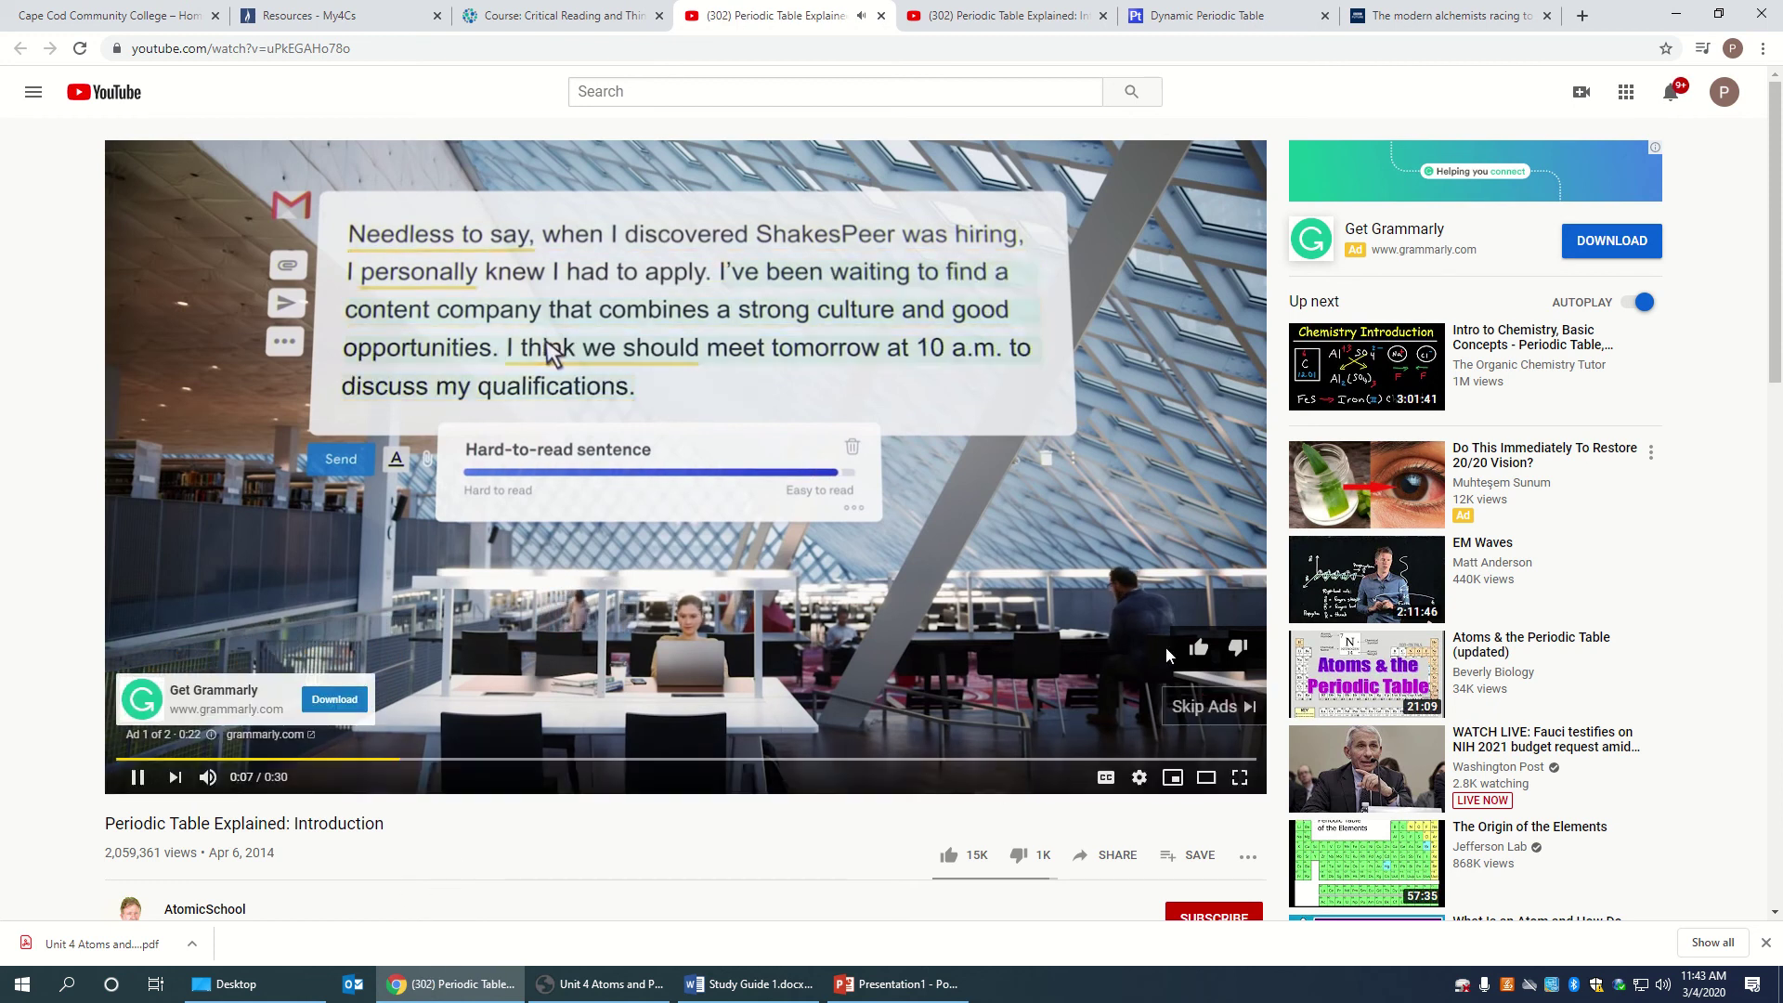
left_click(1205, 707)
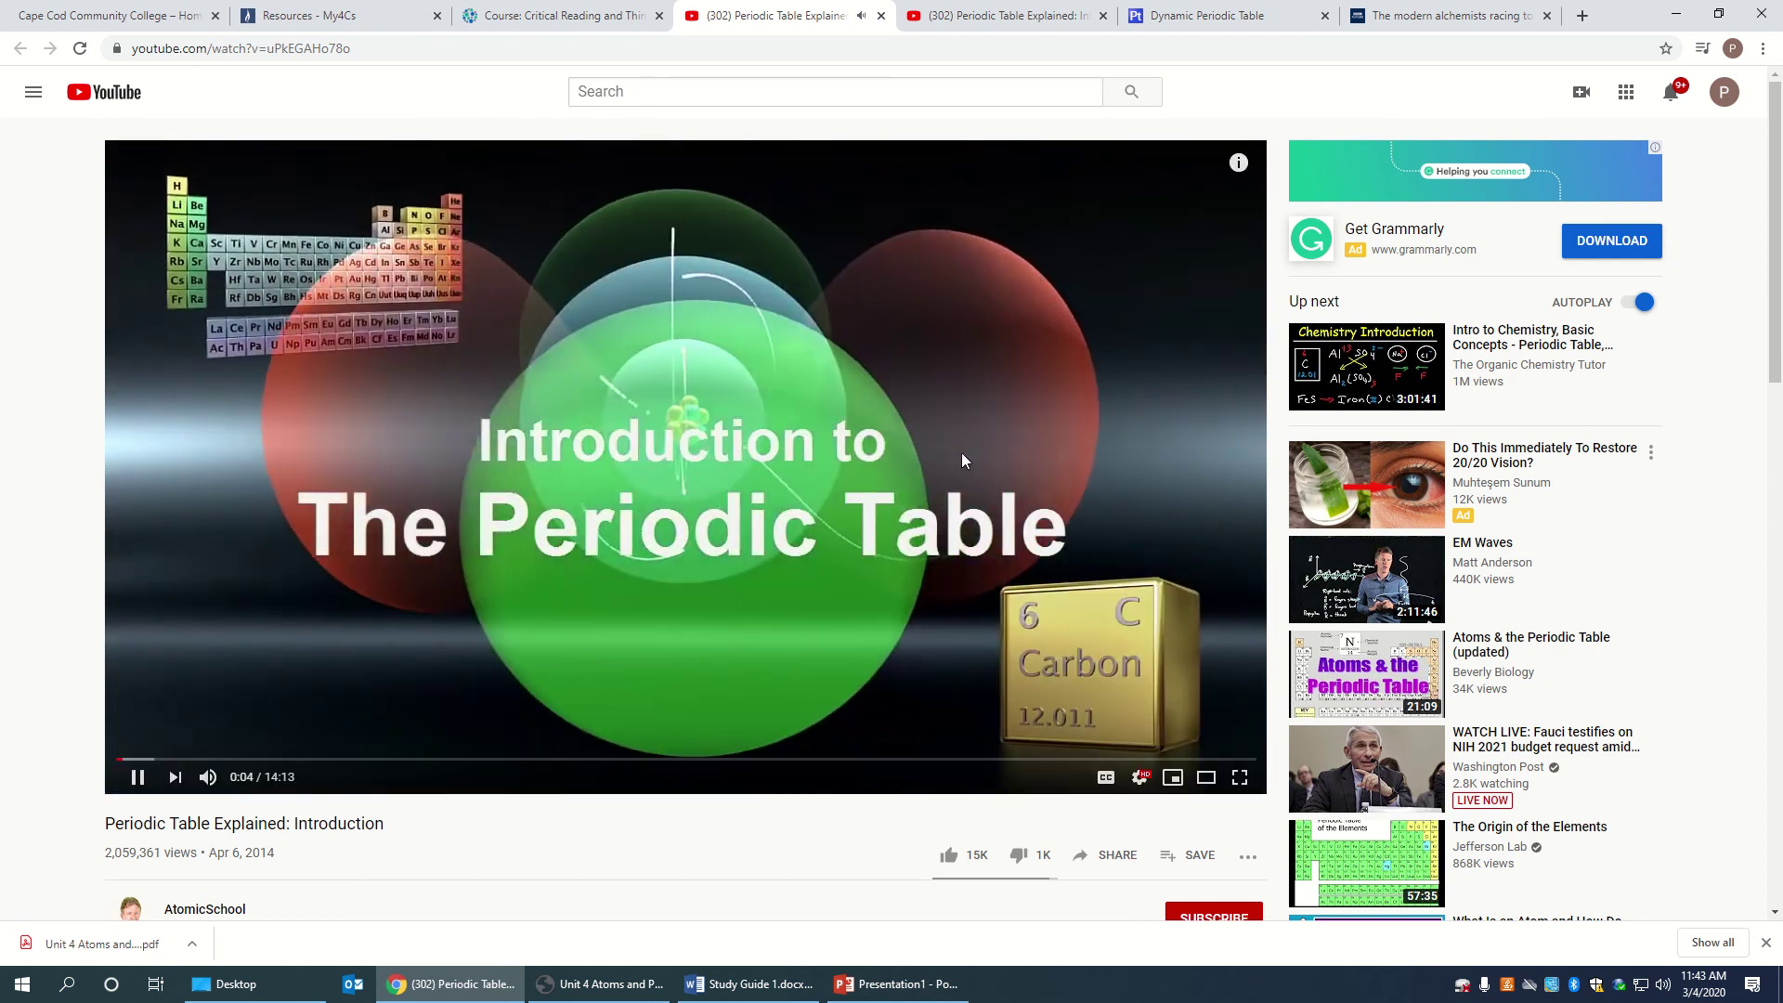
left_click(881, 16)
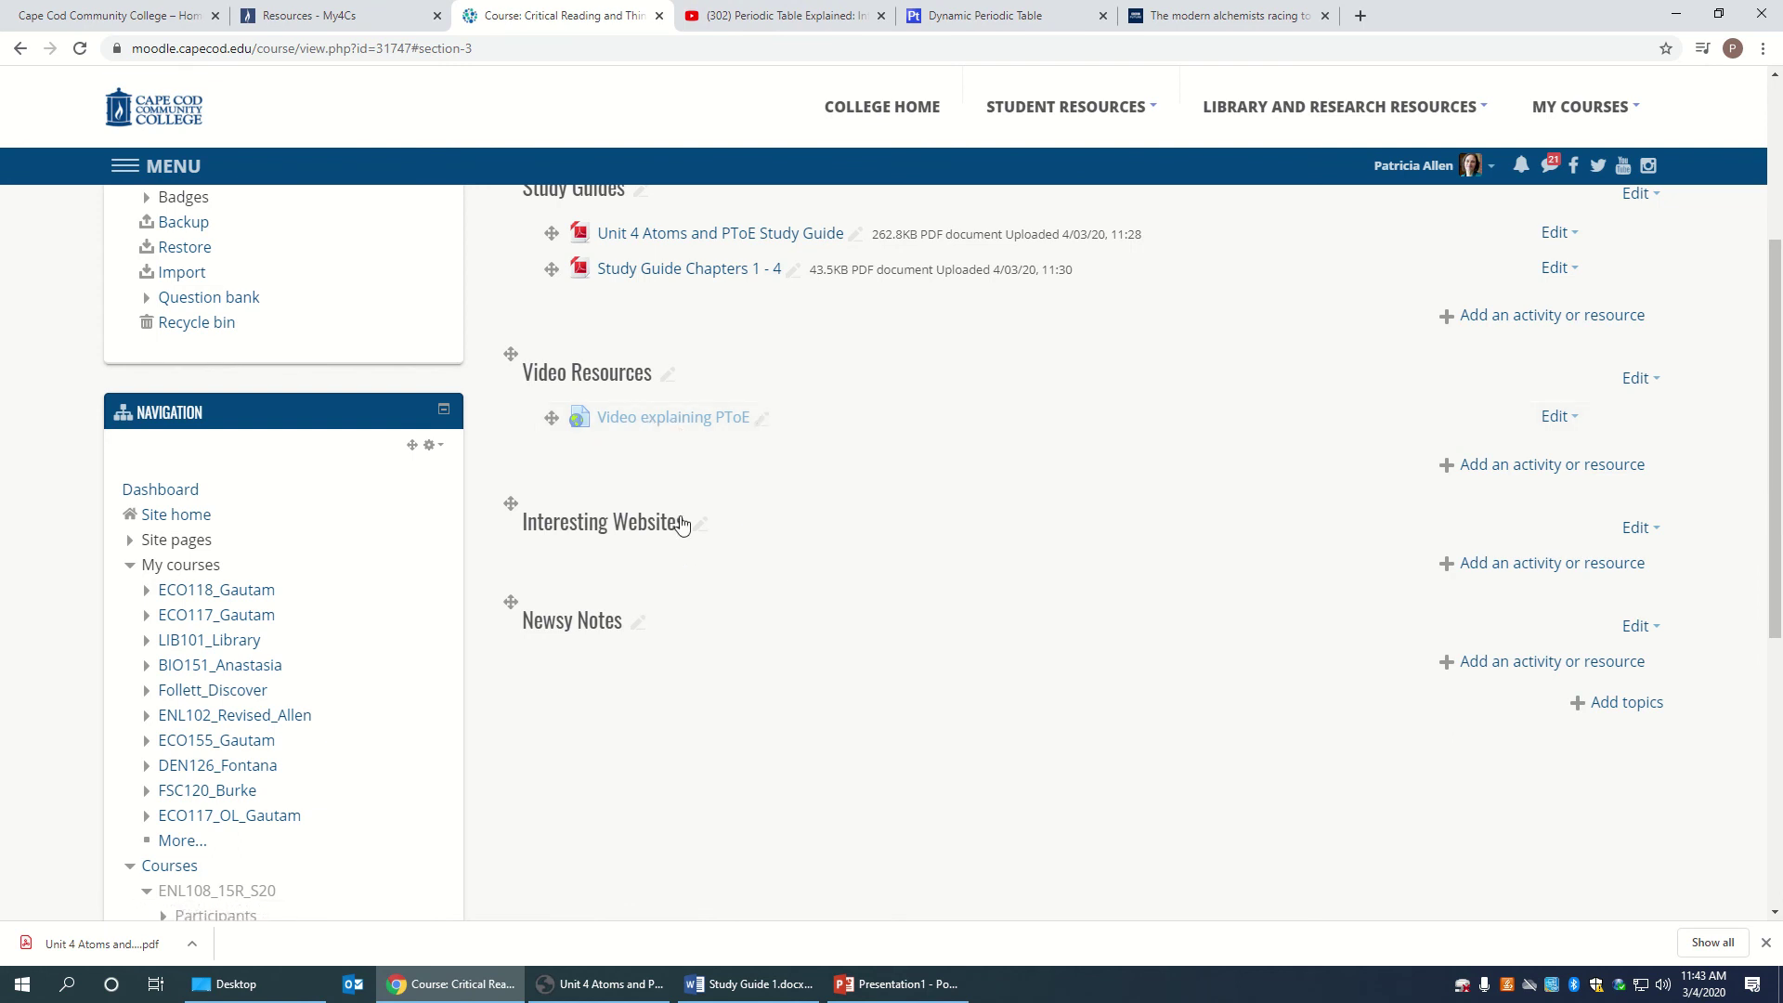
View the Dynamic Periodic Table page as the next site to link, and return to the course page.
left_click(764, 15)
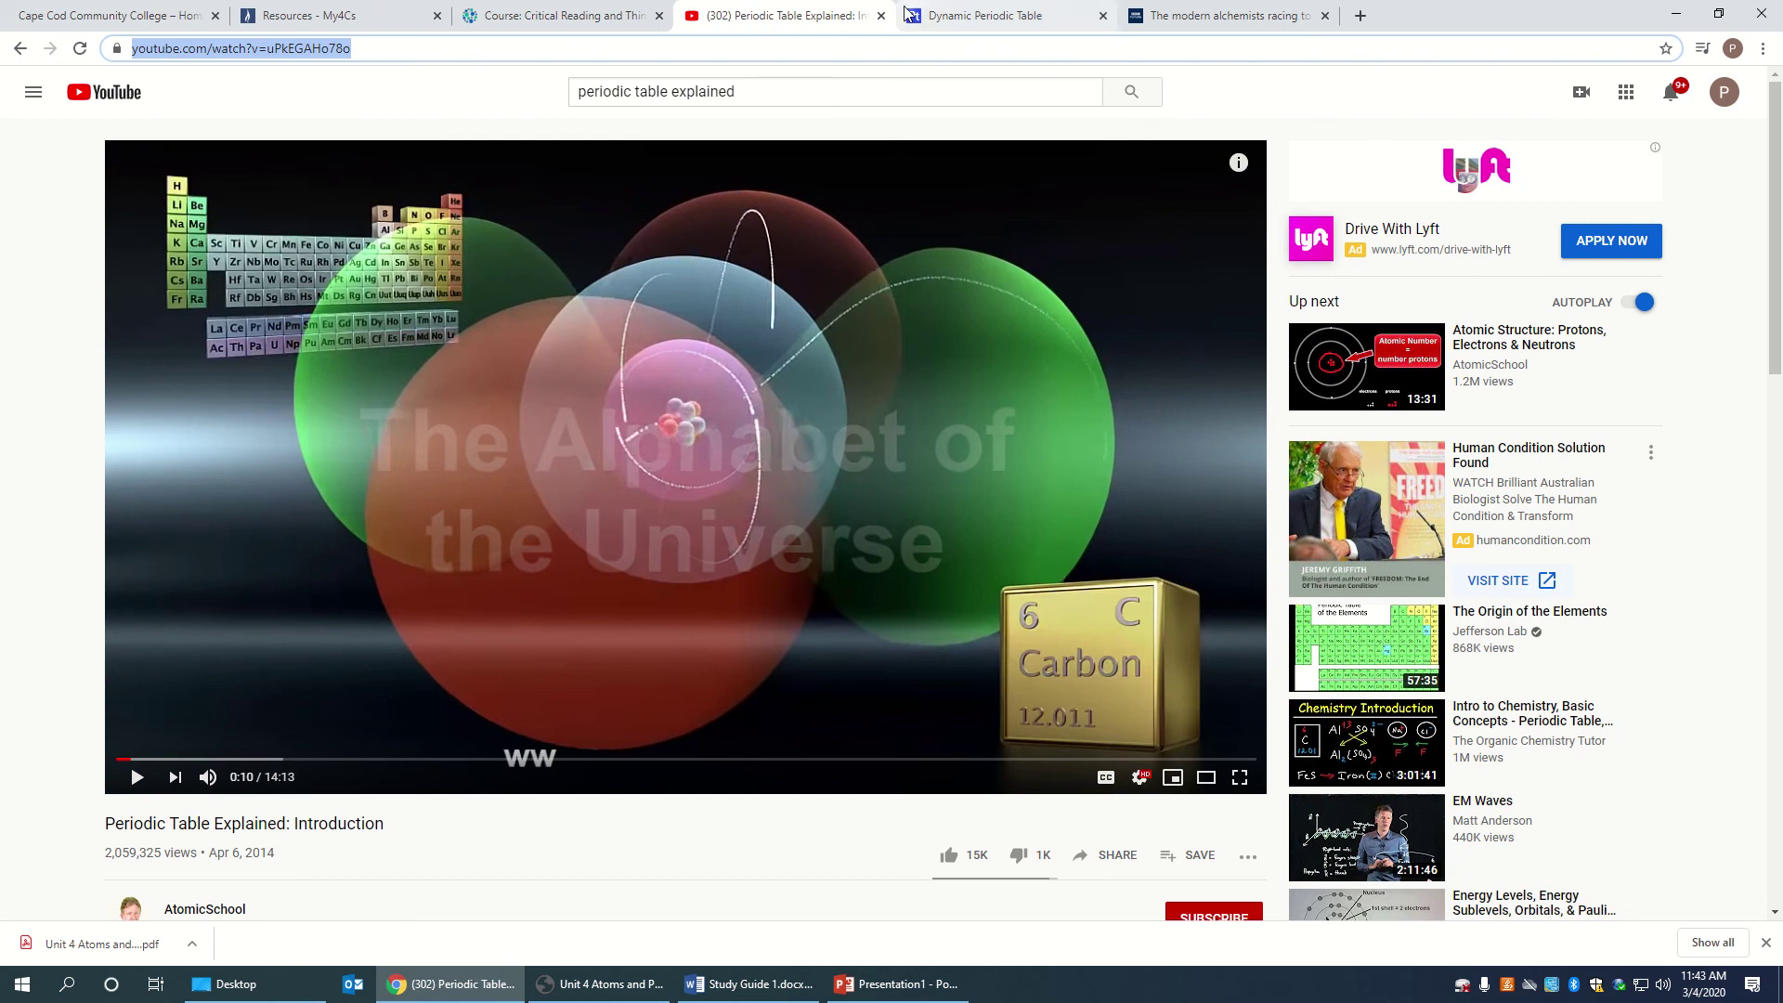
left_click(931, 19)
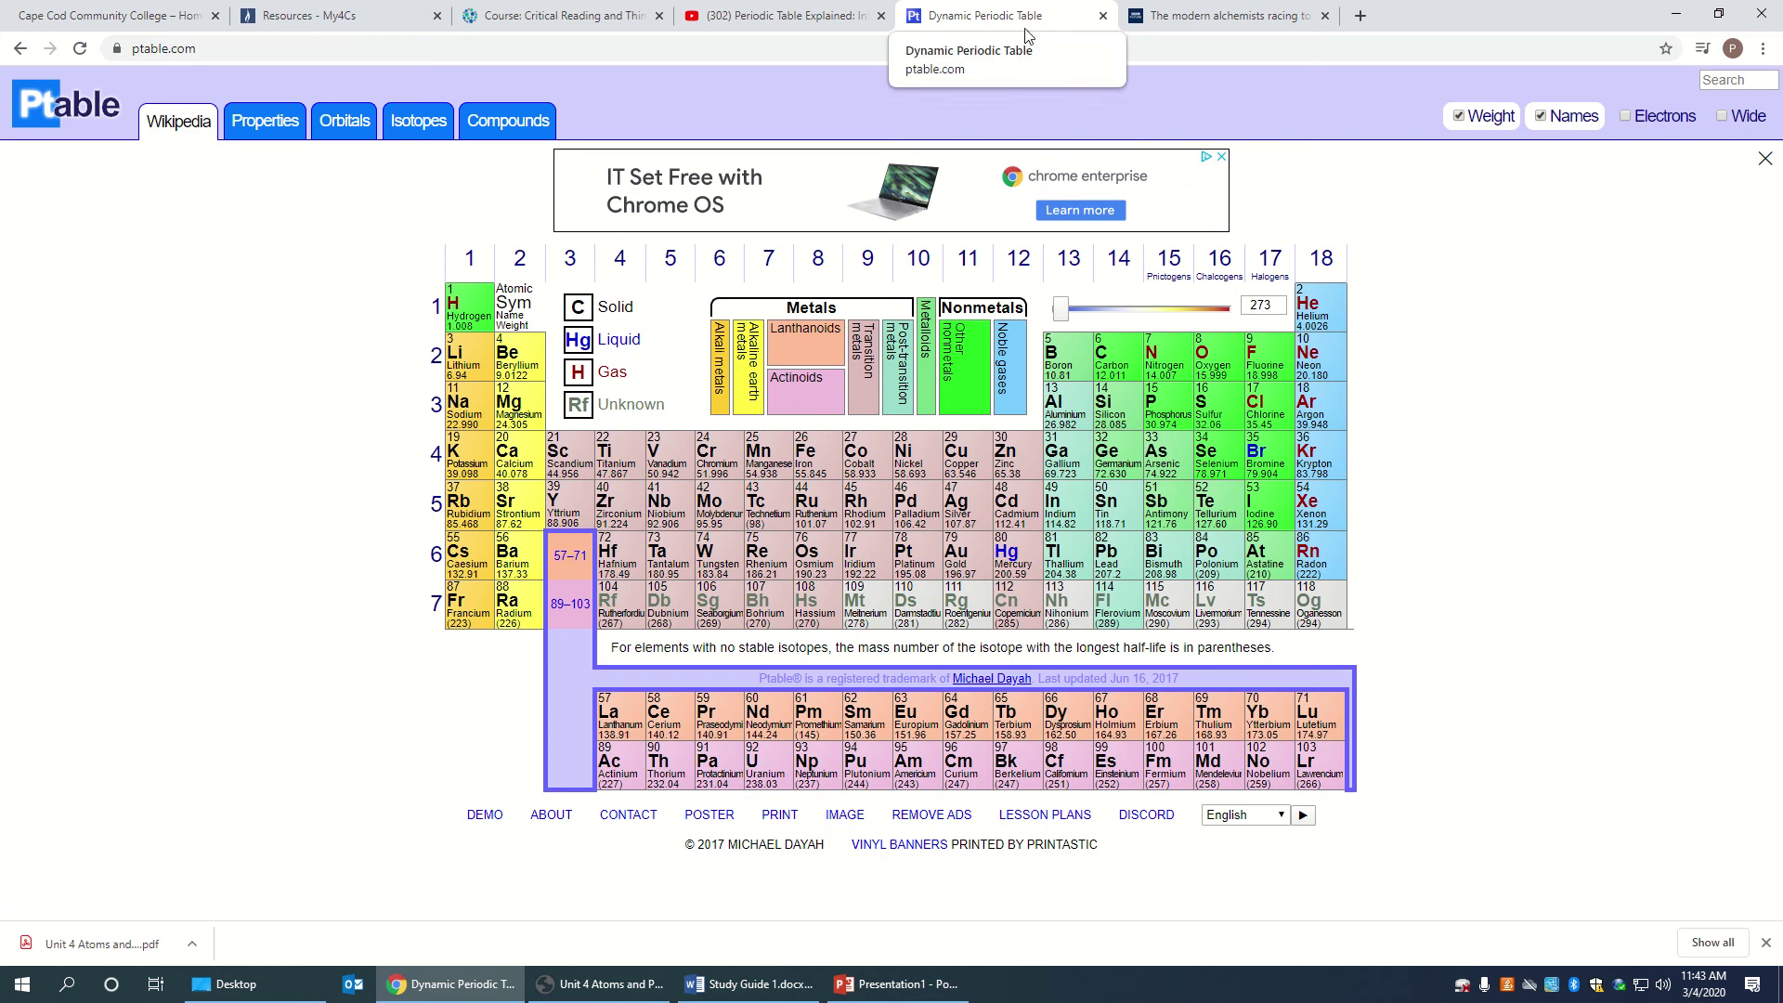
left_click(524, 20)
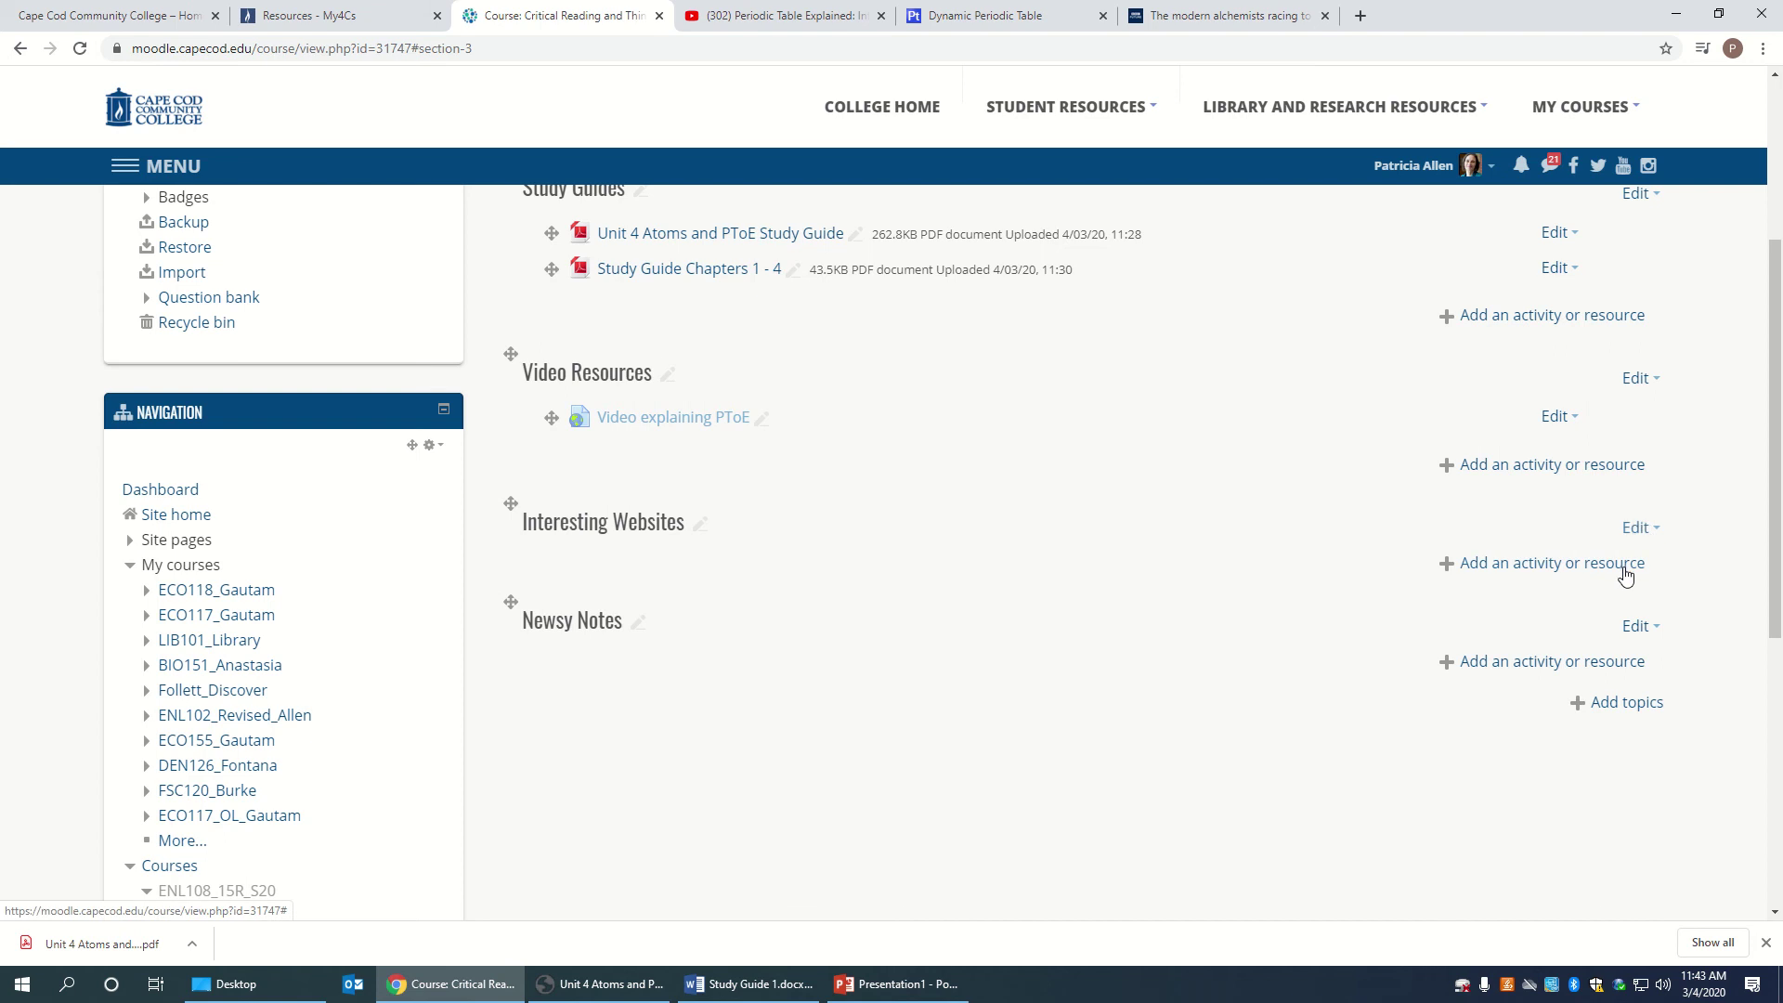
Add a URL resource to the Interesting Websites section and name it "Interactive PToE".
left_click(1500, 566)
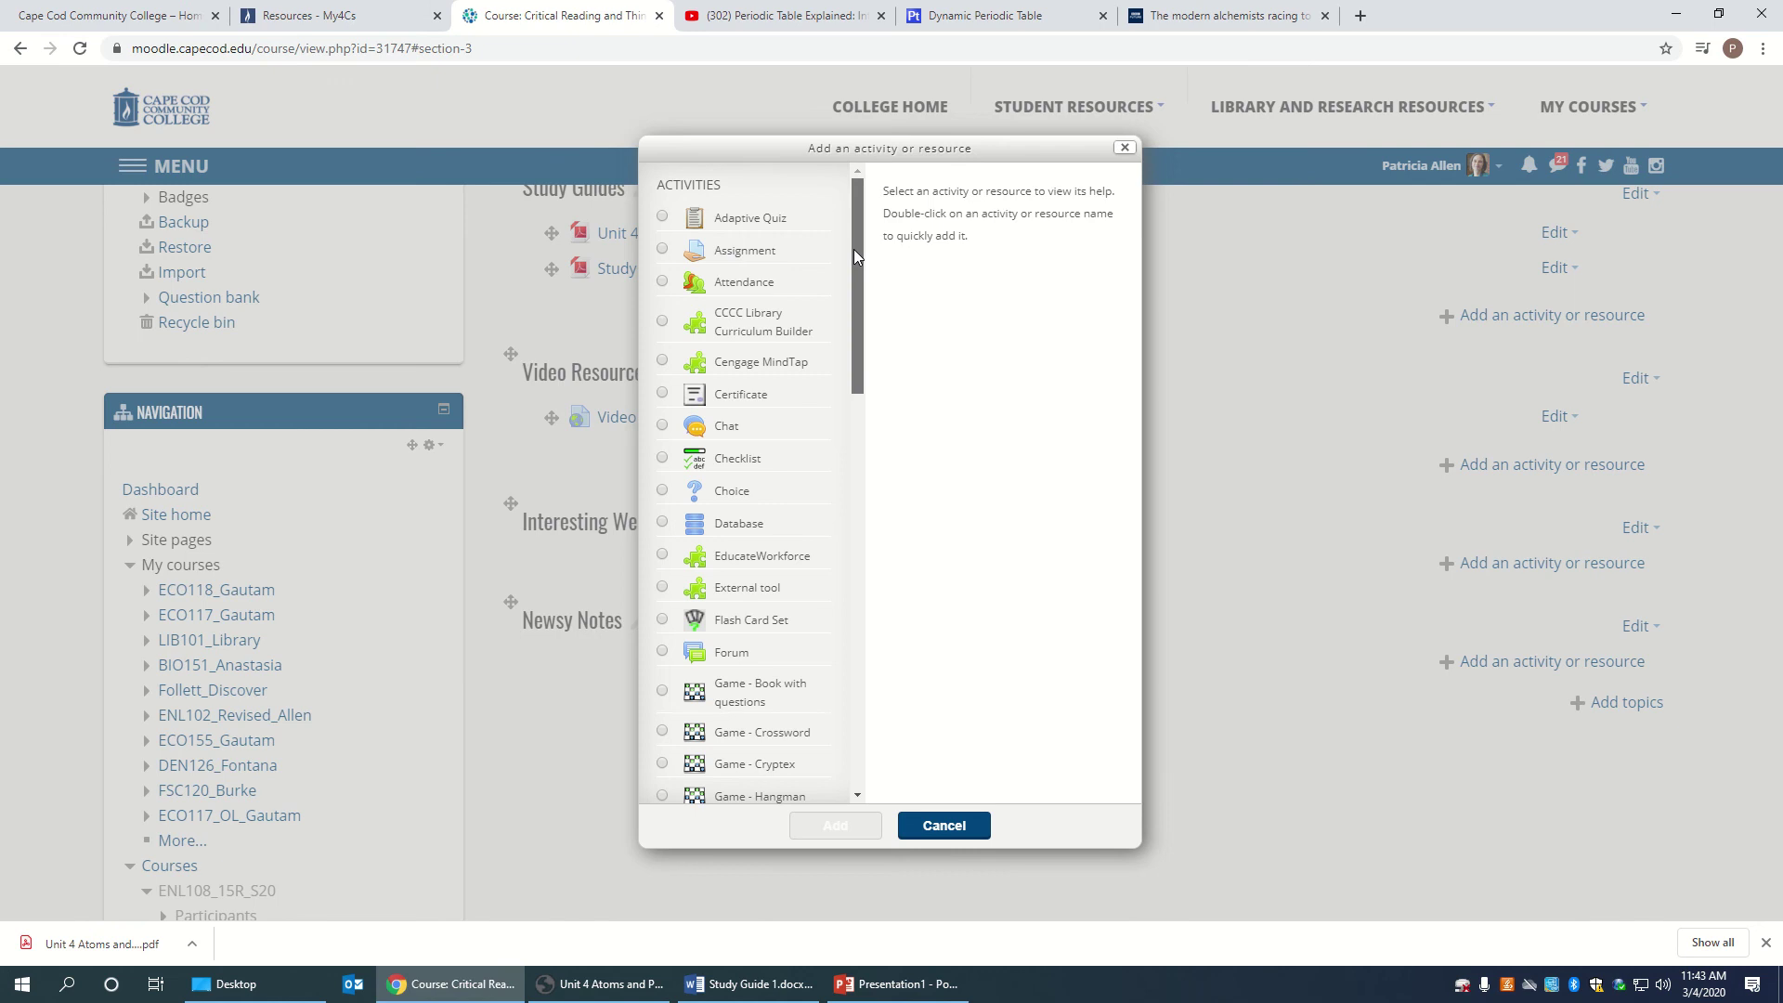
left_click_drag(855, 249, 845, 691)
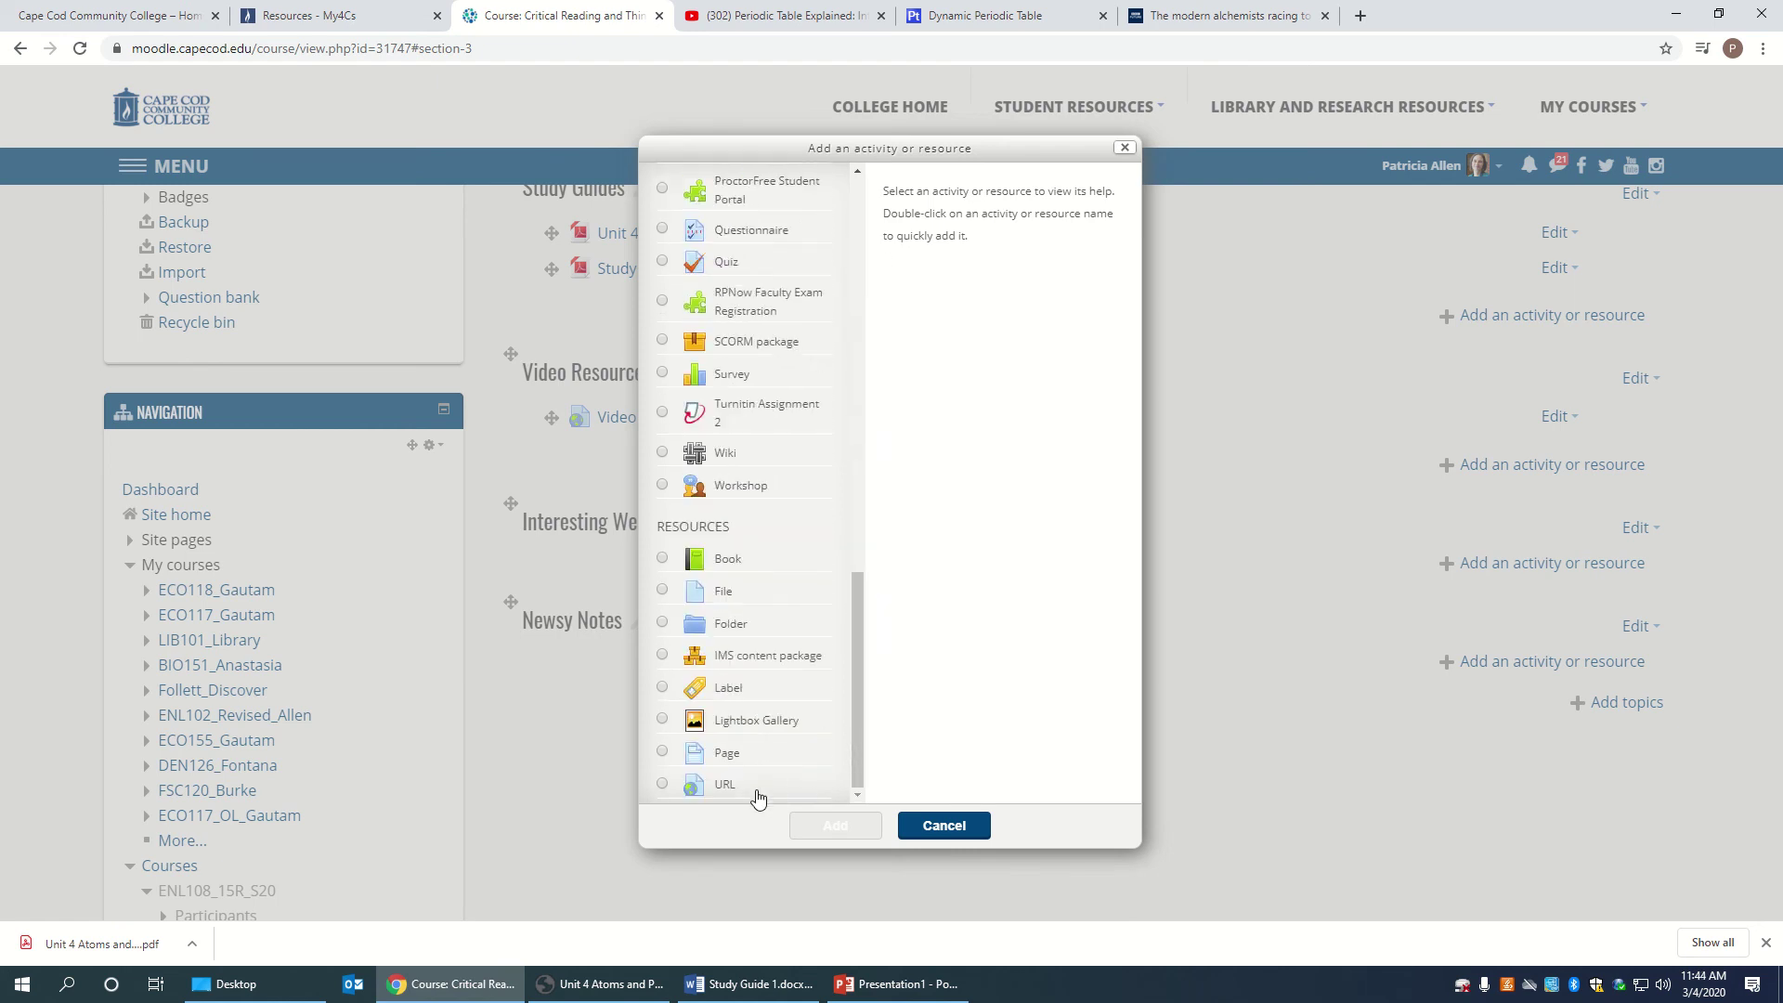
left_click(725, 787)
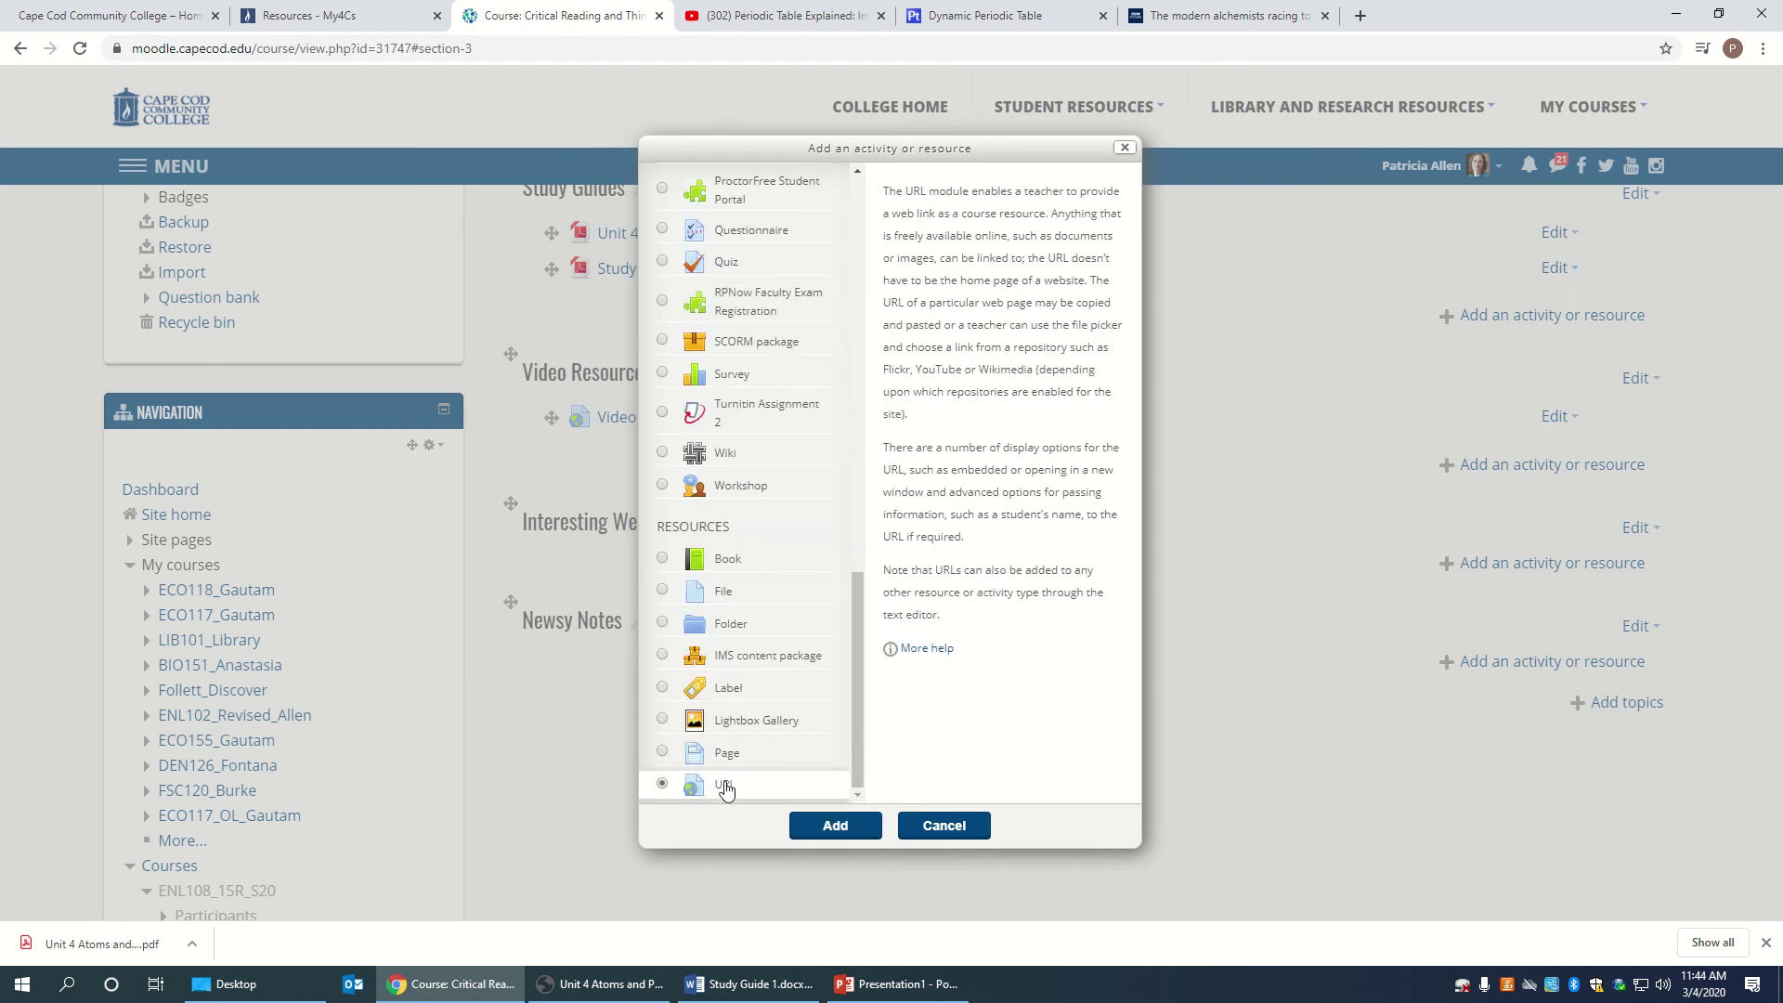
left_click(829, 833)
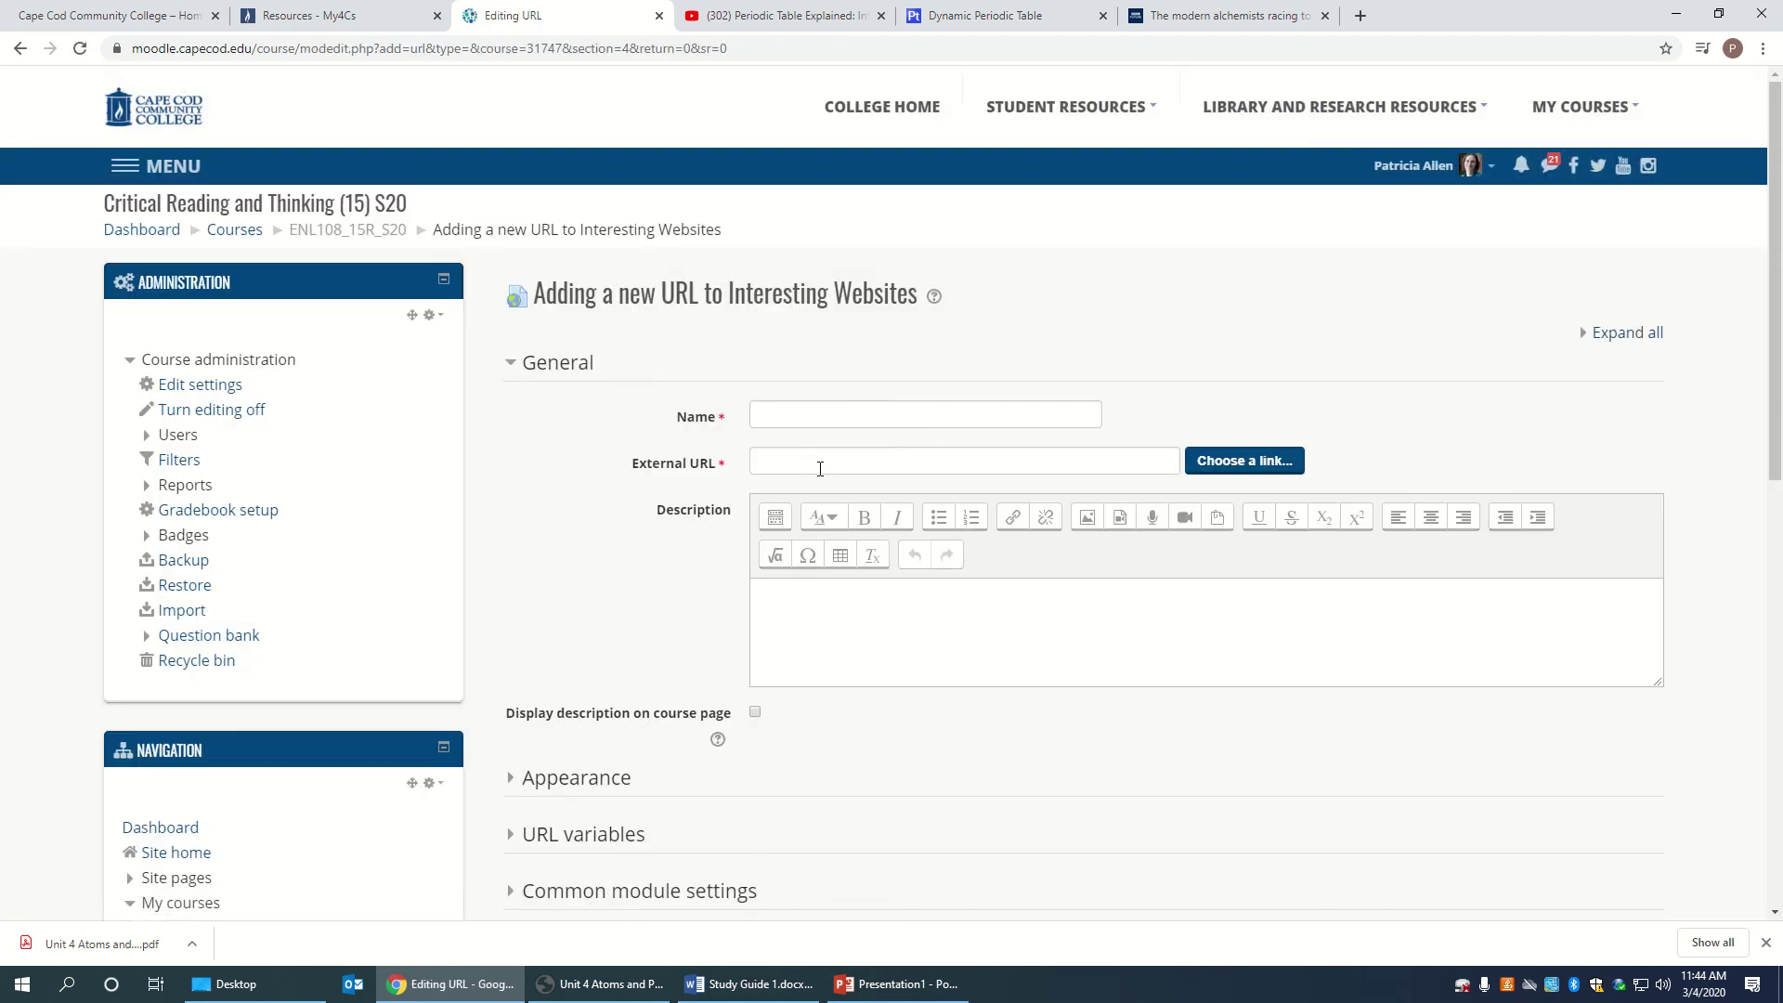
left_click(786, 416)
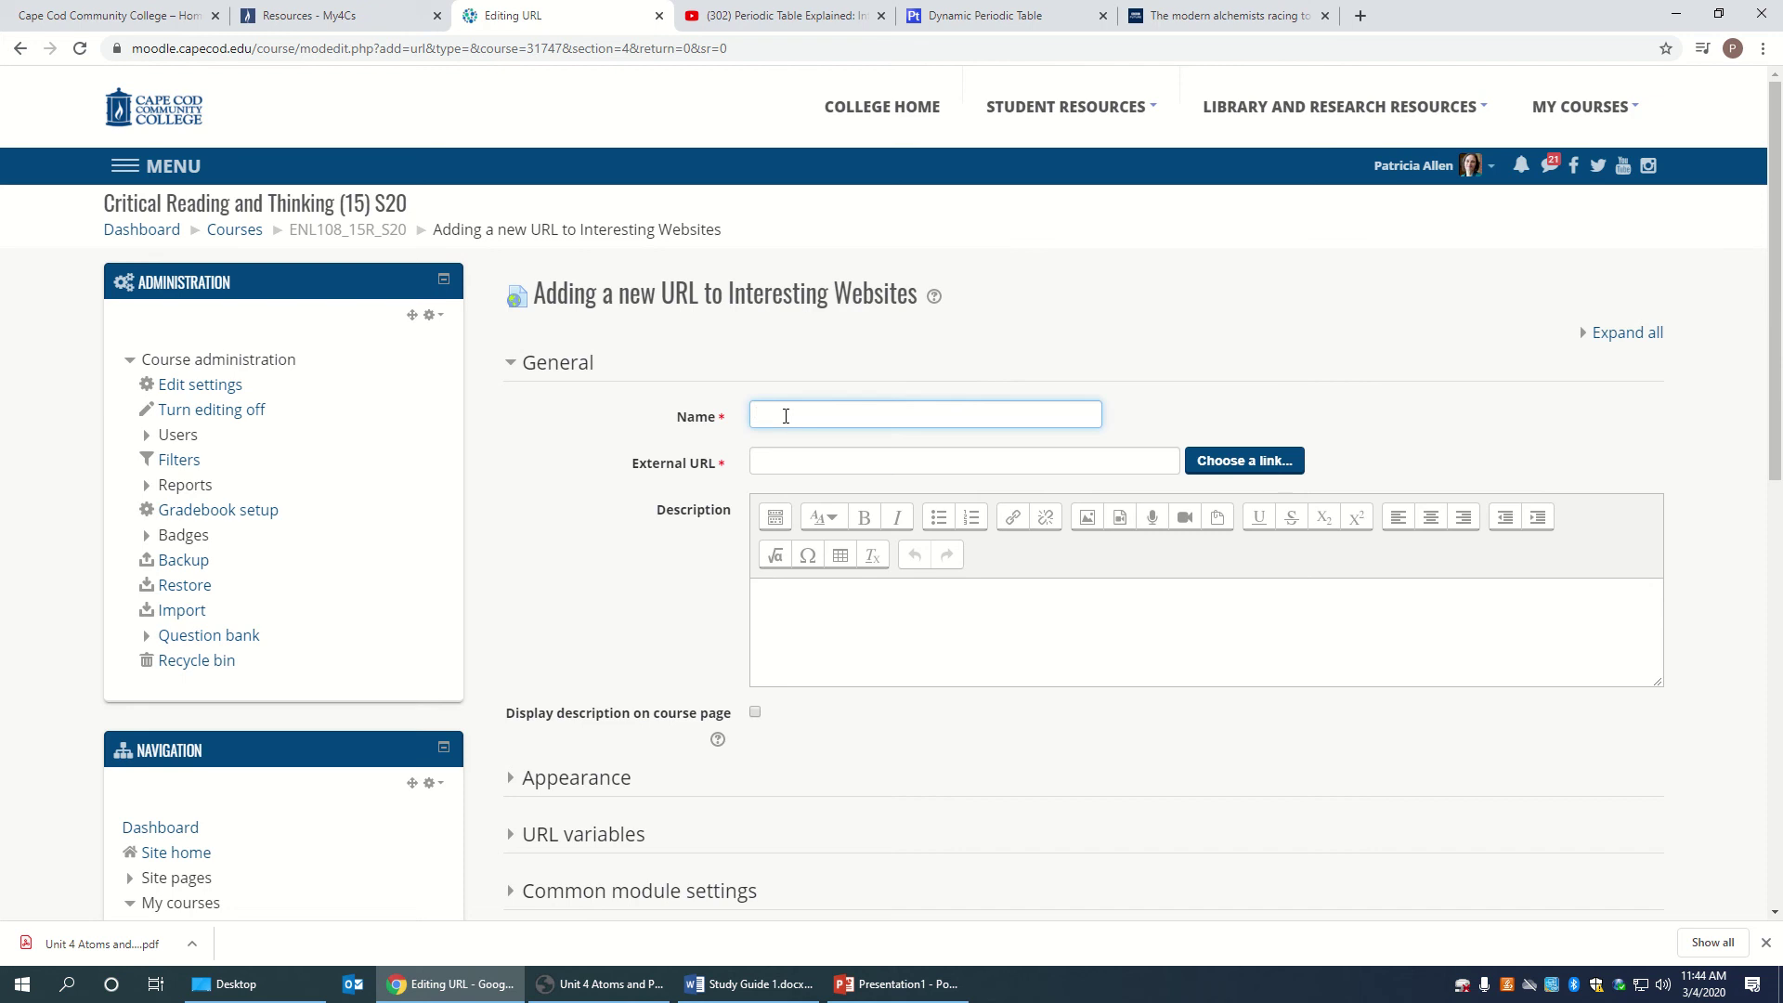
type("Interactive PToE")
left_click(982, 19)
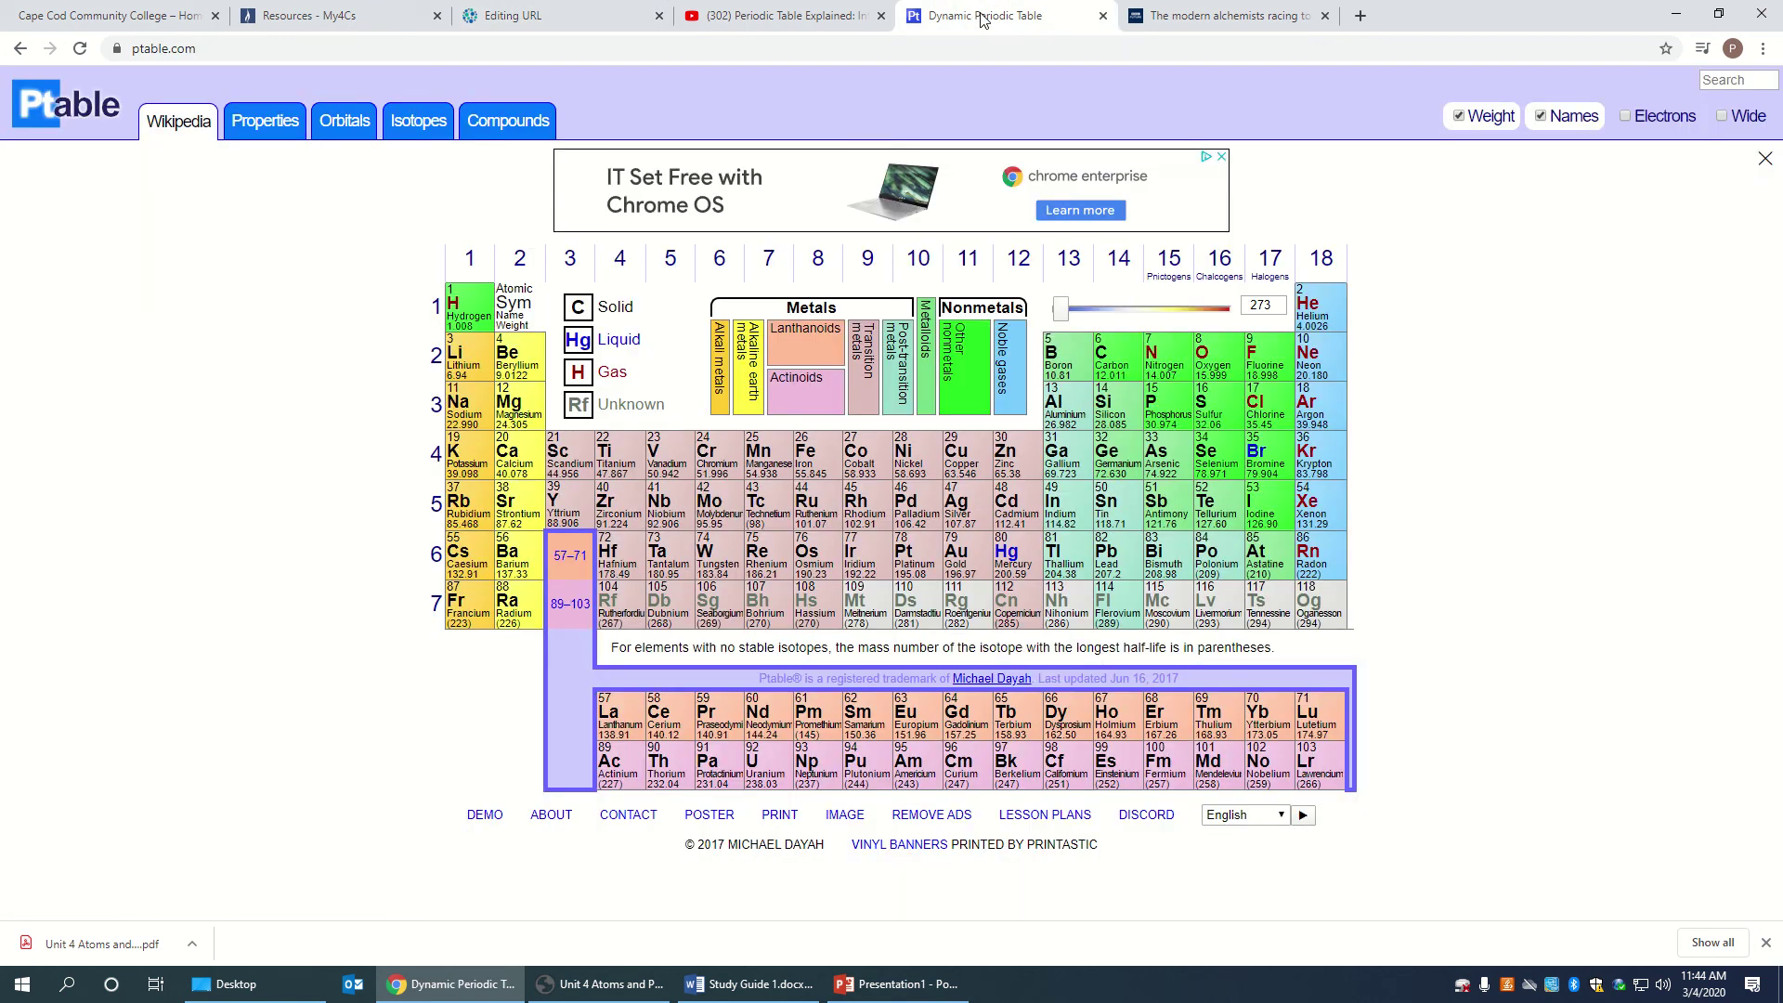
left_click(152, 48)
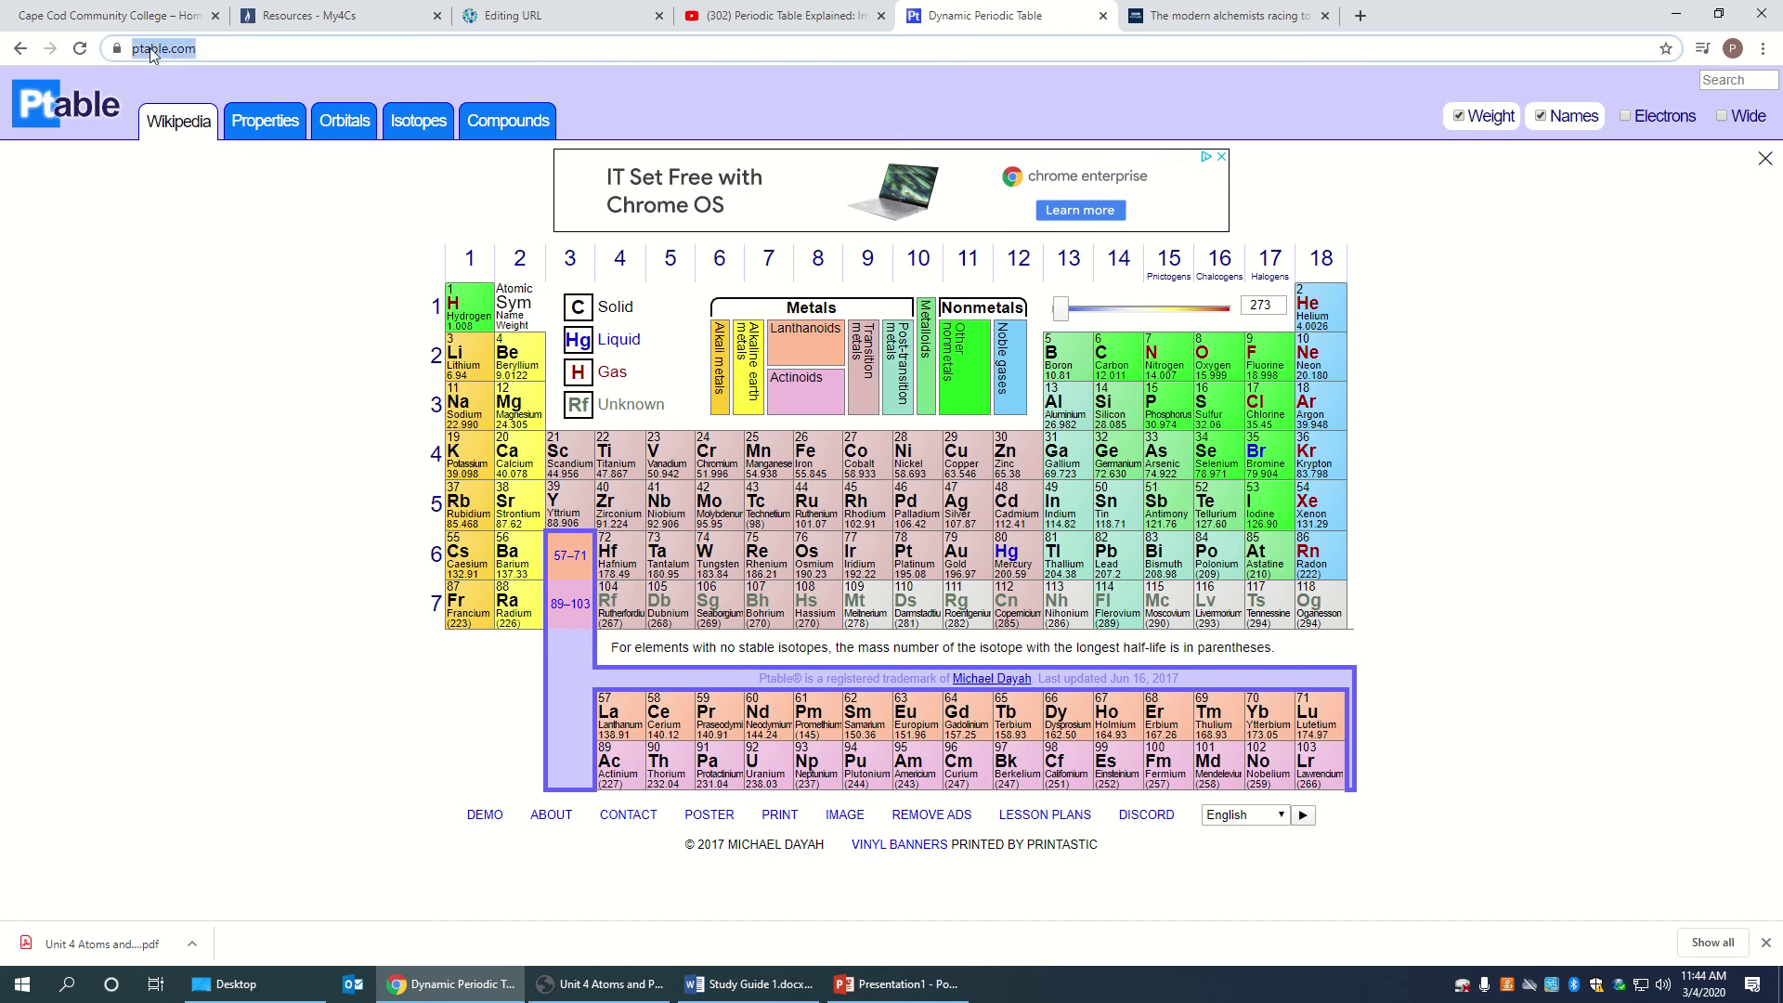
right_click(153, 55)
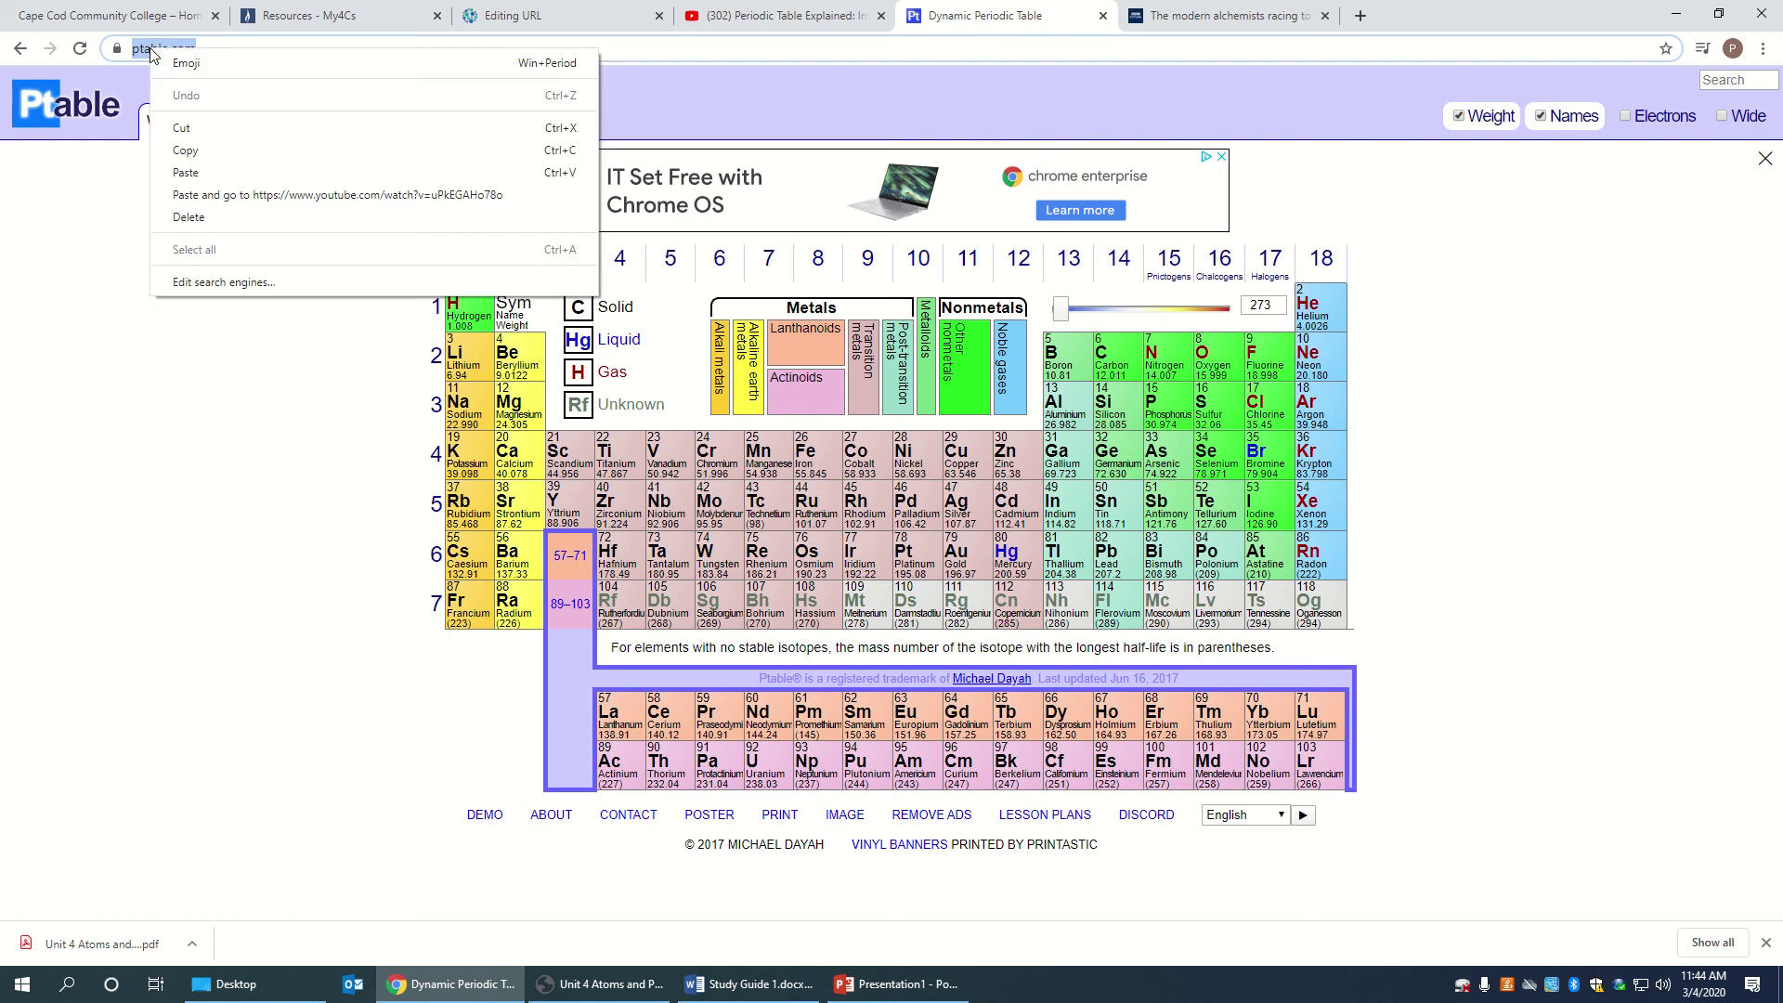
left_click(186, 150)
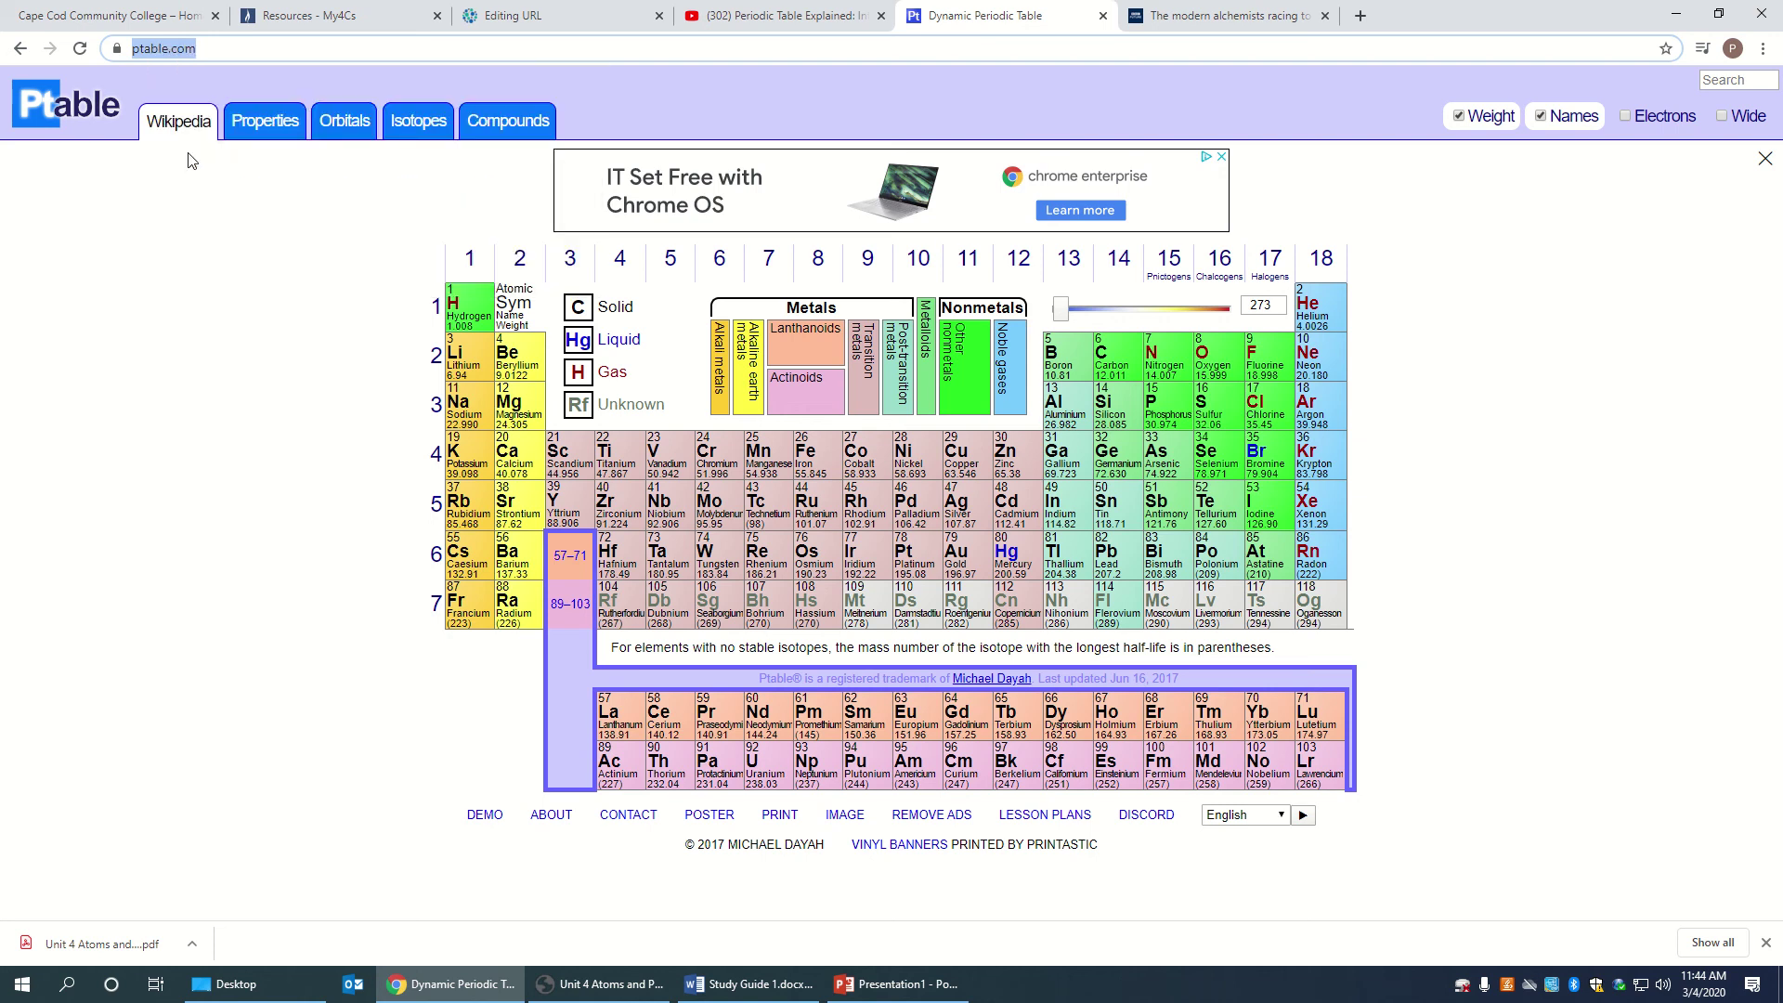
left_click(534, 19)
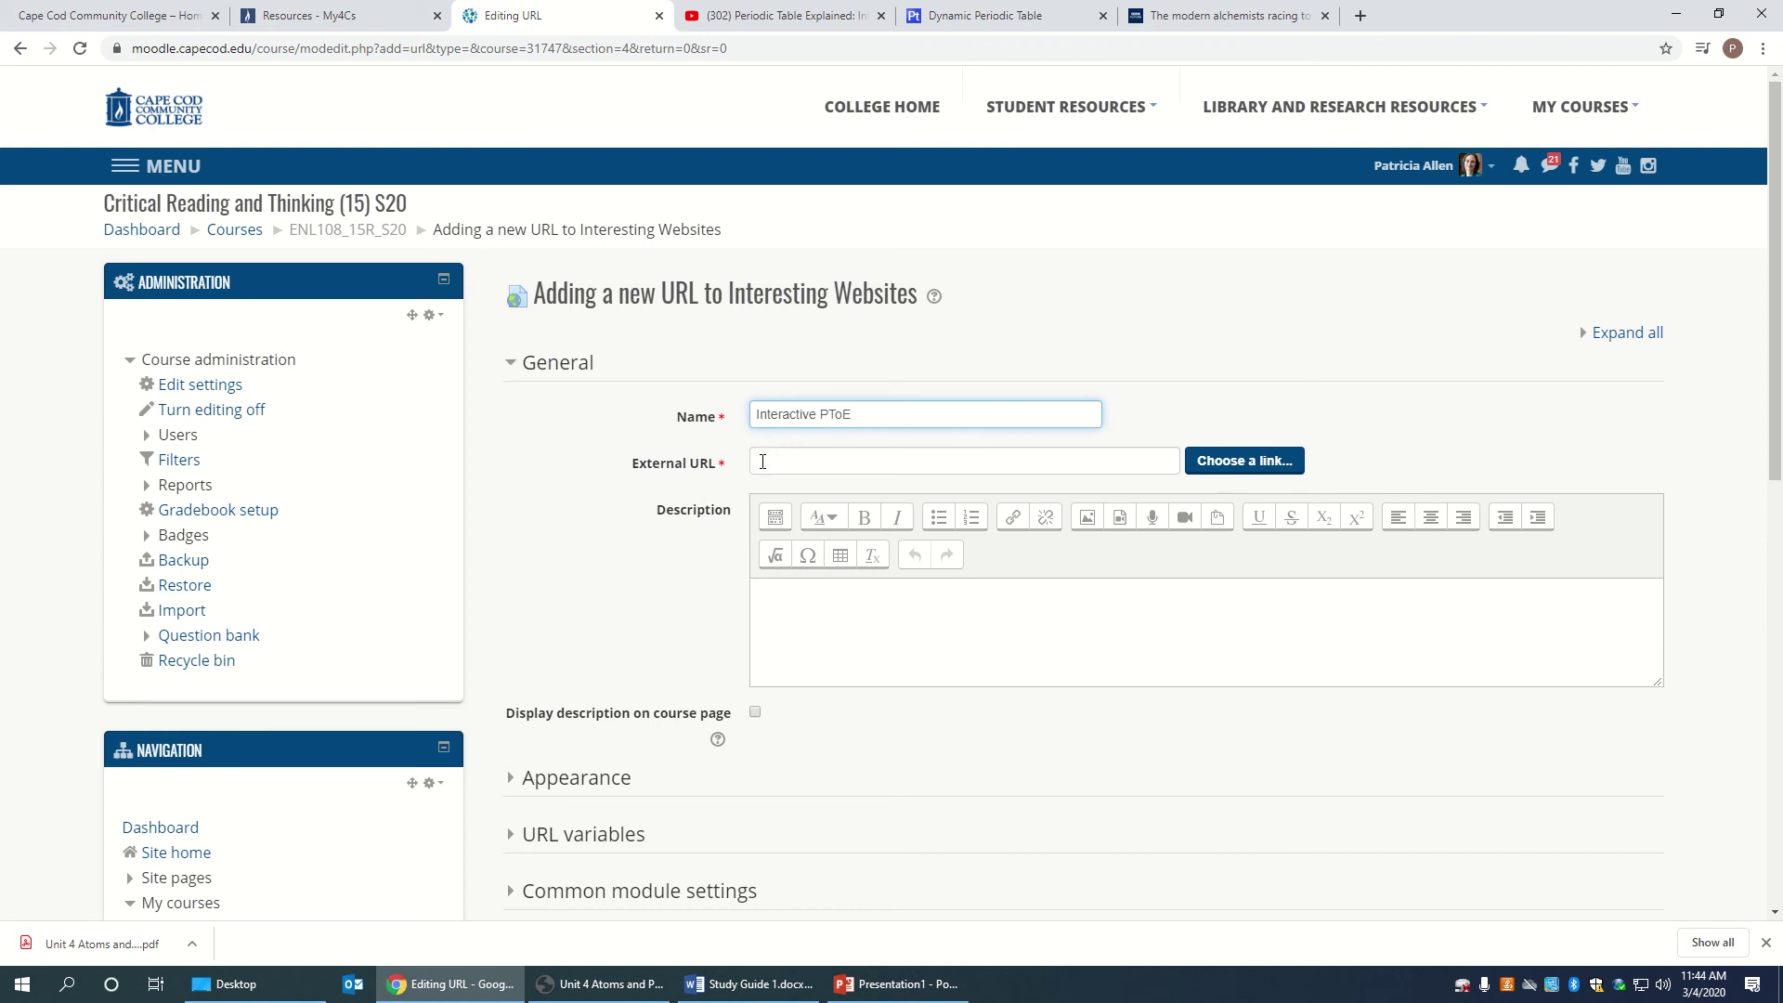
left_click(762, 462)
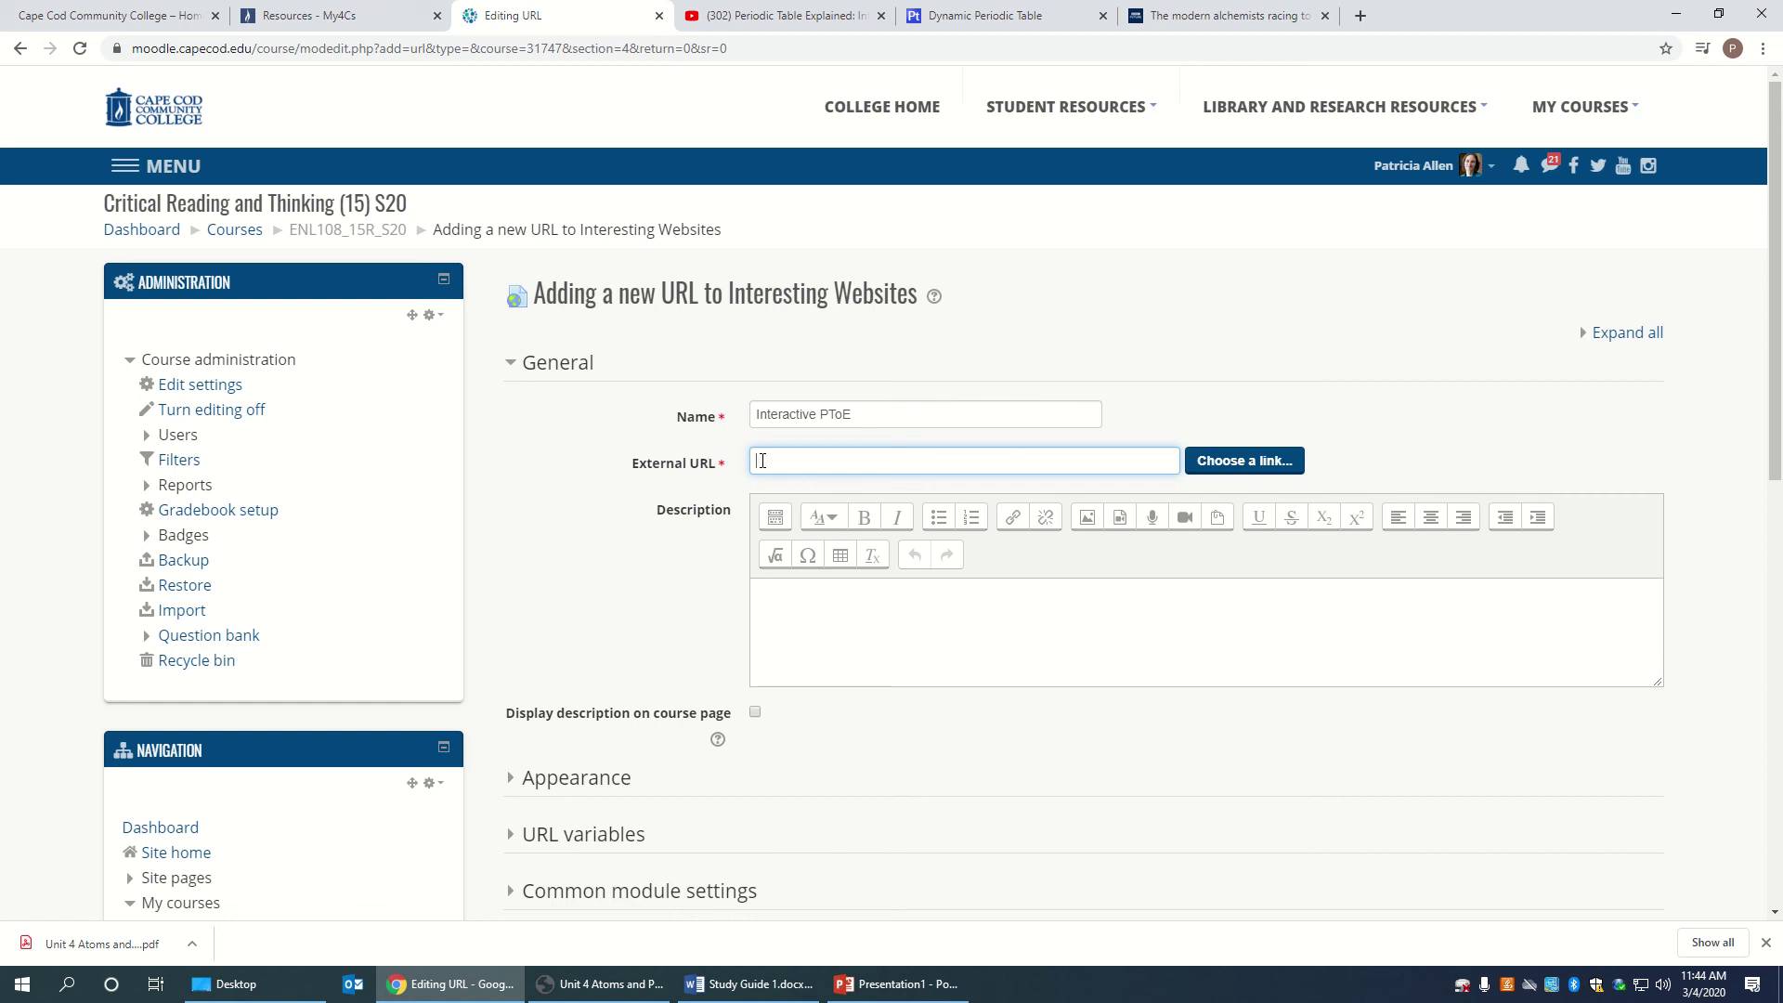
right_click(762, 461)
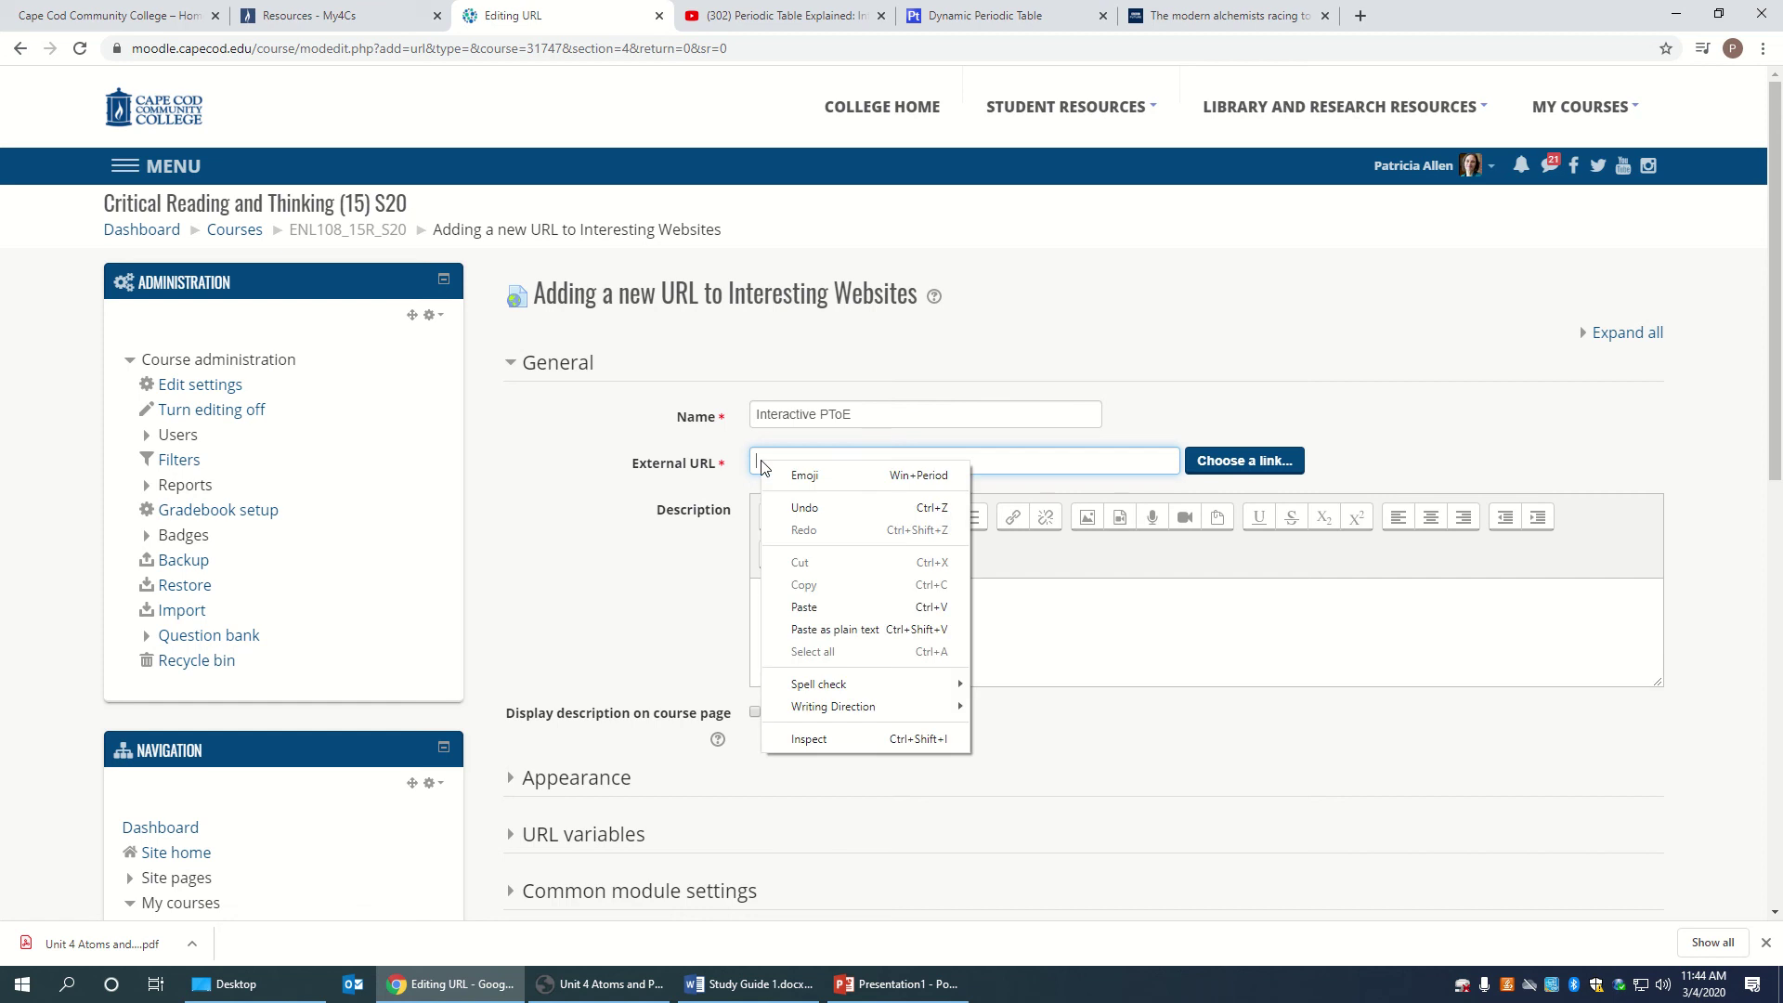
left_click(849, 606)
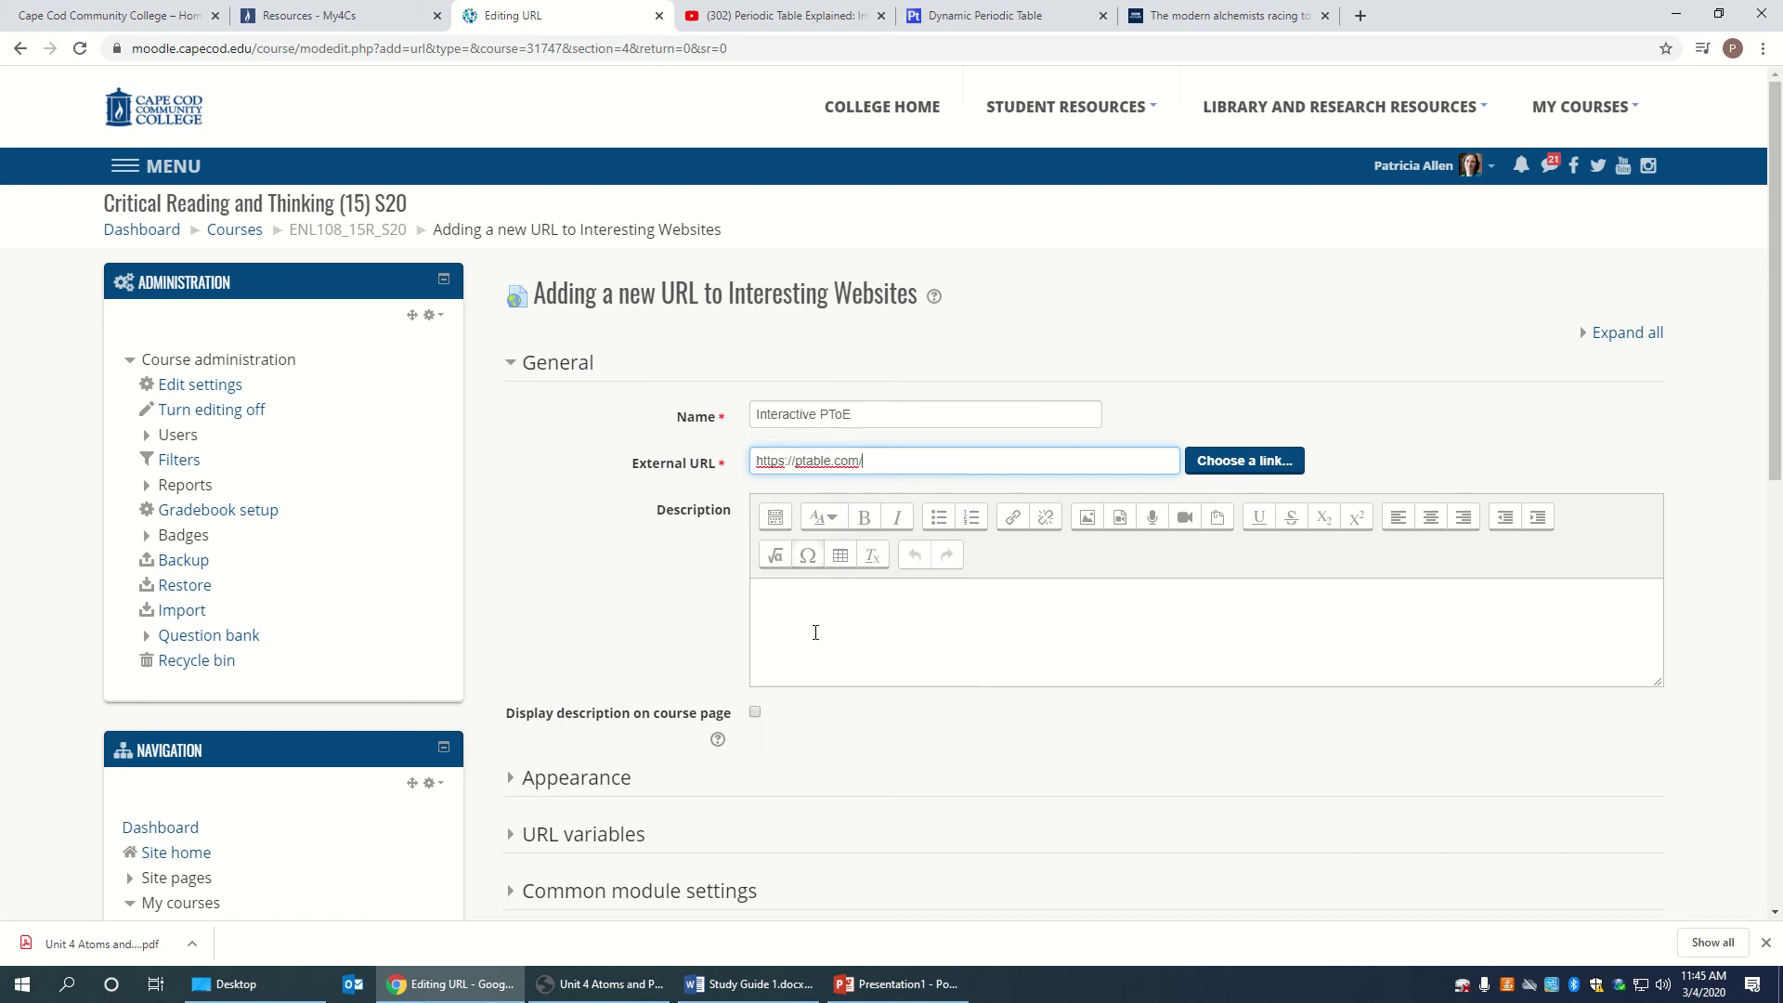
scroll(868, 747, "down", 4)
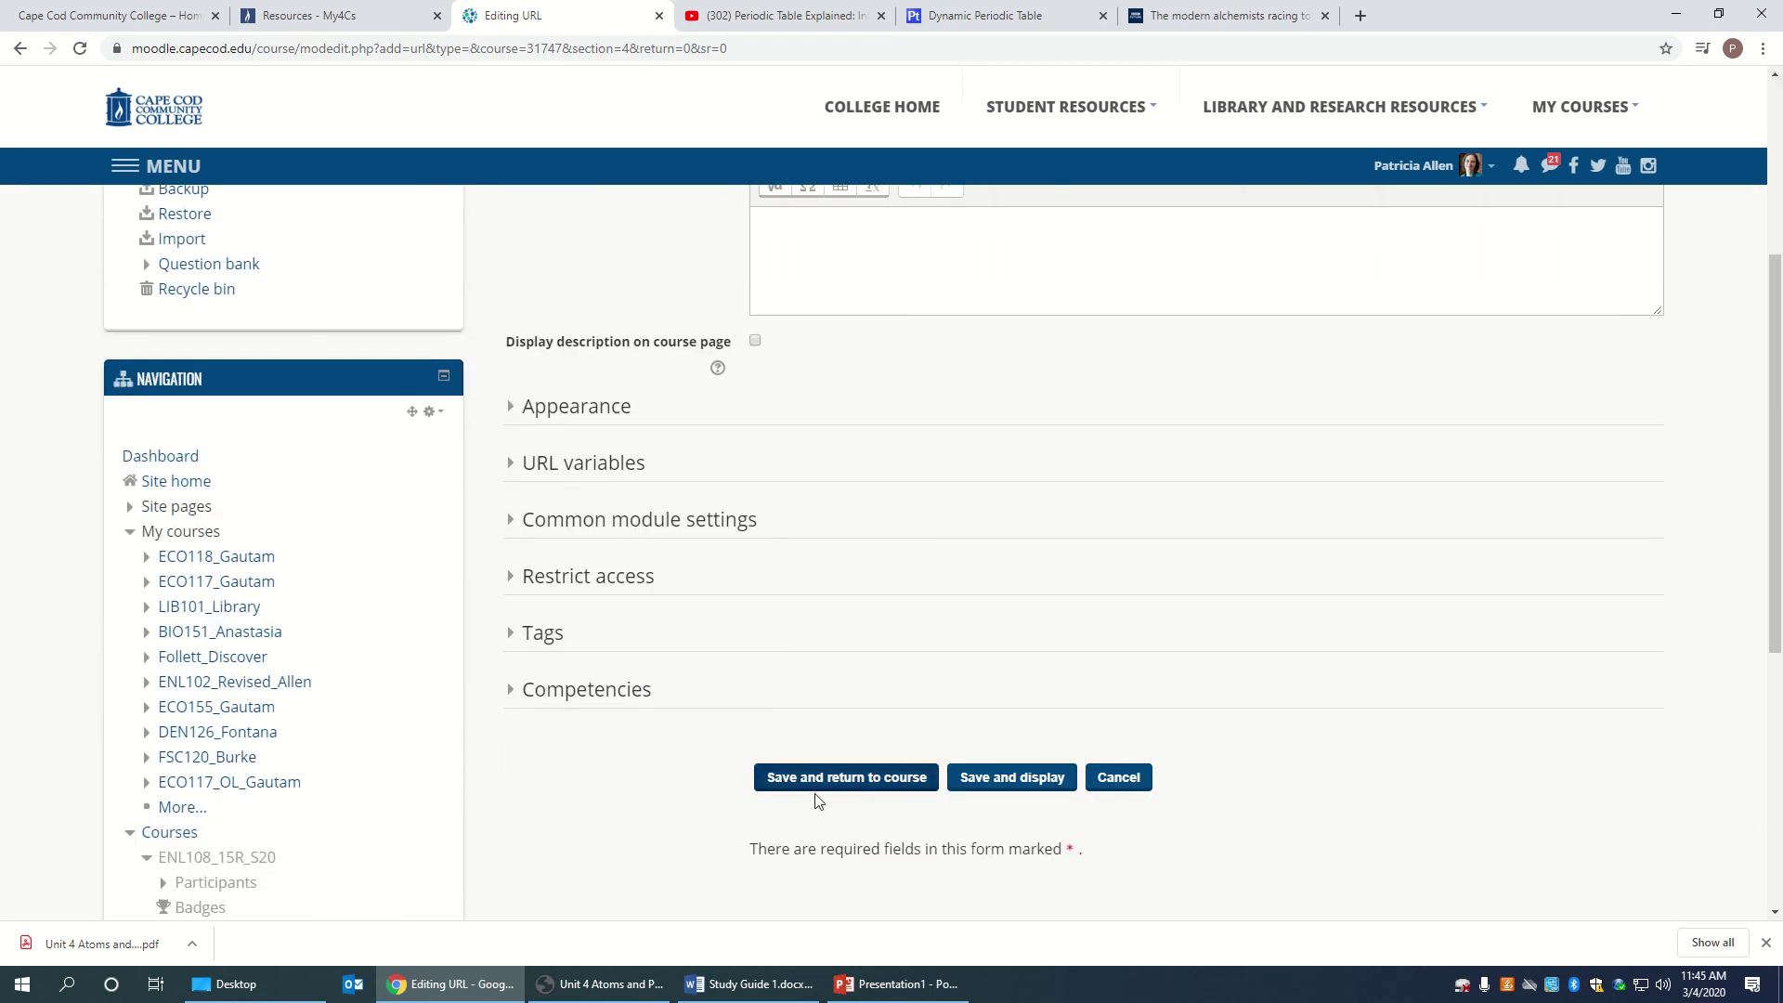
left_click(863, 783)
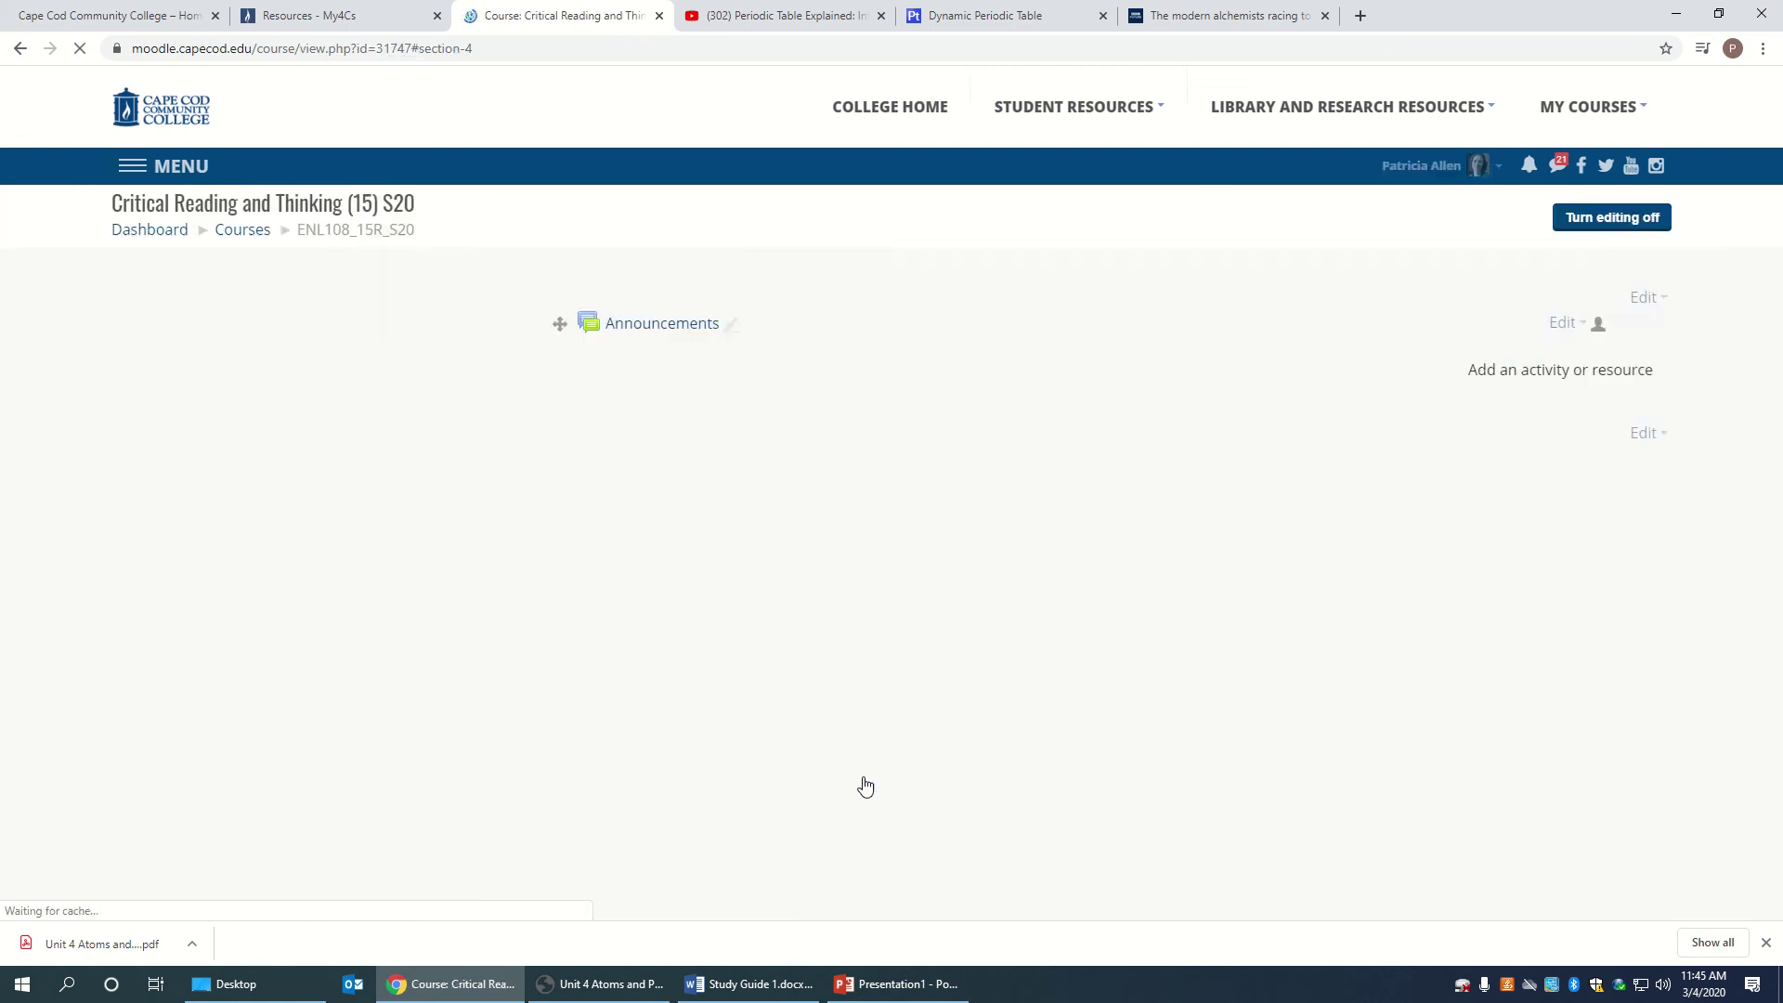
Test the "Interactive PToE" link under Interesting Websites by opening the site, and close it.
scroll(865, 787, "up", 4)
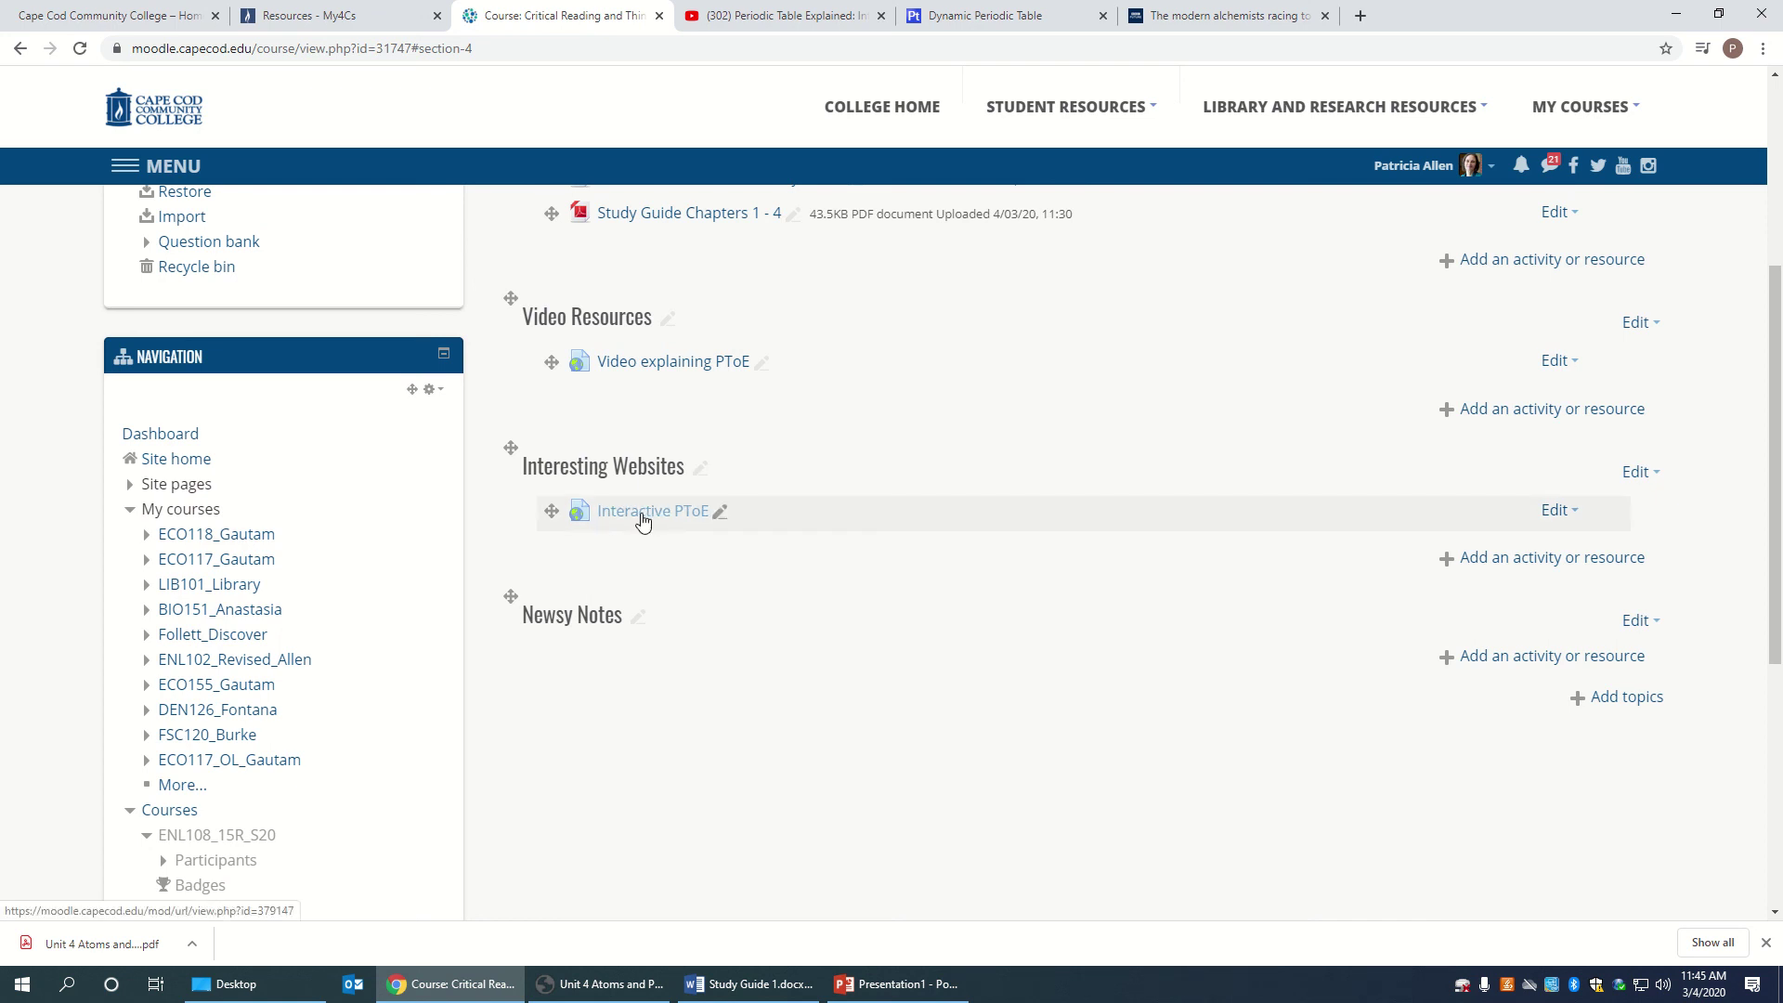
left_click(643, 518)
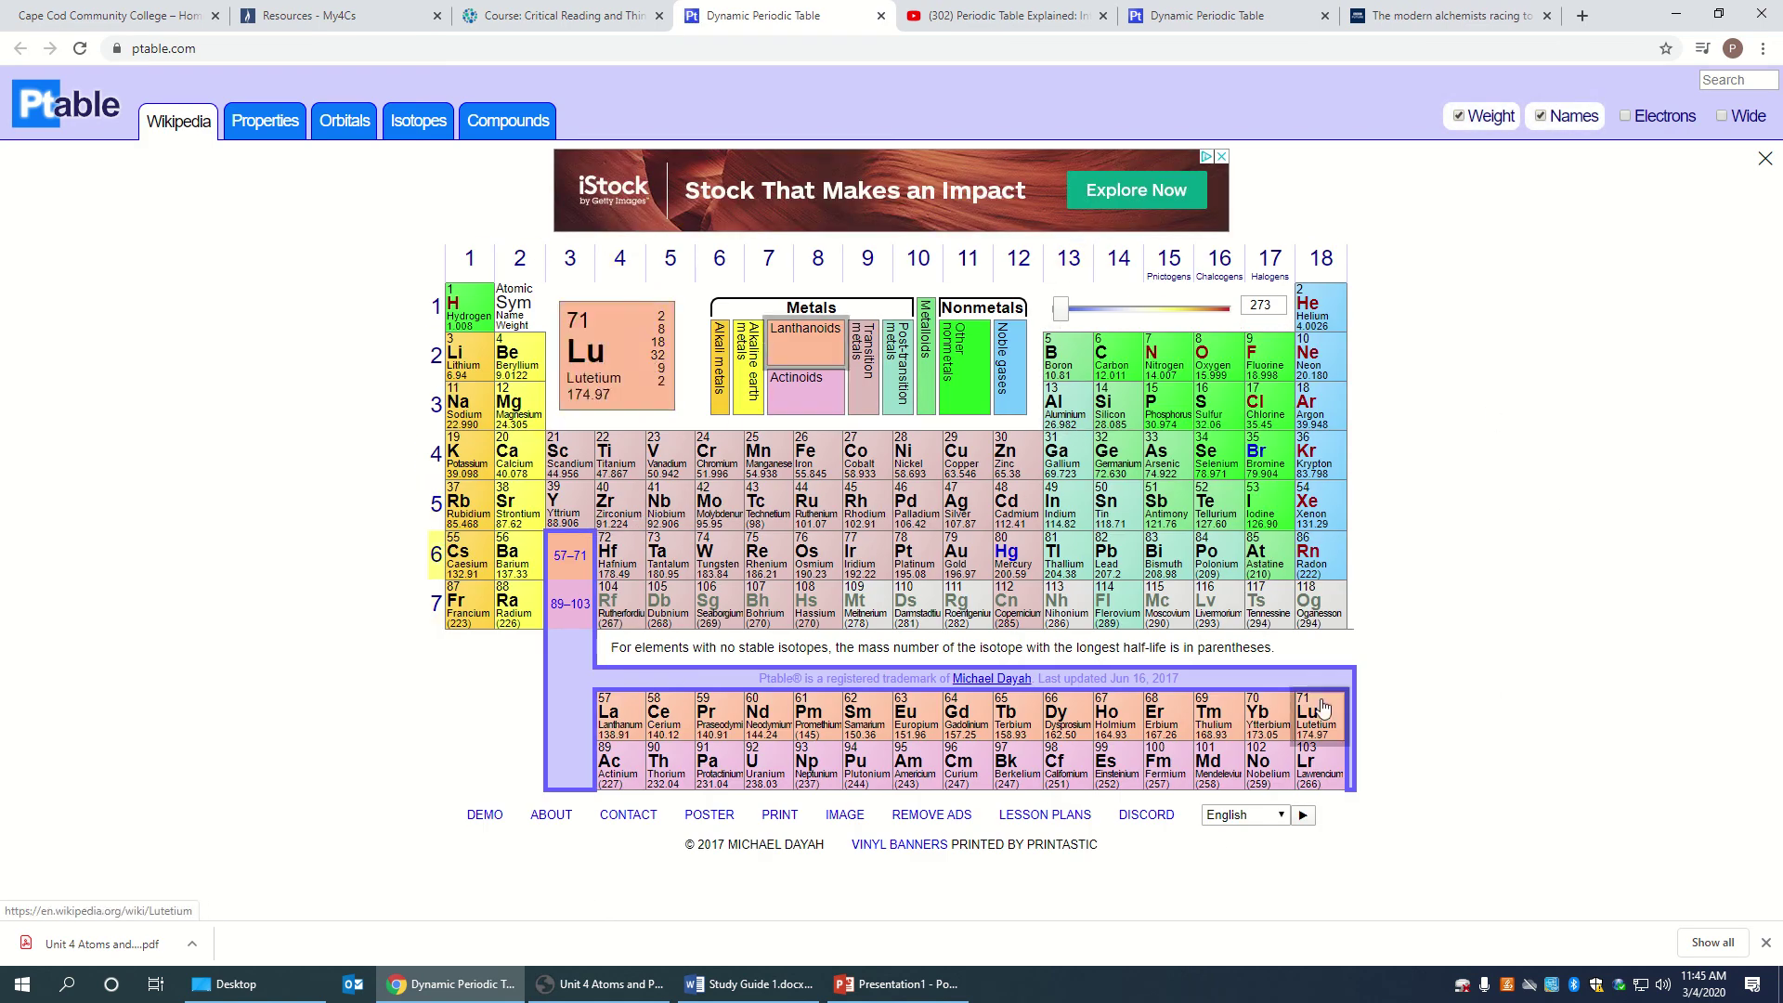
left_click(881, 17)
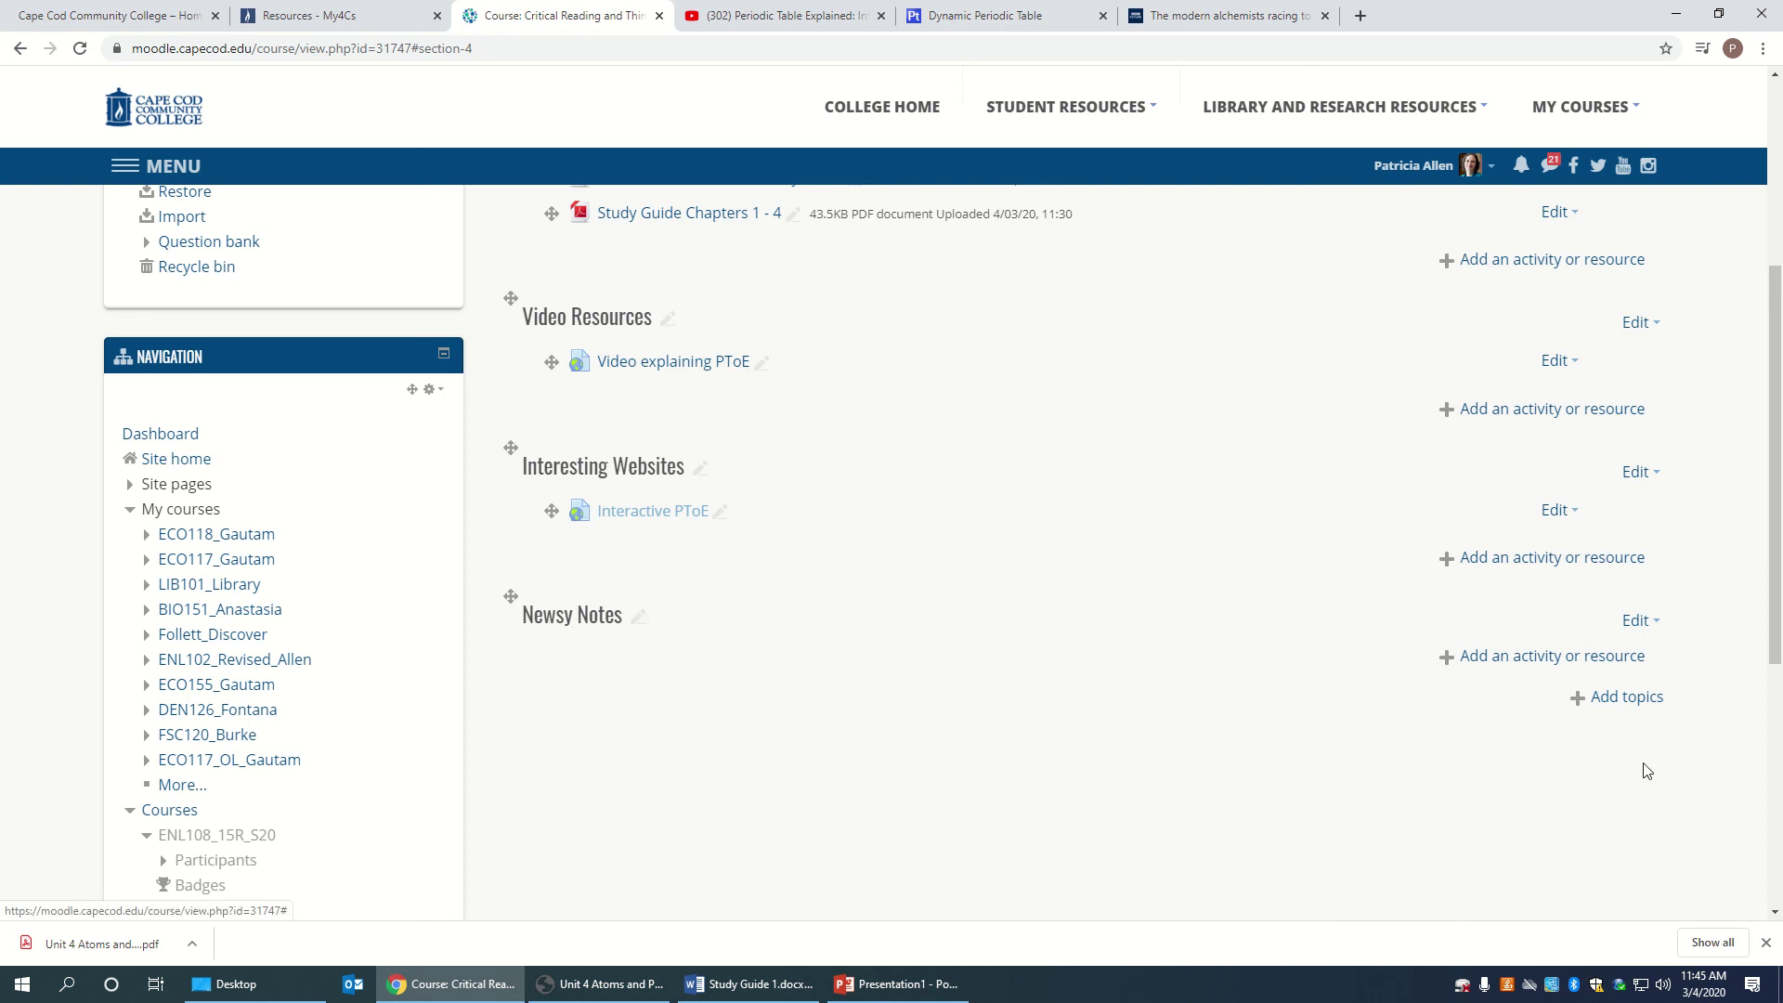
Start a new URL resource in the Newsy Notes section.
left_click(1630, 698)
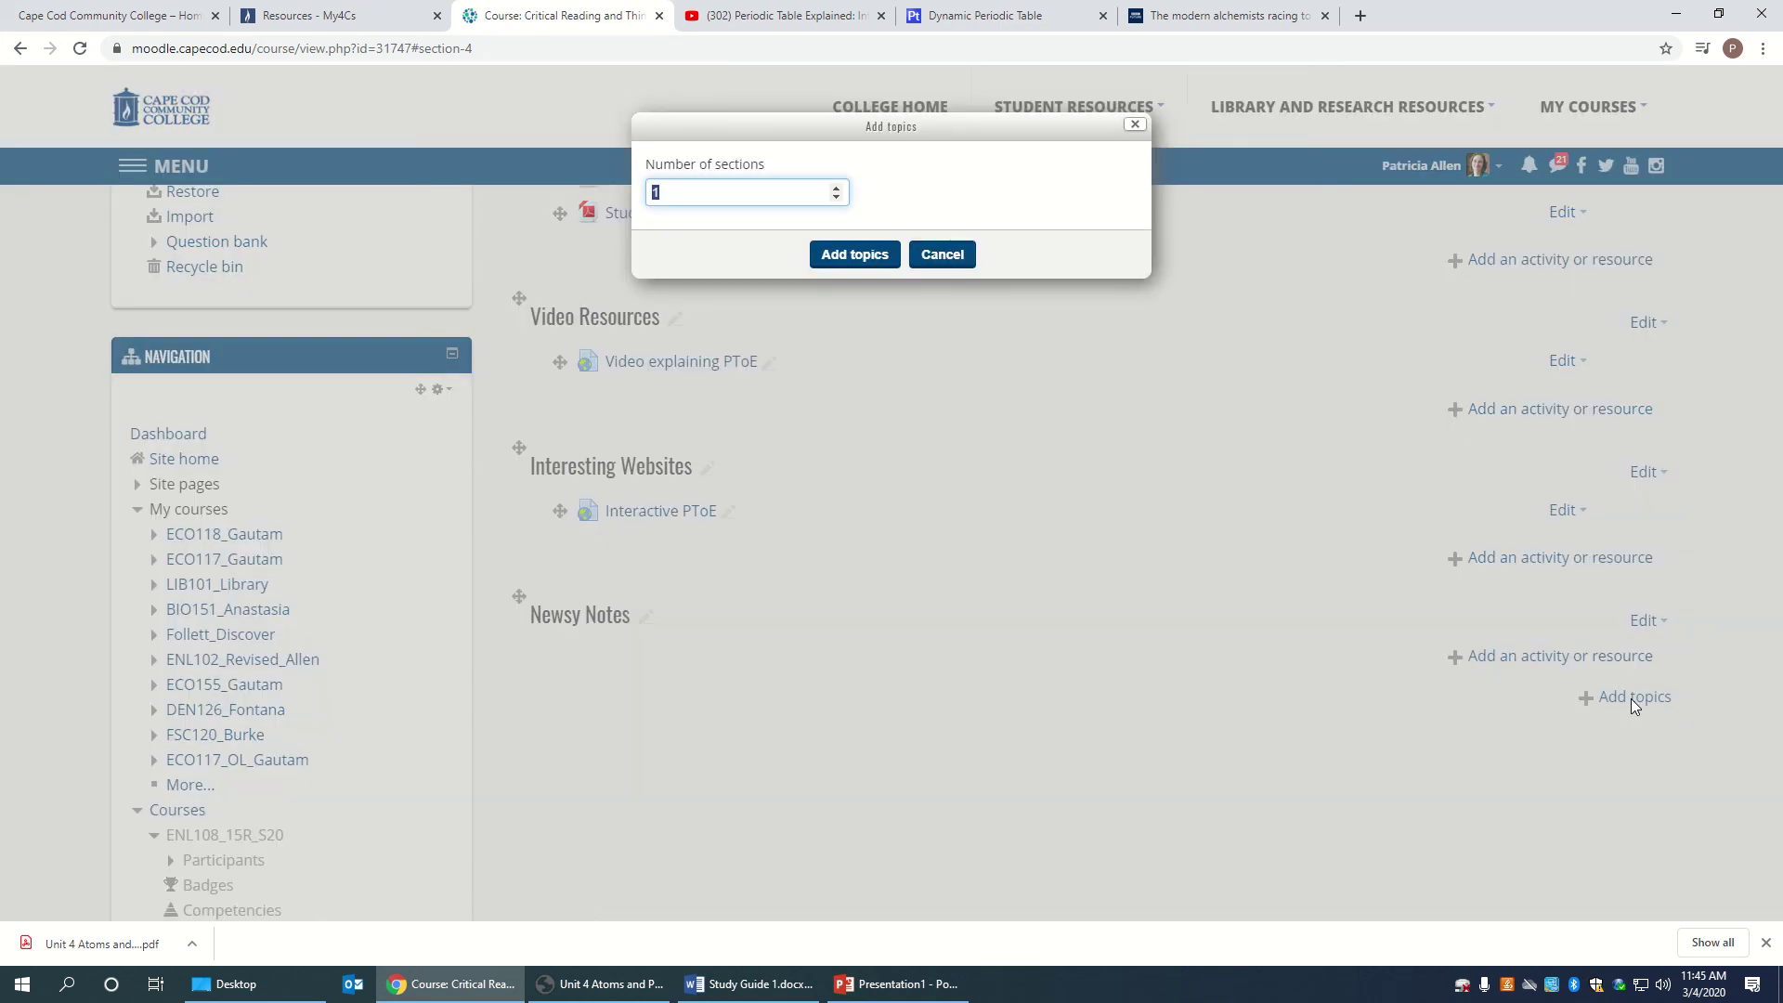
left_click(942, 255)
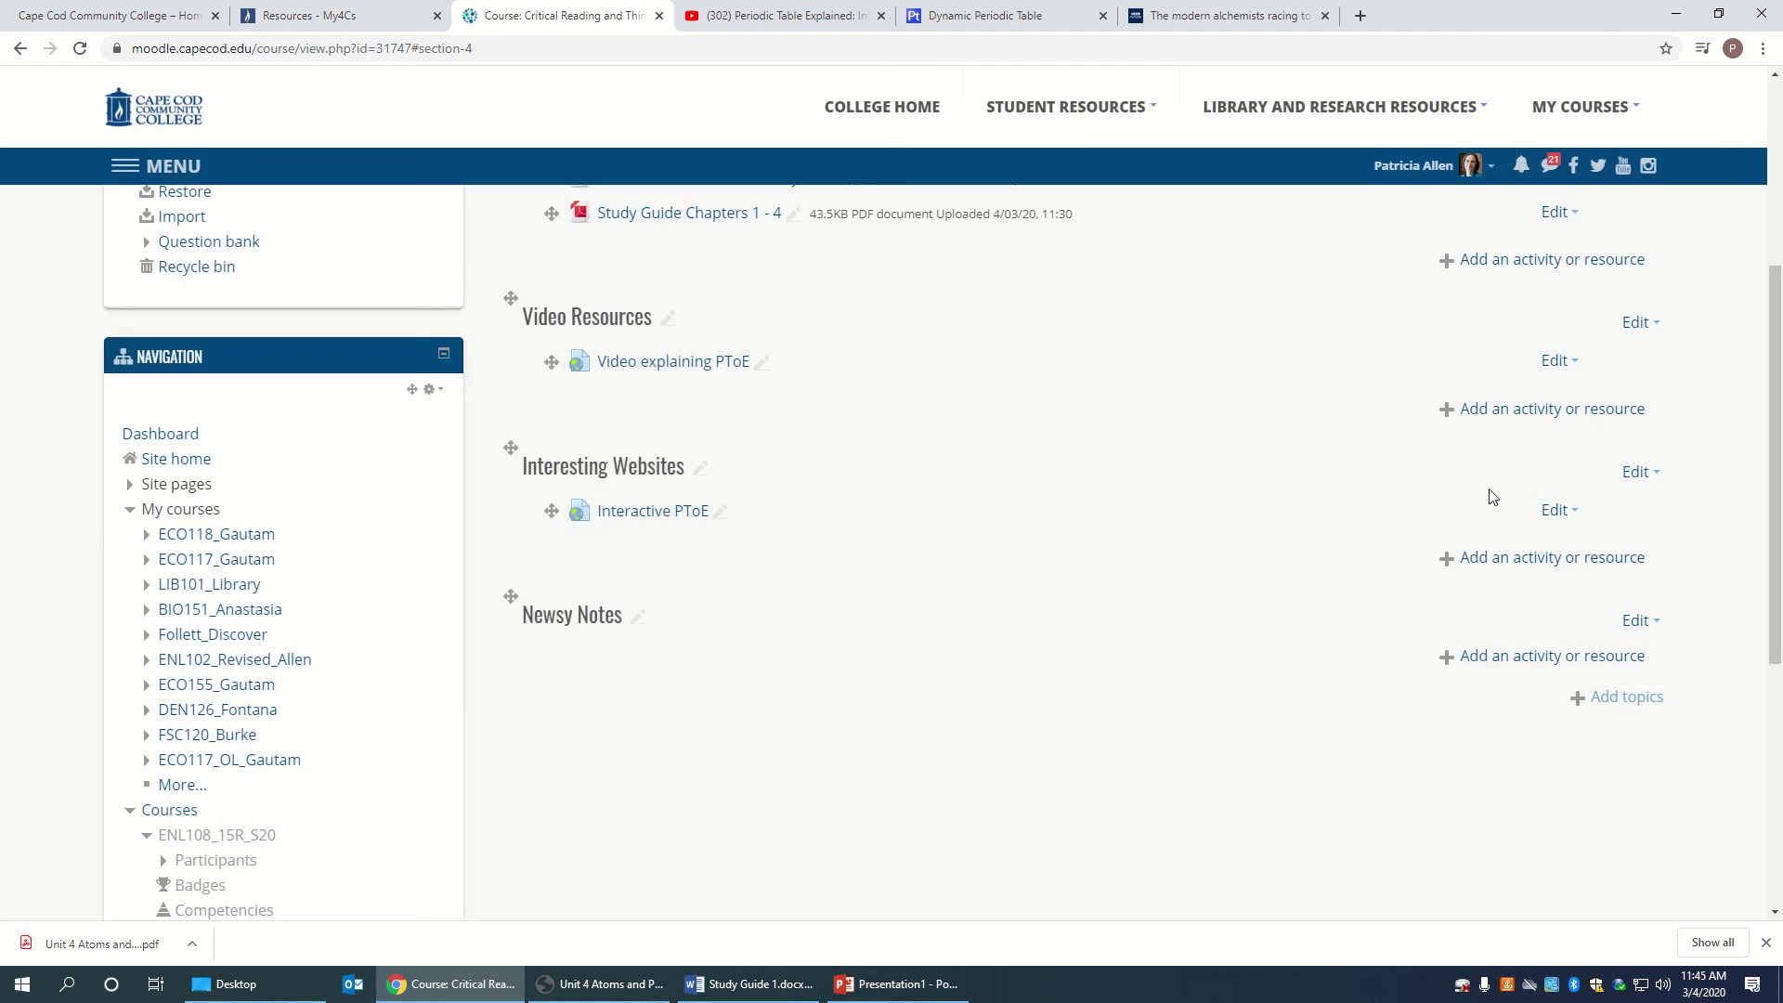
left_click(1546, 658)
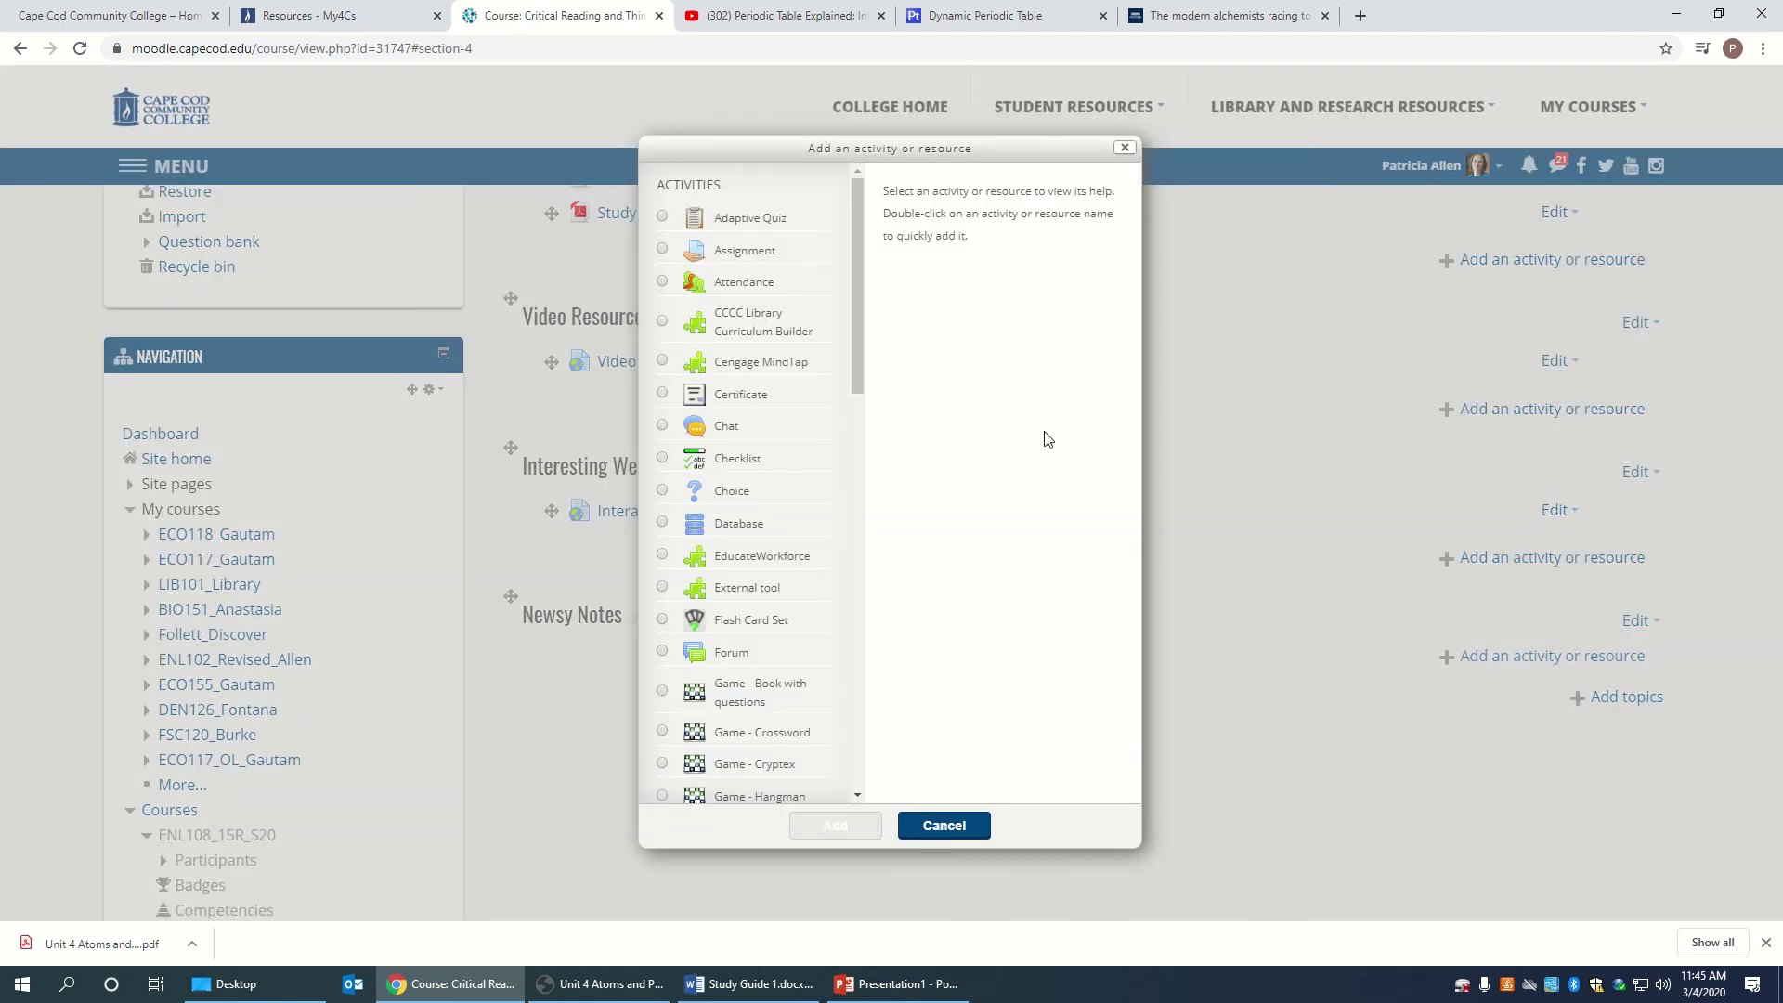
left_click_drag(858, 213, 861, 696)
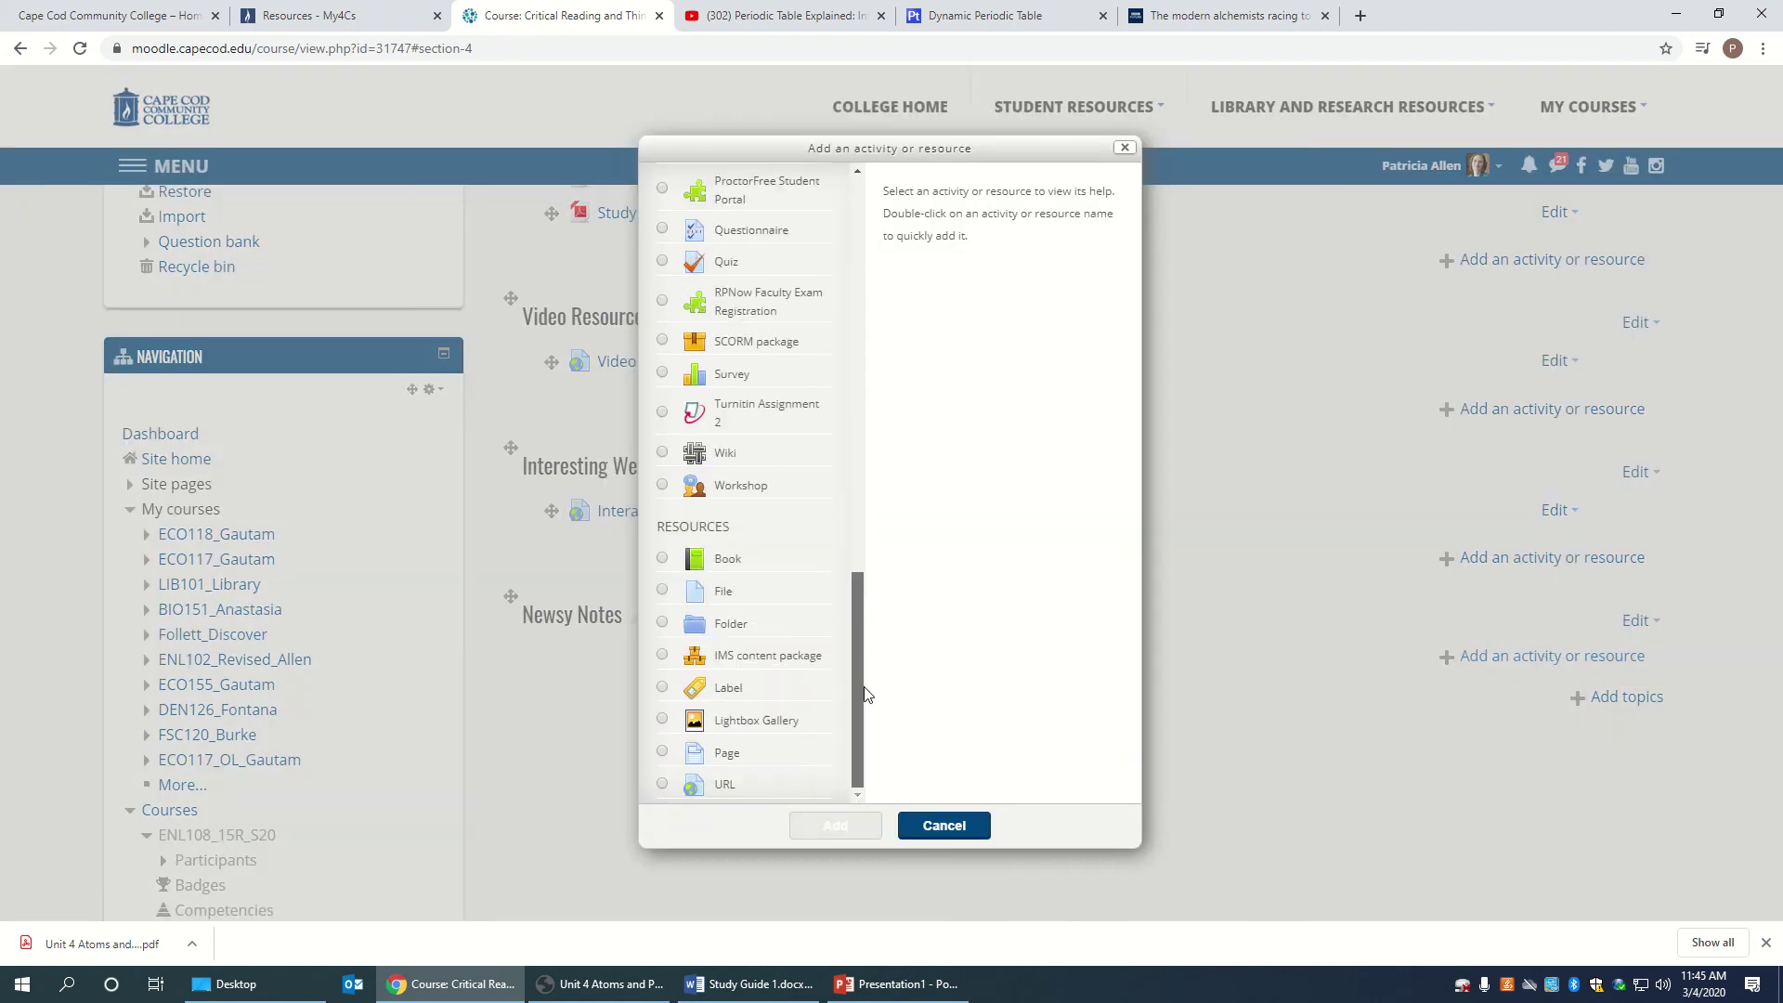
left_click(735, 787)
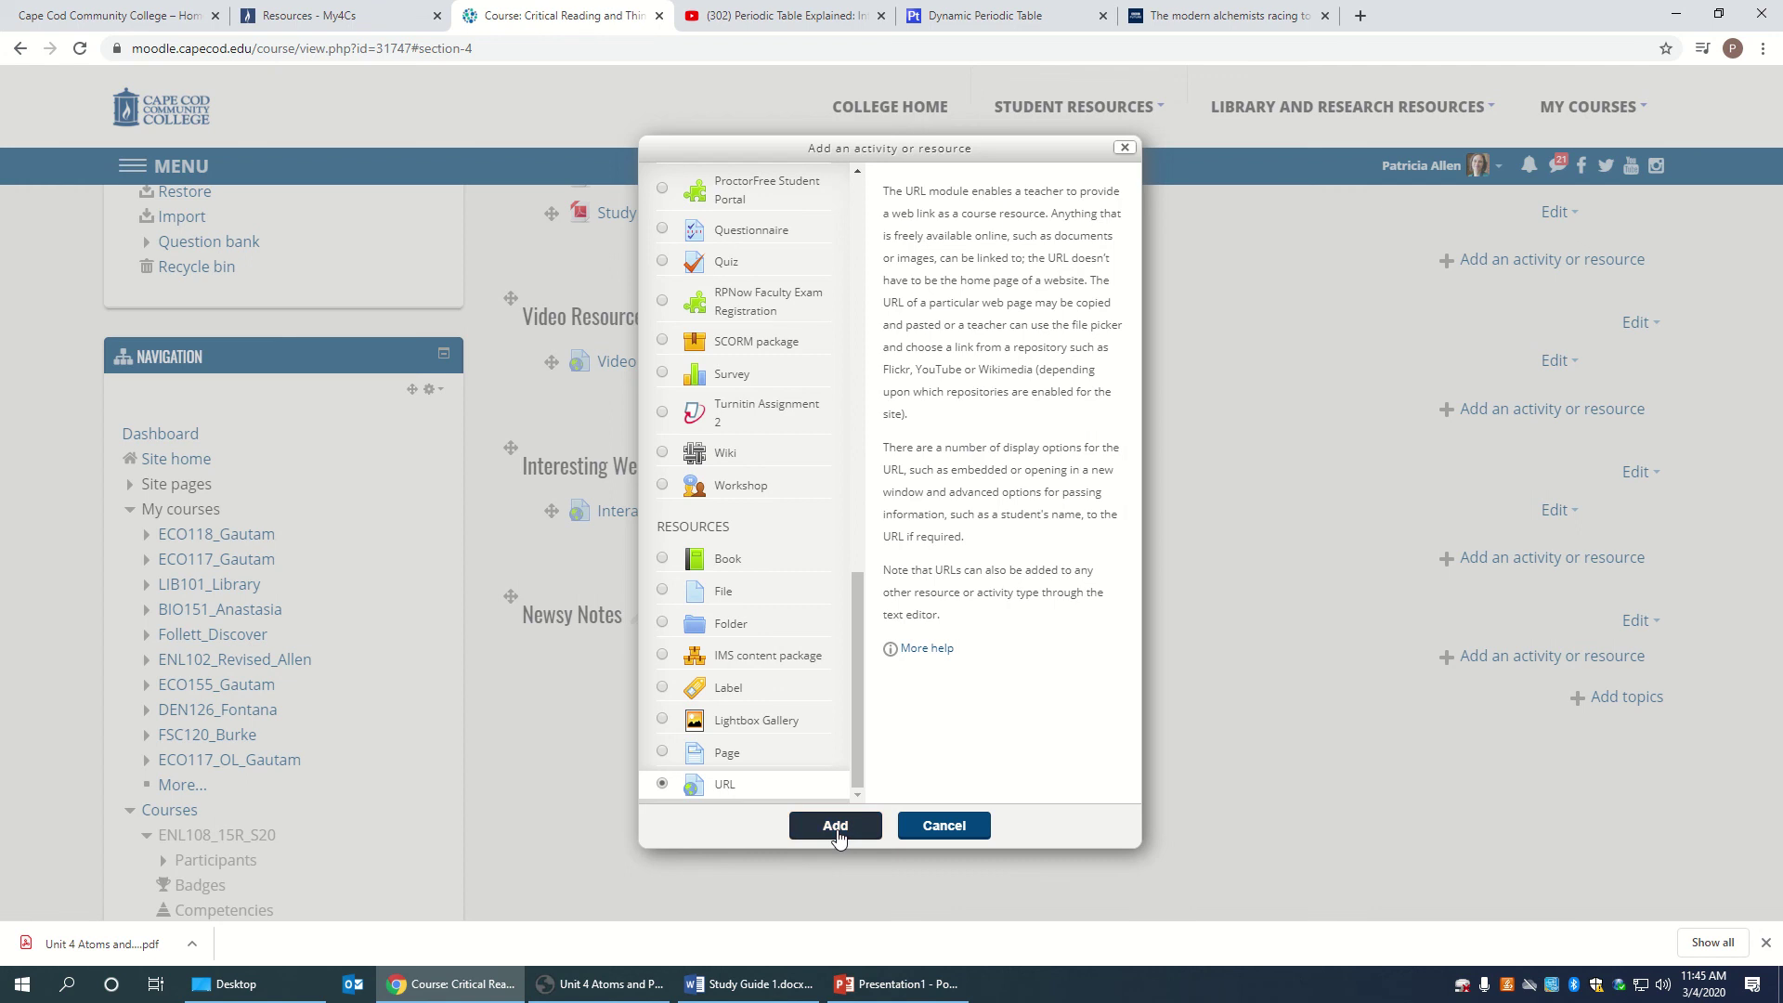
left_click(836, 827)
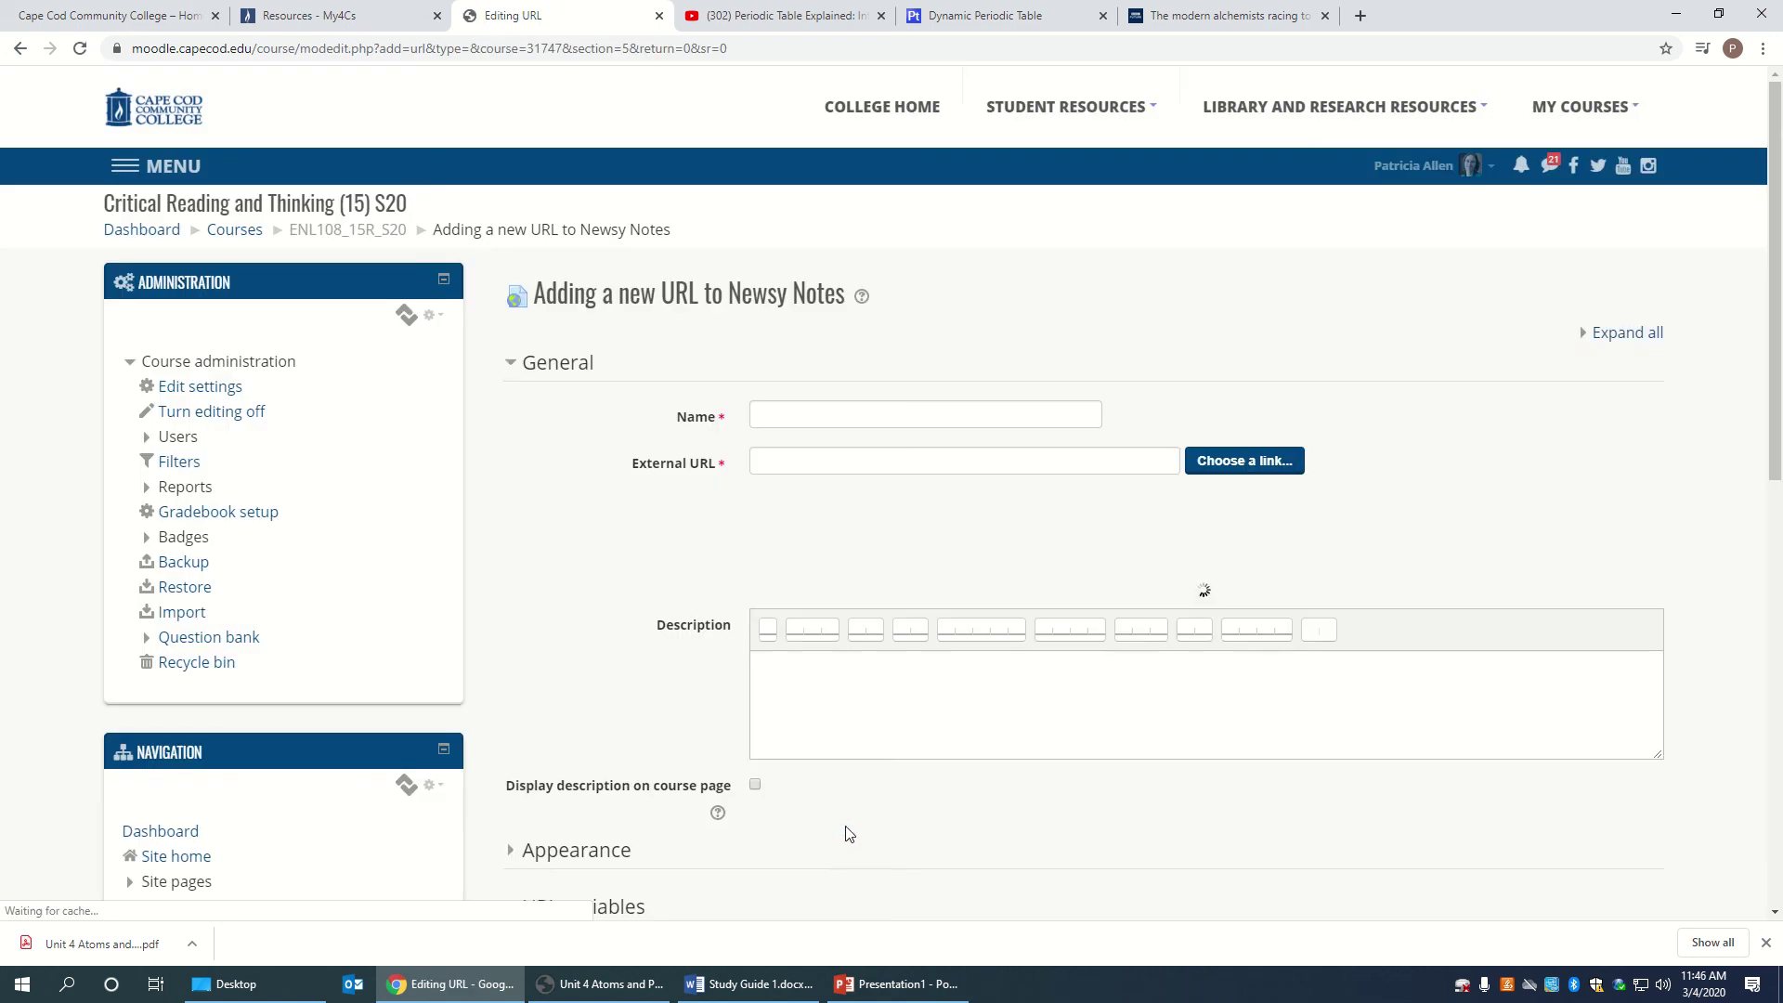
Copy the web address of the BBC article "The modern alchemists racing to create a new element" into the new resource's external URL.
left_click(1201, 18)
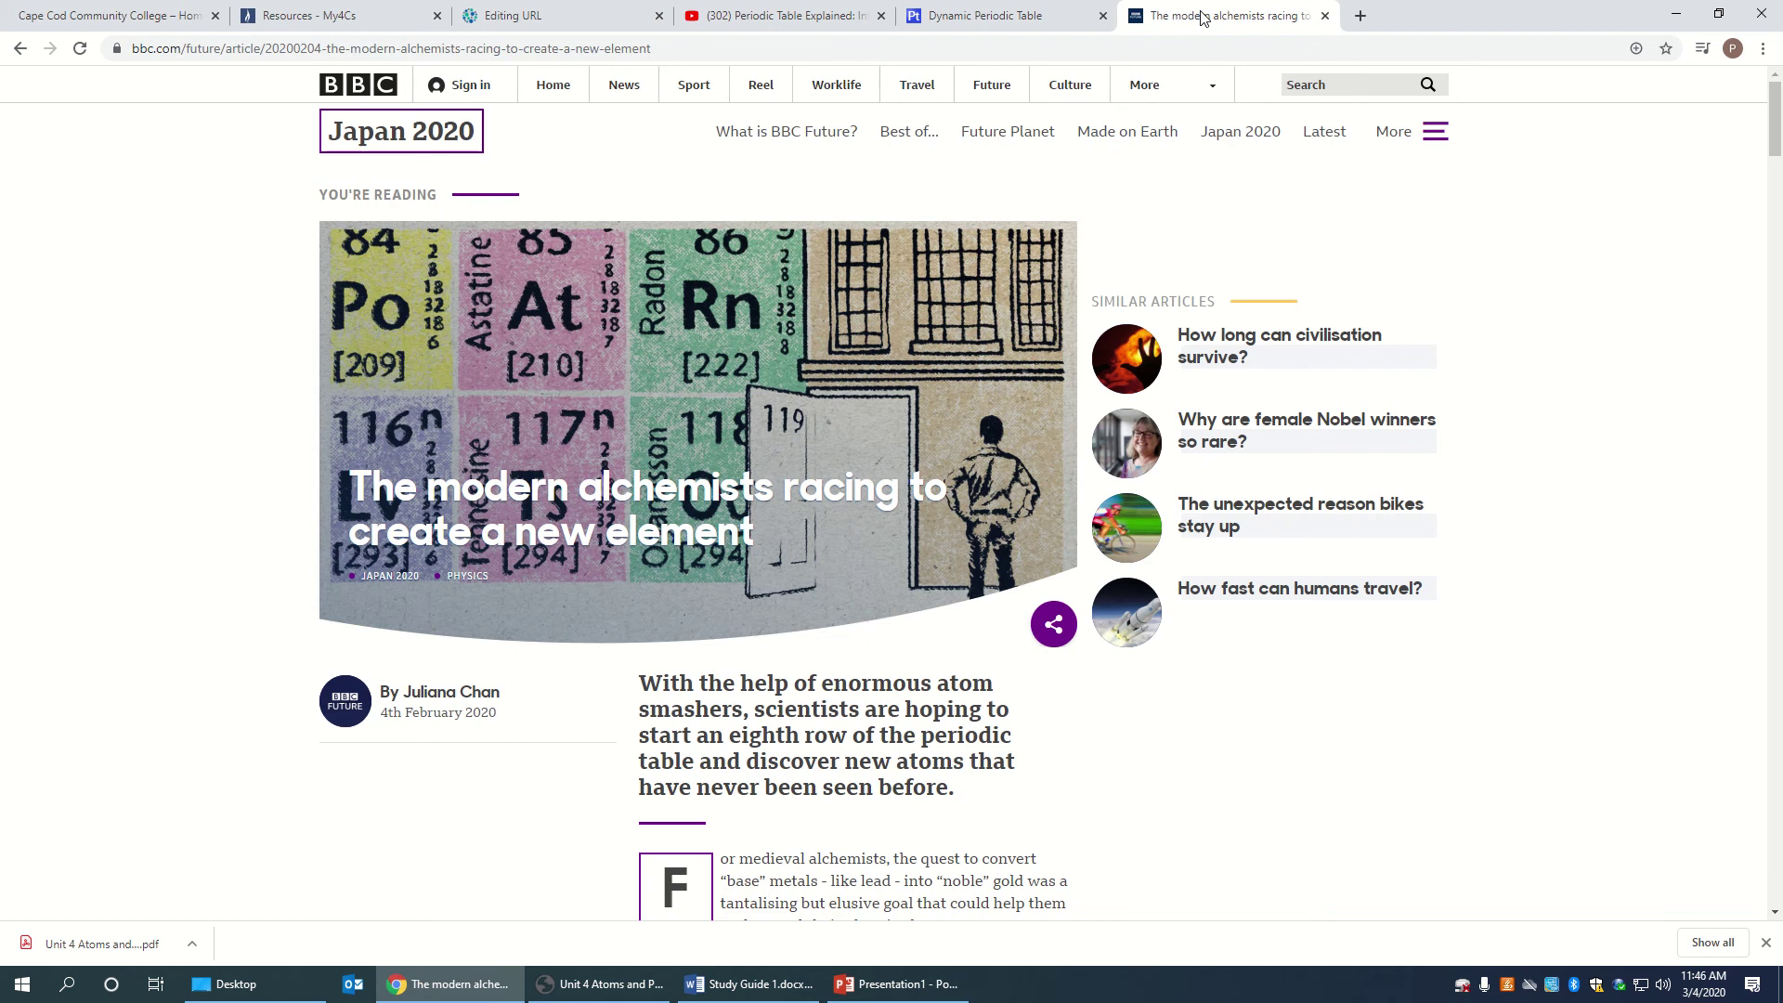
left_click(243, 48)
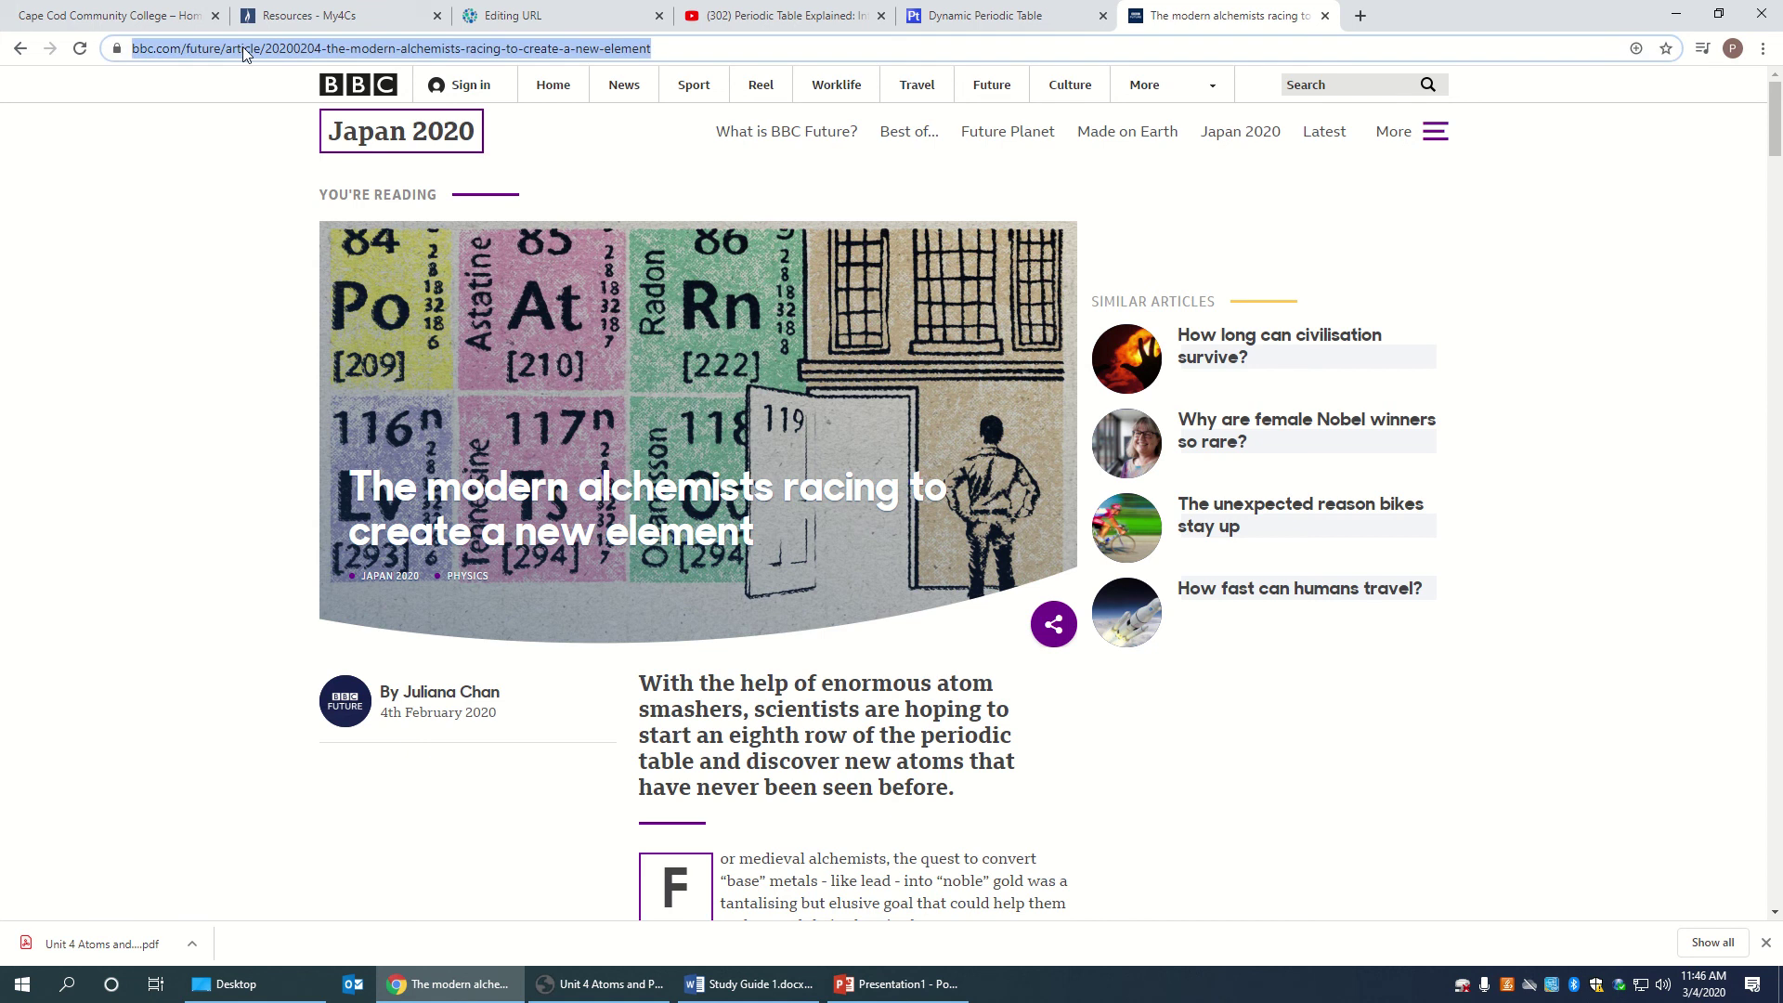
right_click(242, 47)
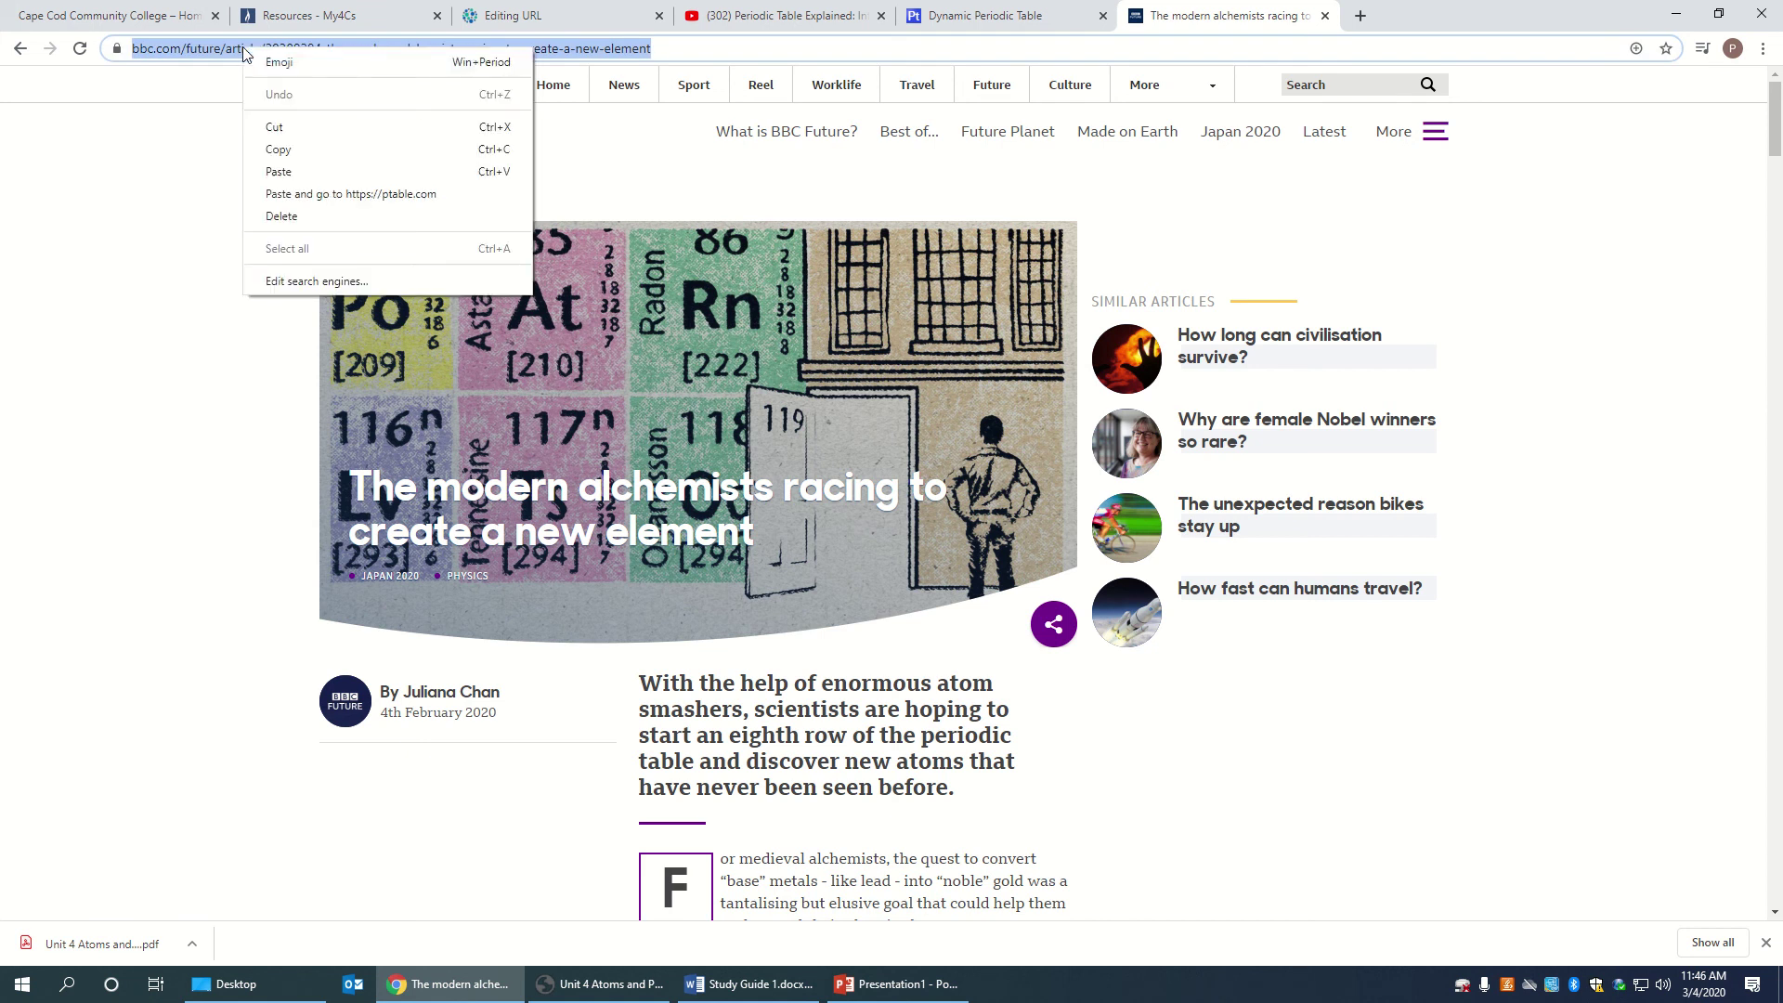
left_click(283, 152)
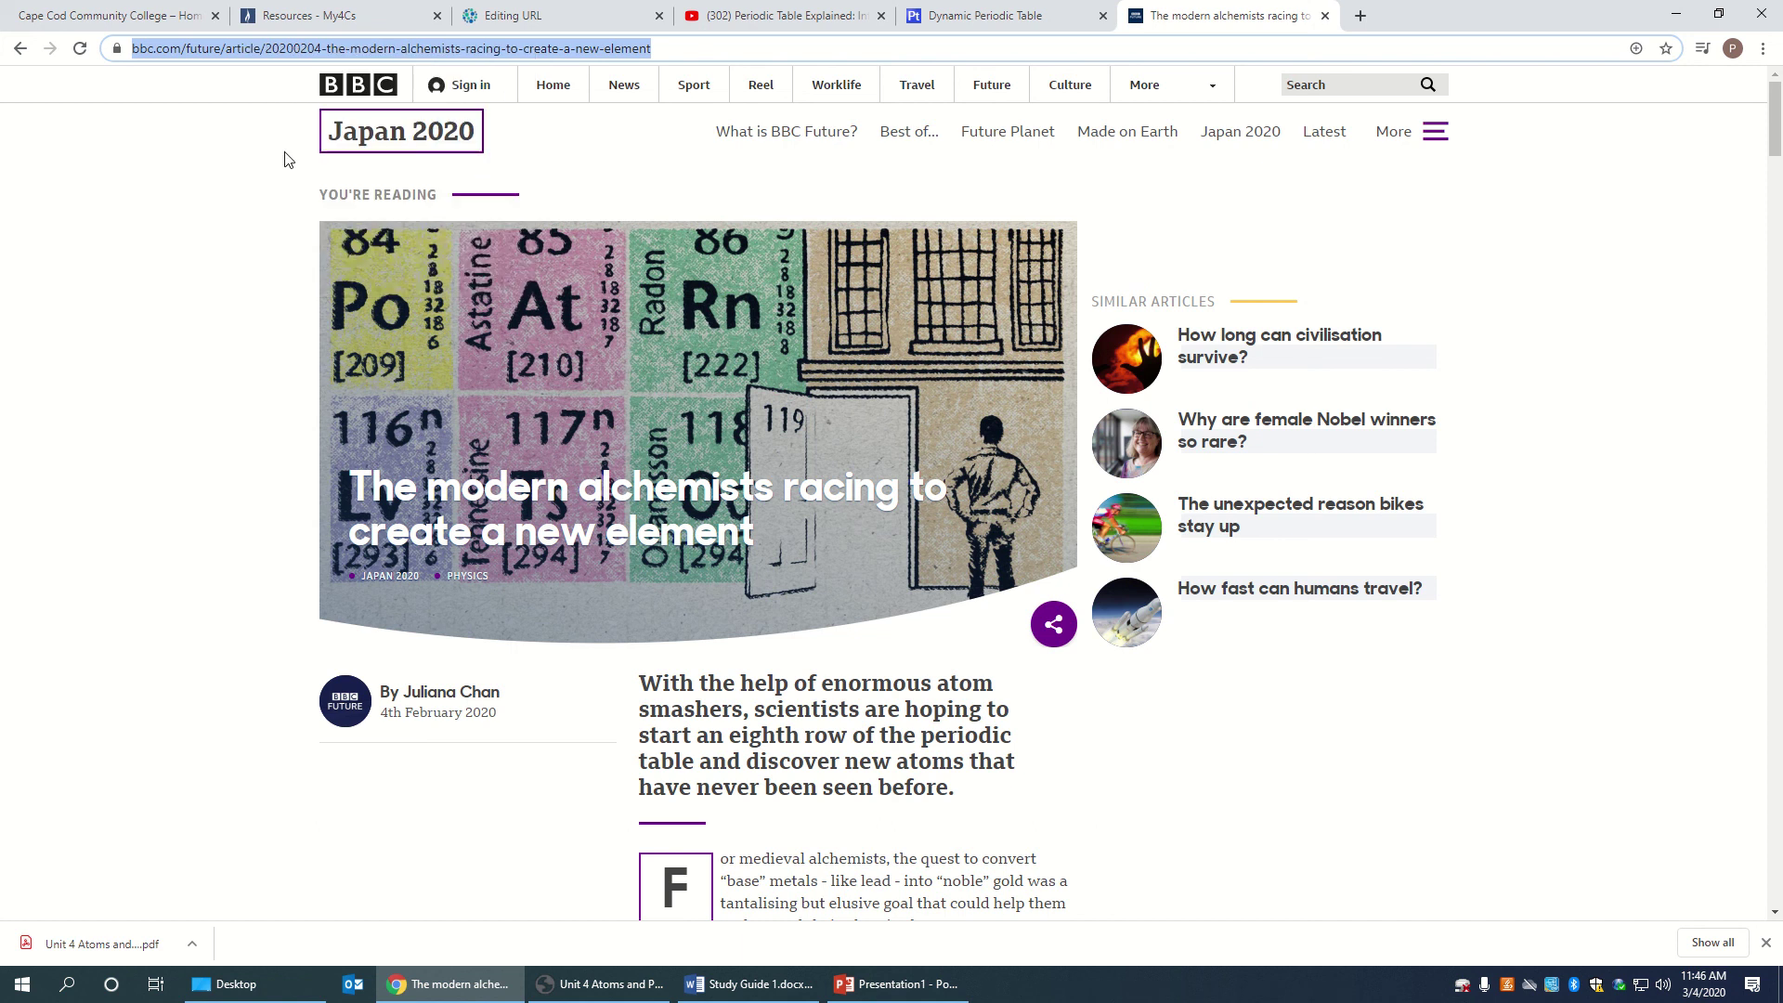
left_click(544, 21)
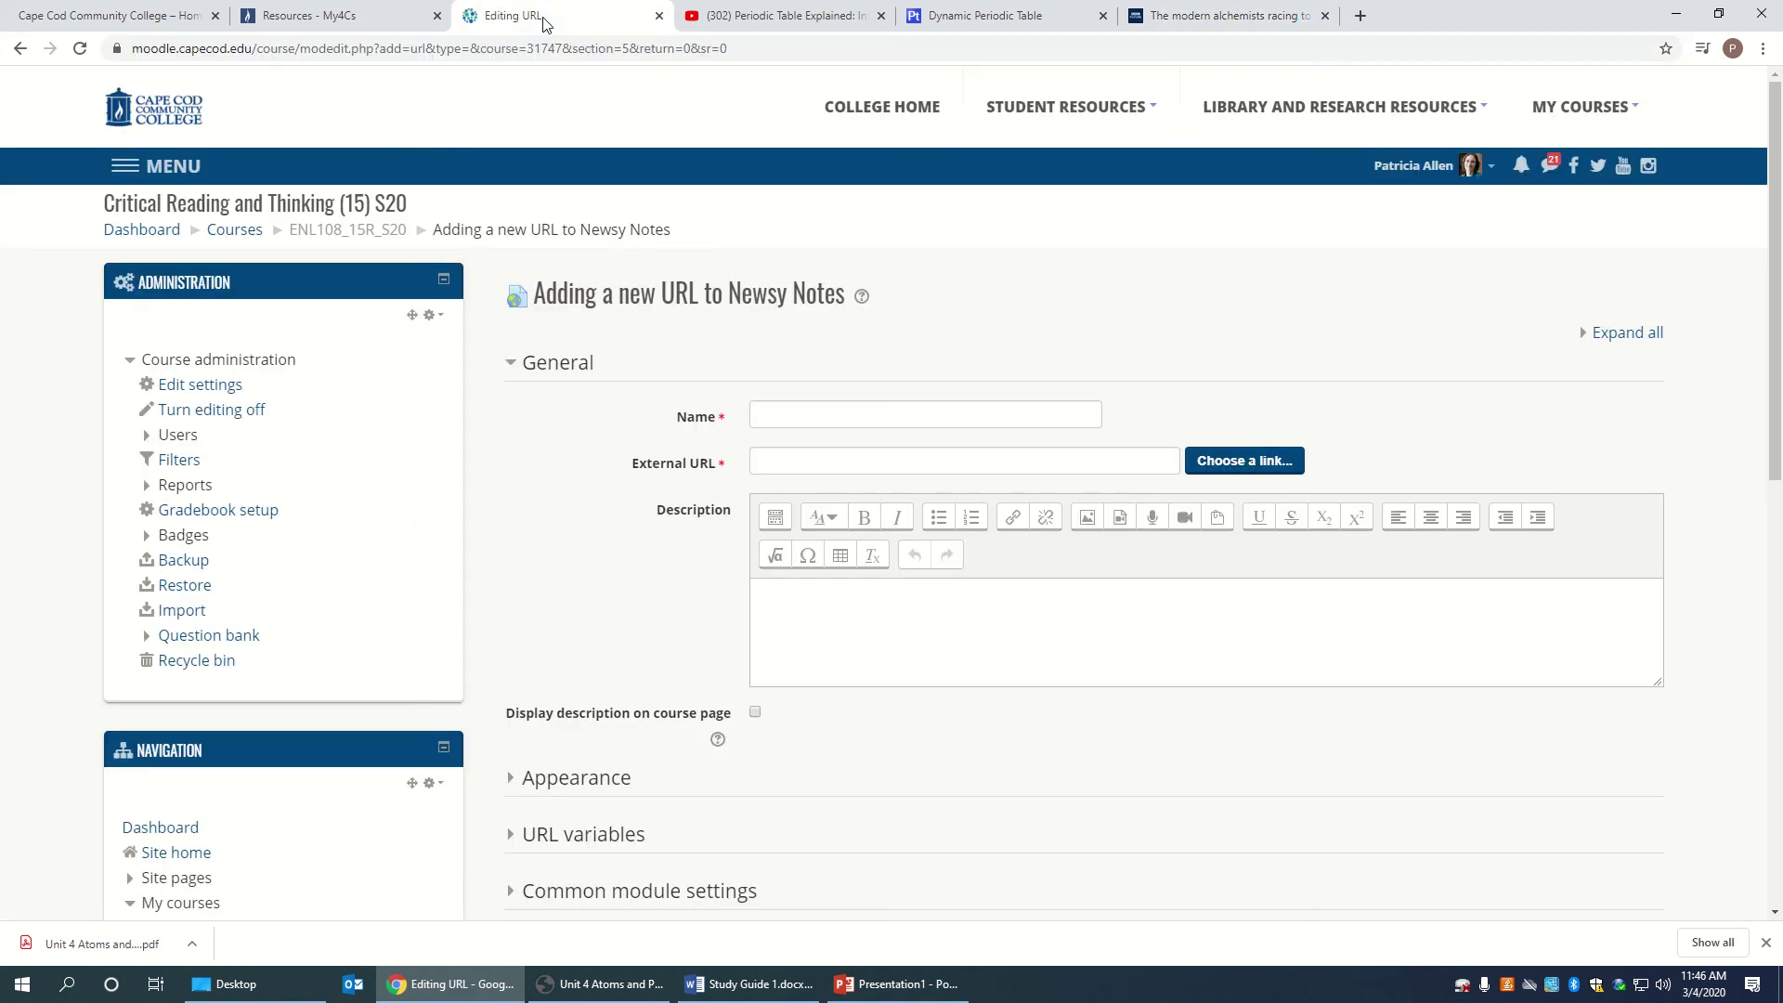
left_click(857, 458)
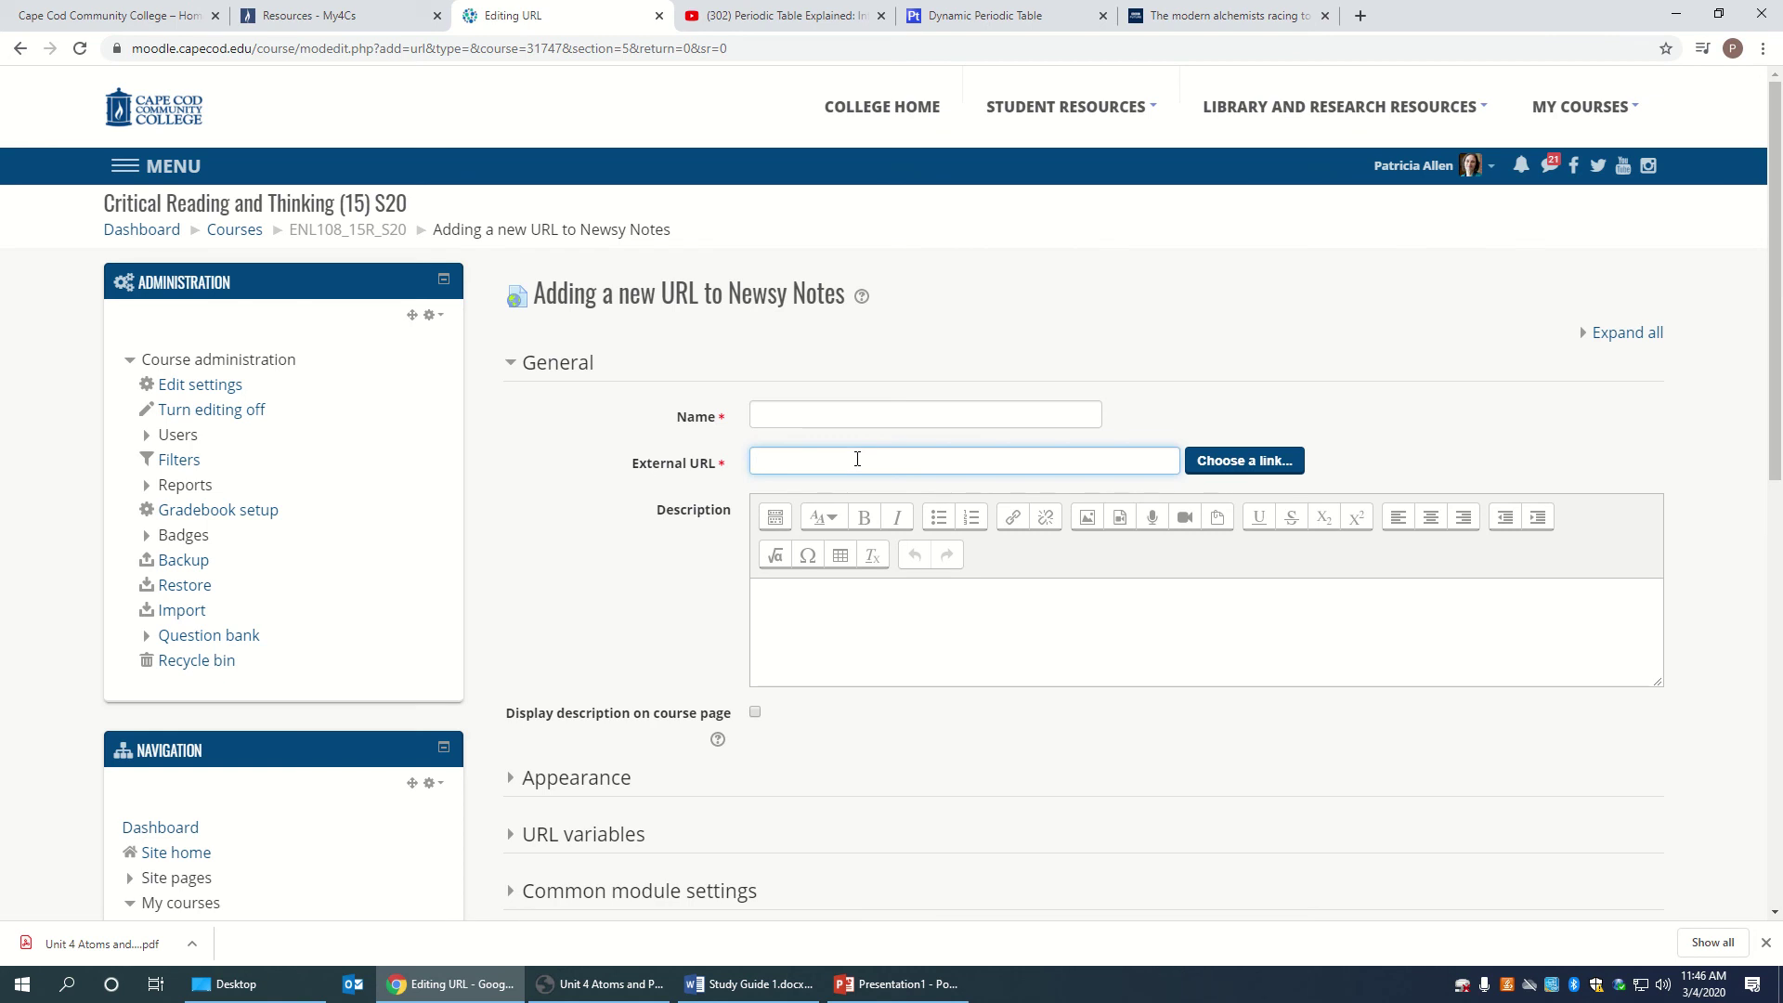
right_click(857, 461)
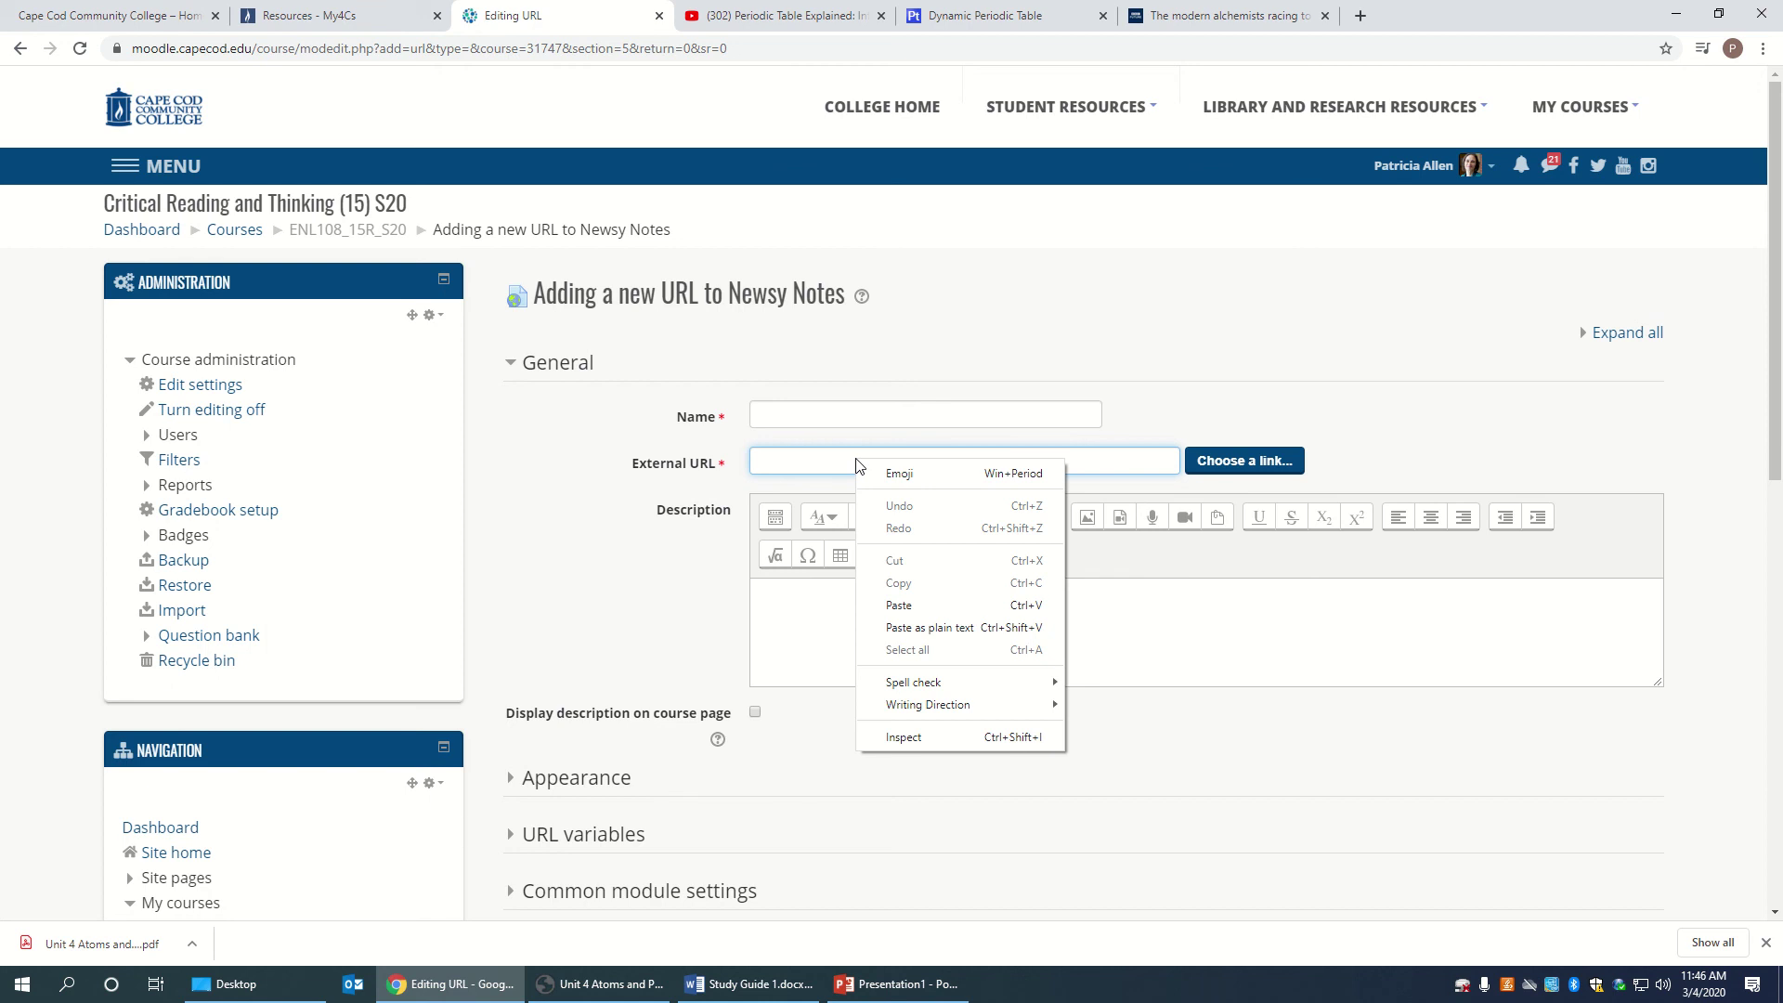
left_click(899, 605)
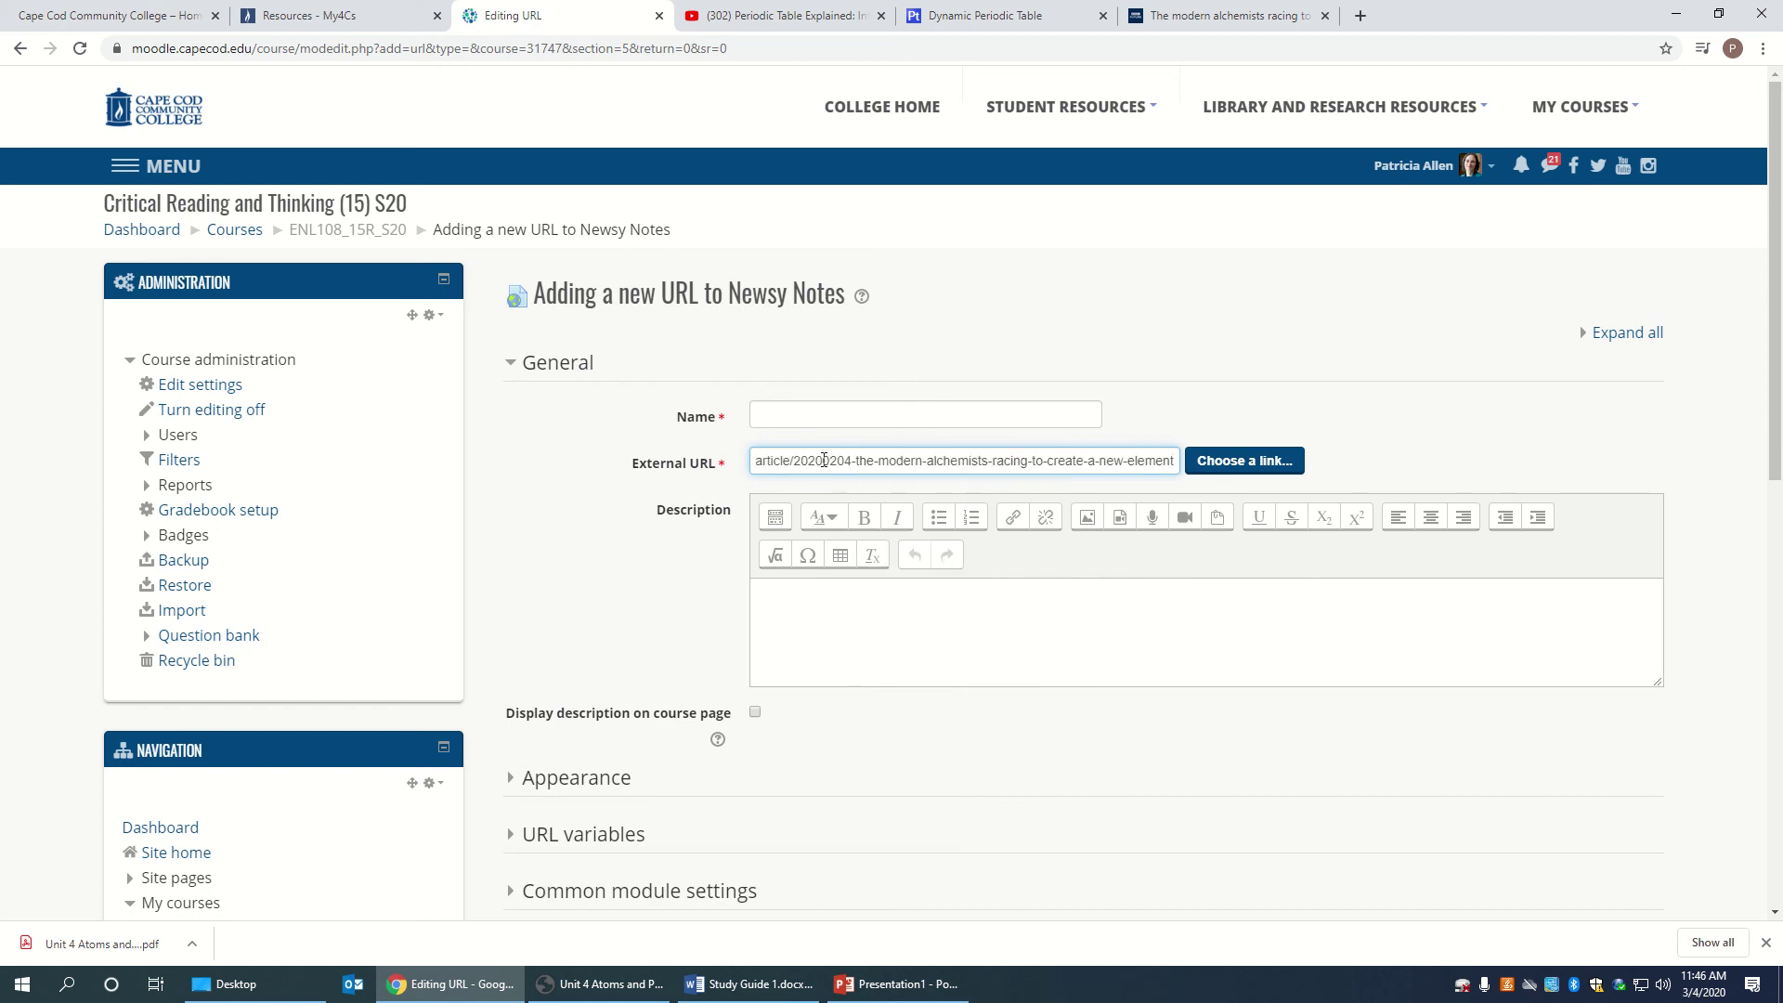
Name the resource "New Element News" and save it back to the course.
left_click(803, 417)
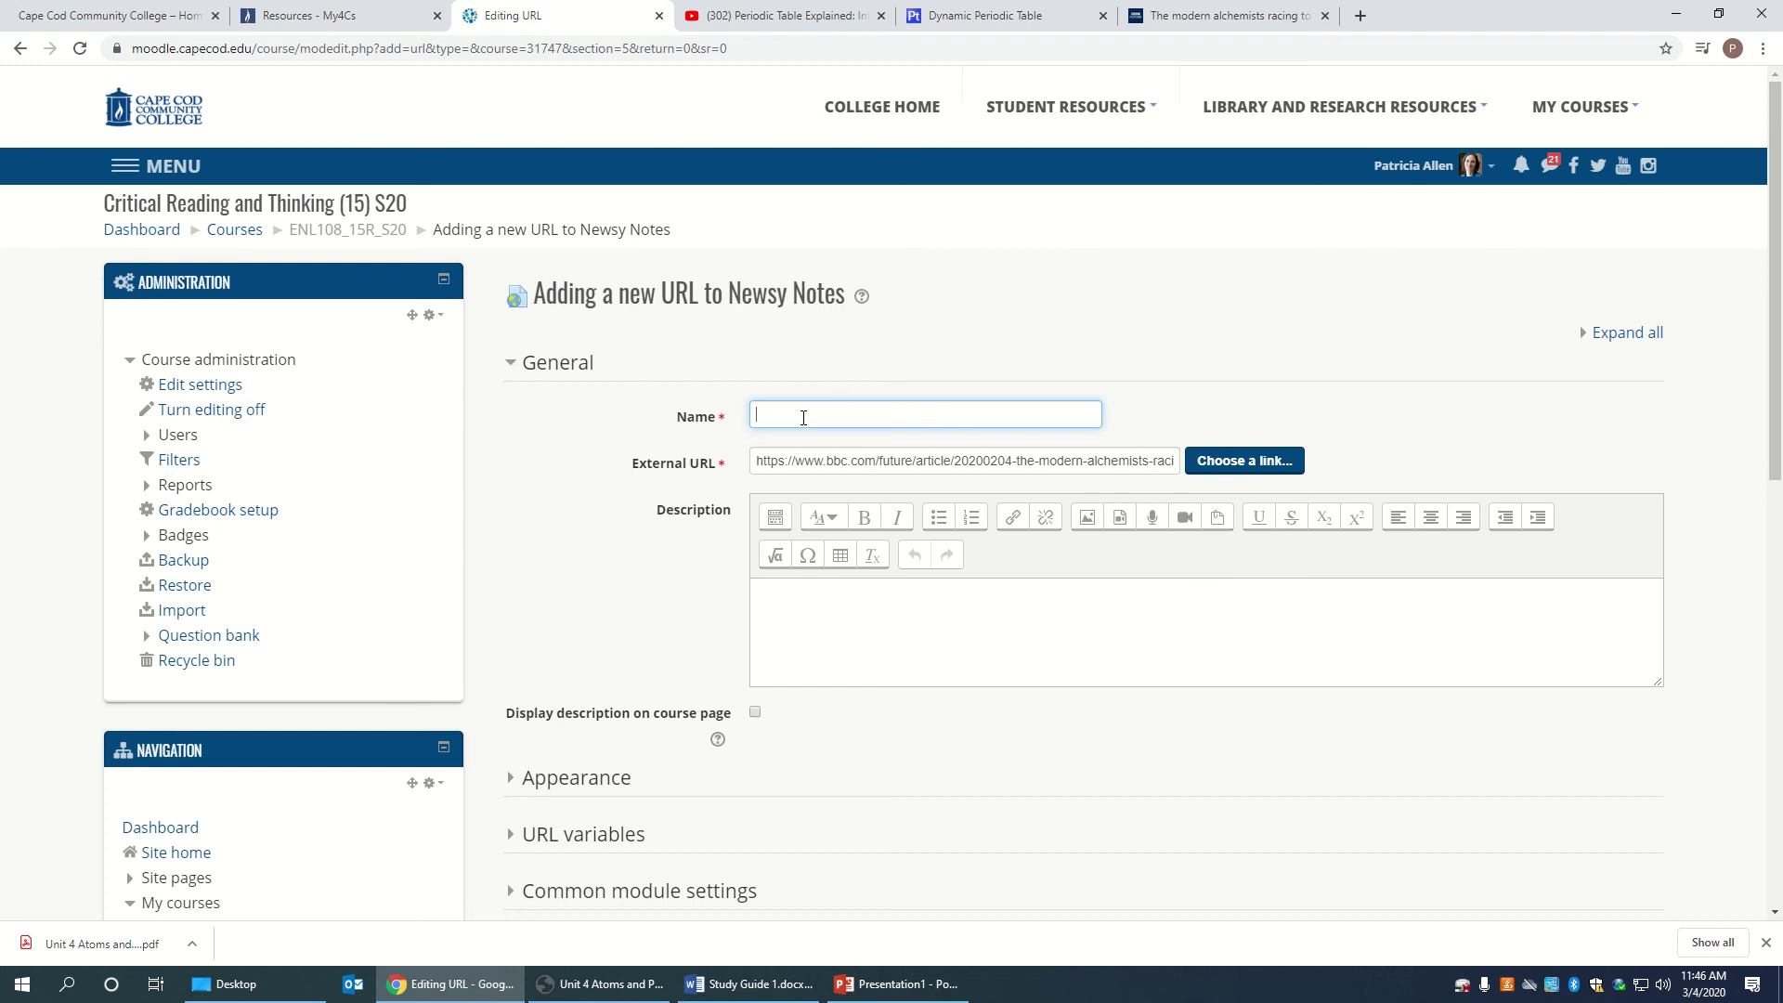
type("Elem")
key("BackSpace")
key("BackSpace")
key("BackSpace")
key("BackSpace")
type("New Element News")
scroll(992, 778, "down", 3)
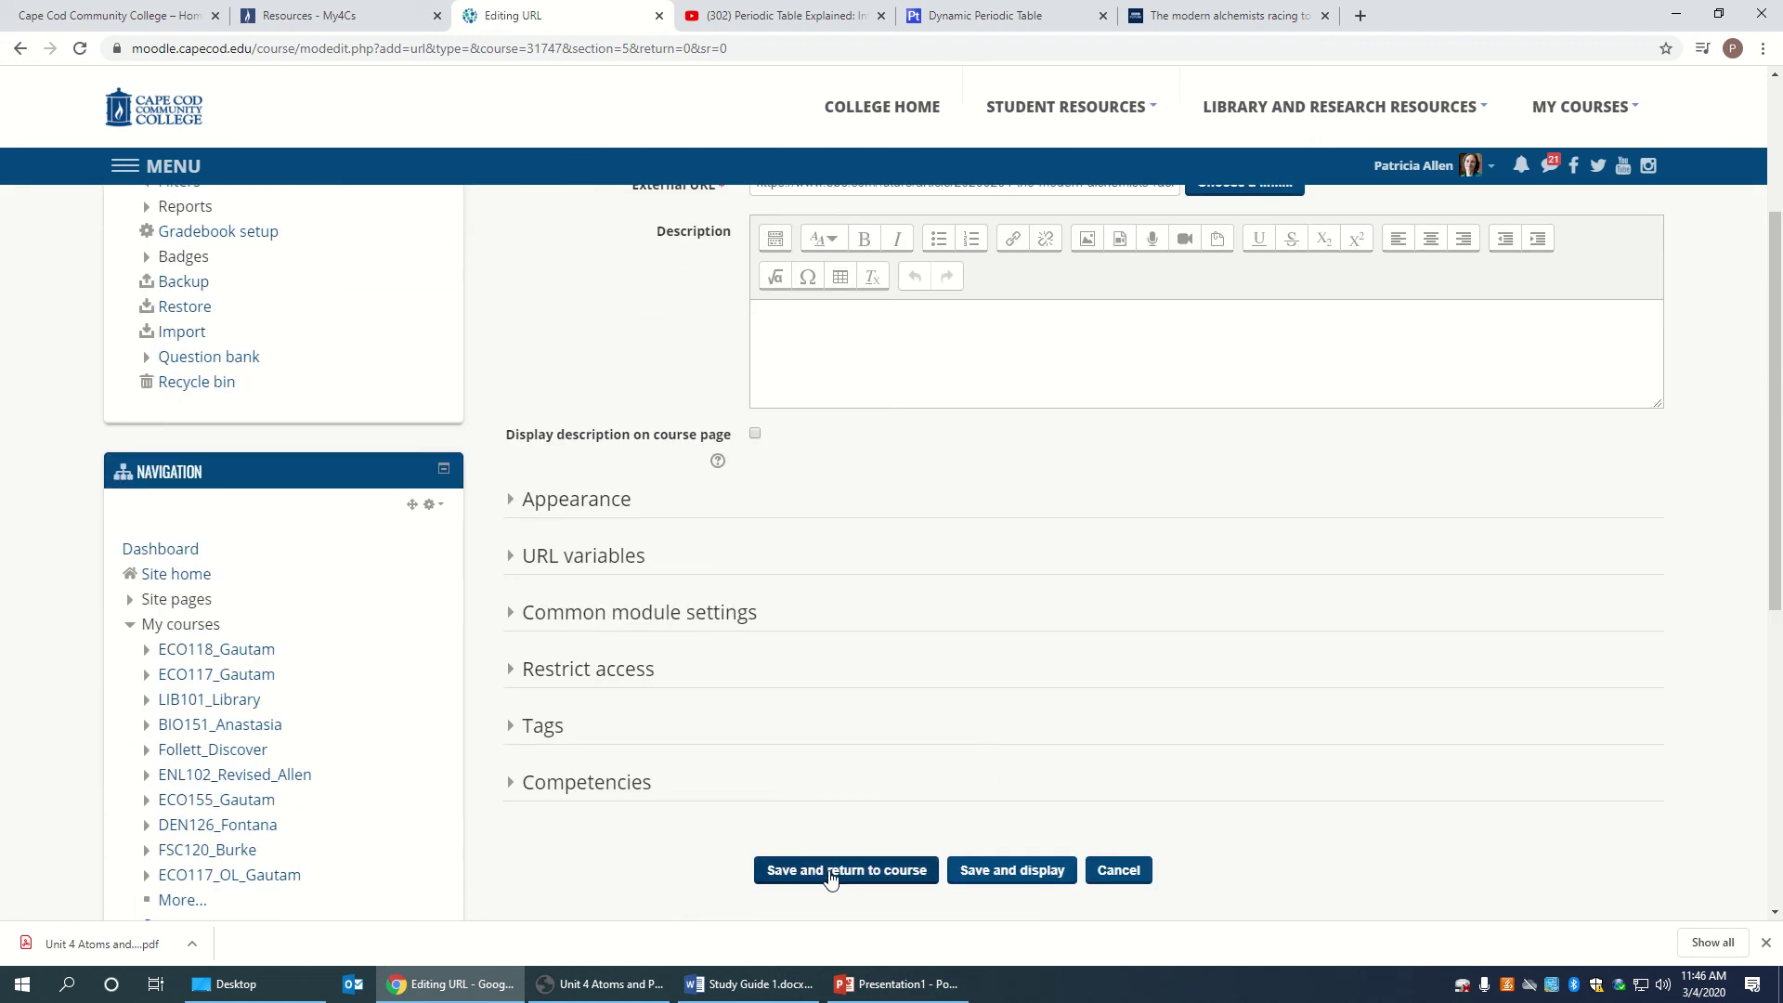
left_click(829, 878)
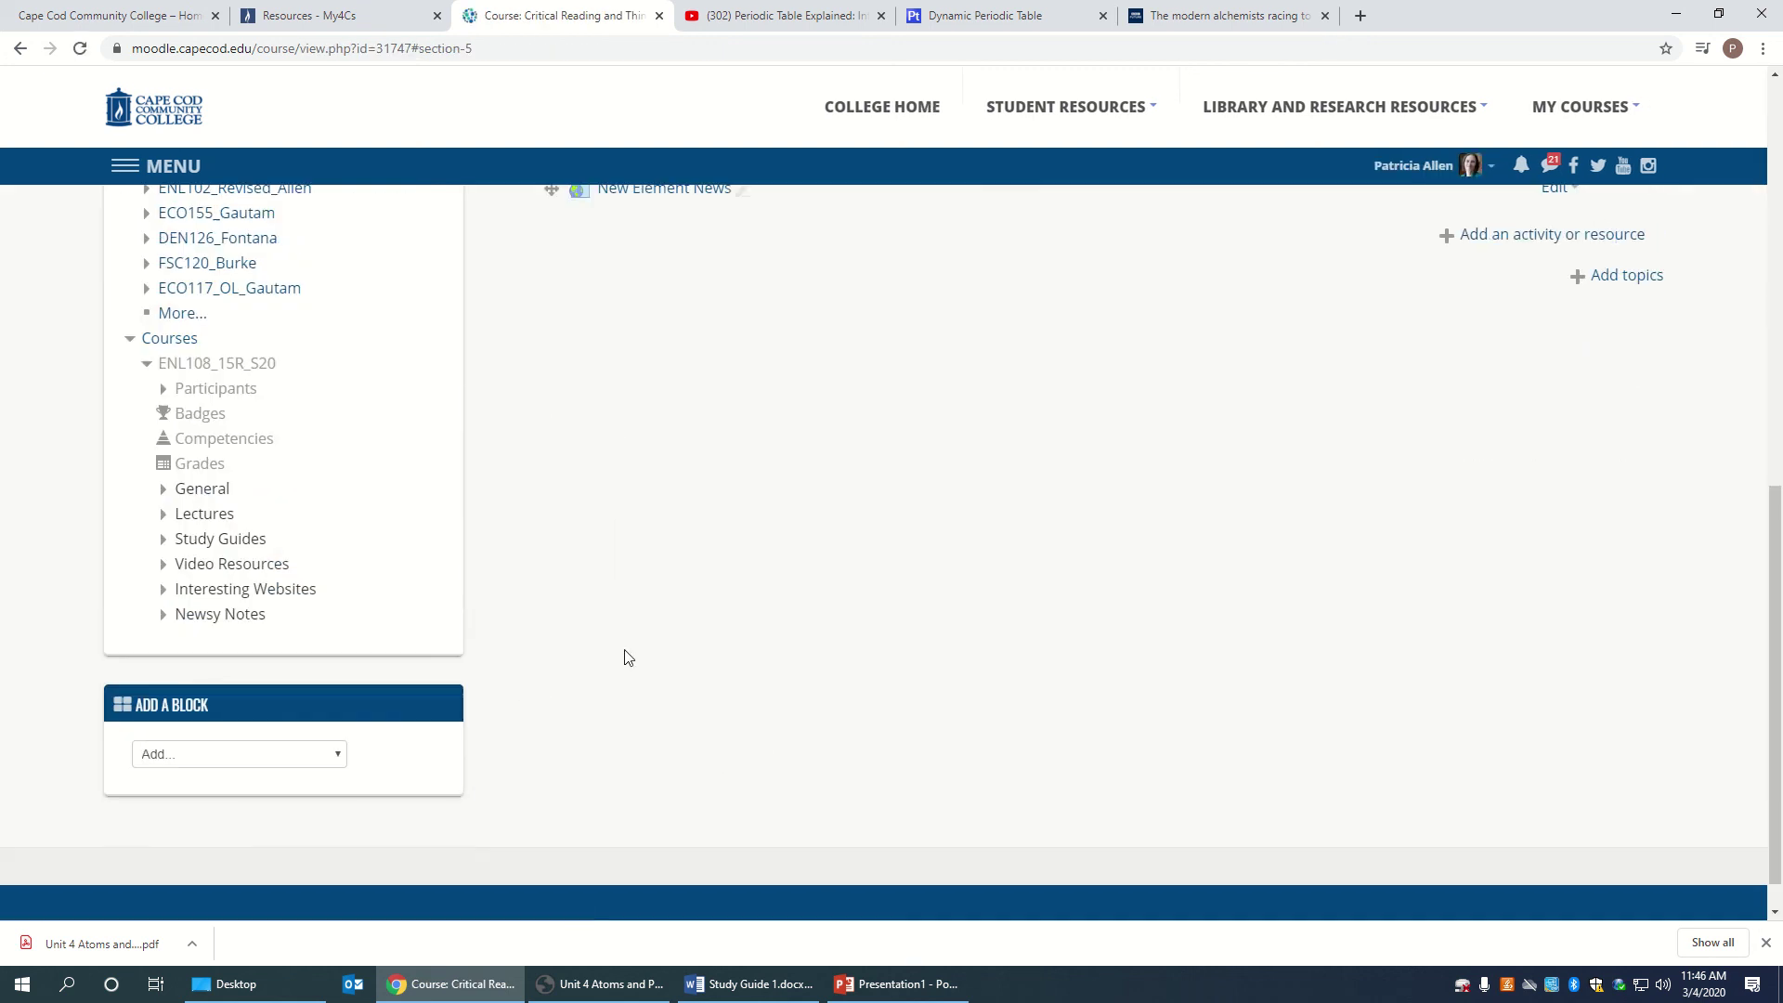
Test the "New Element News" link by opening the article, close it, and review the course's sections.
scroll(627, 657, "up", 3)
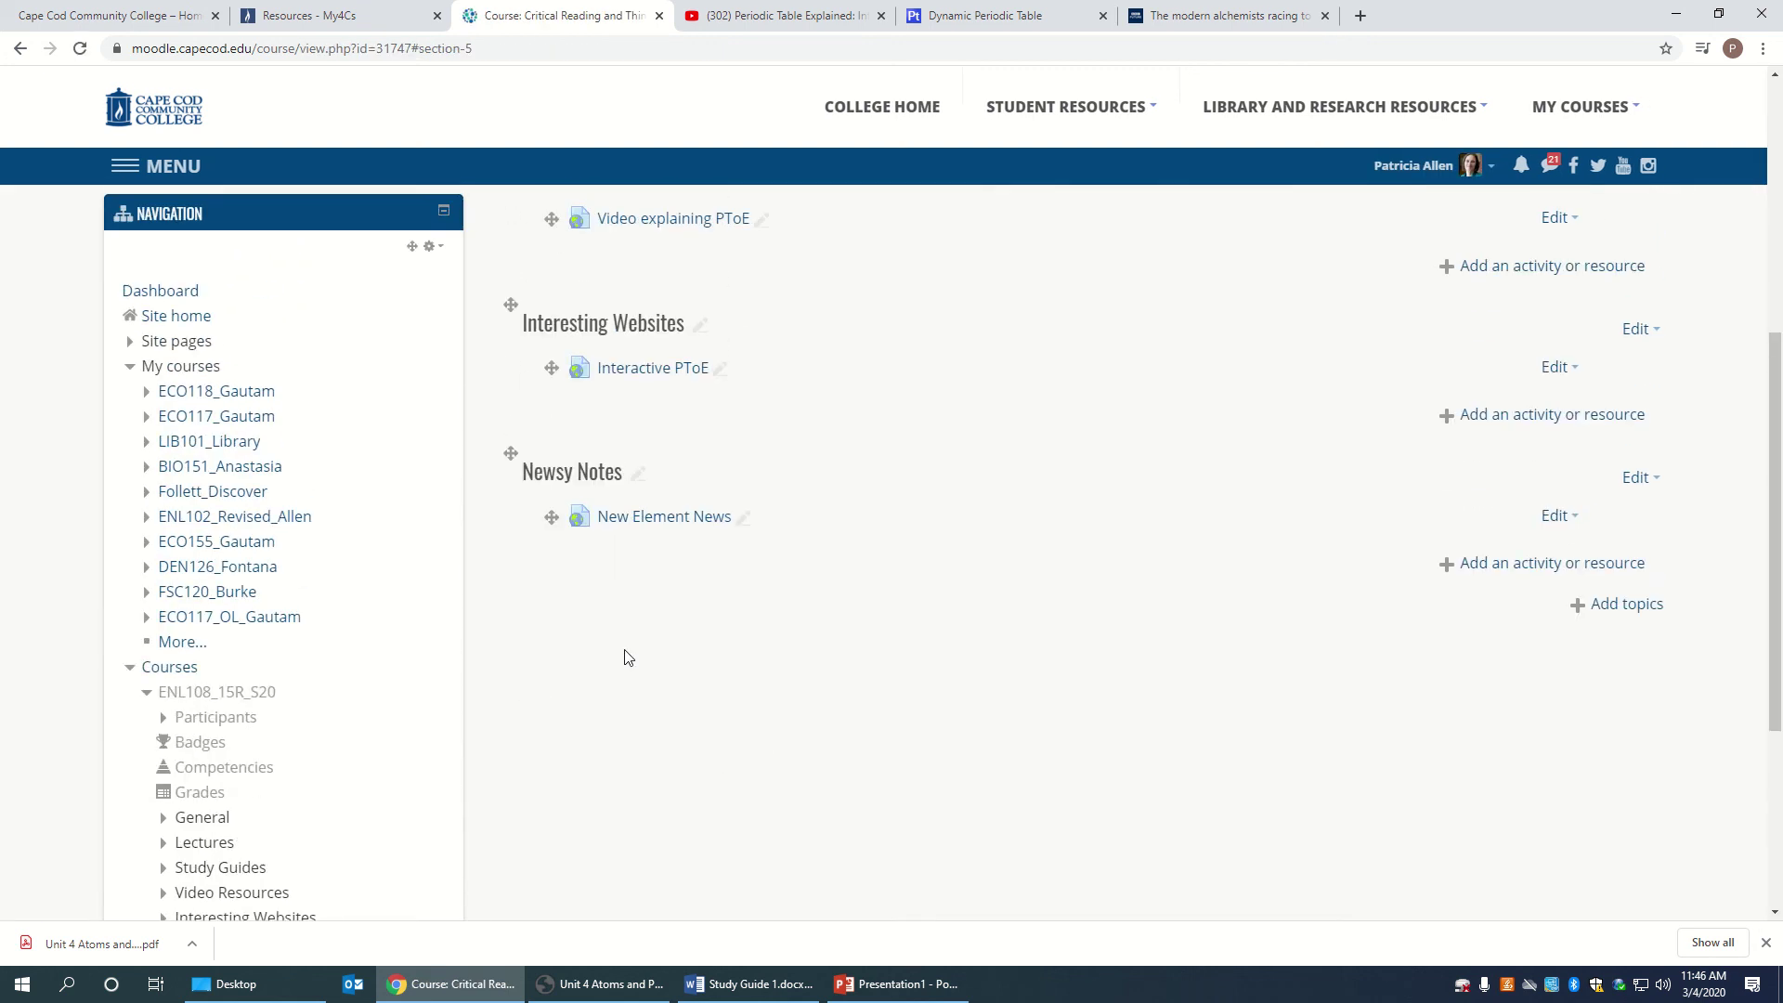
left_click(636, 518)
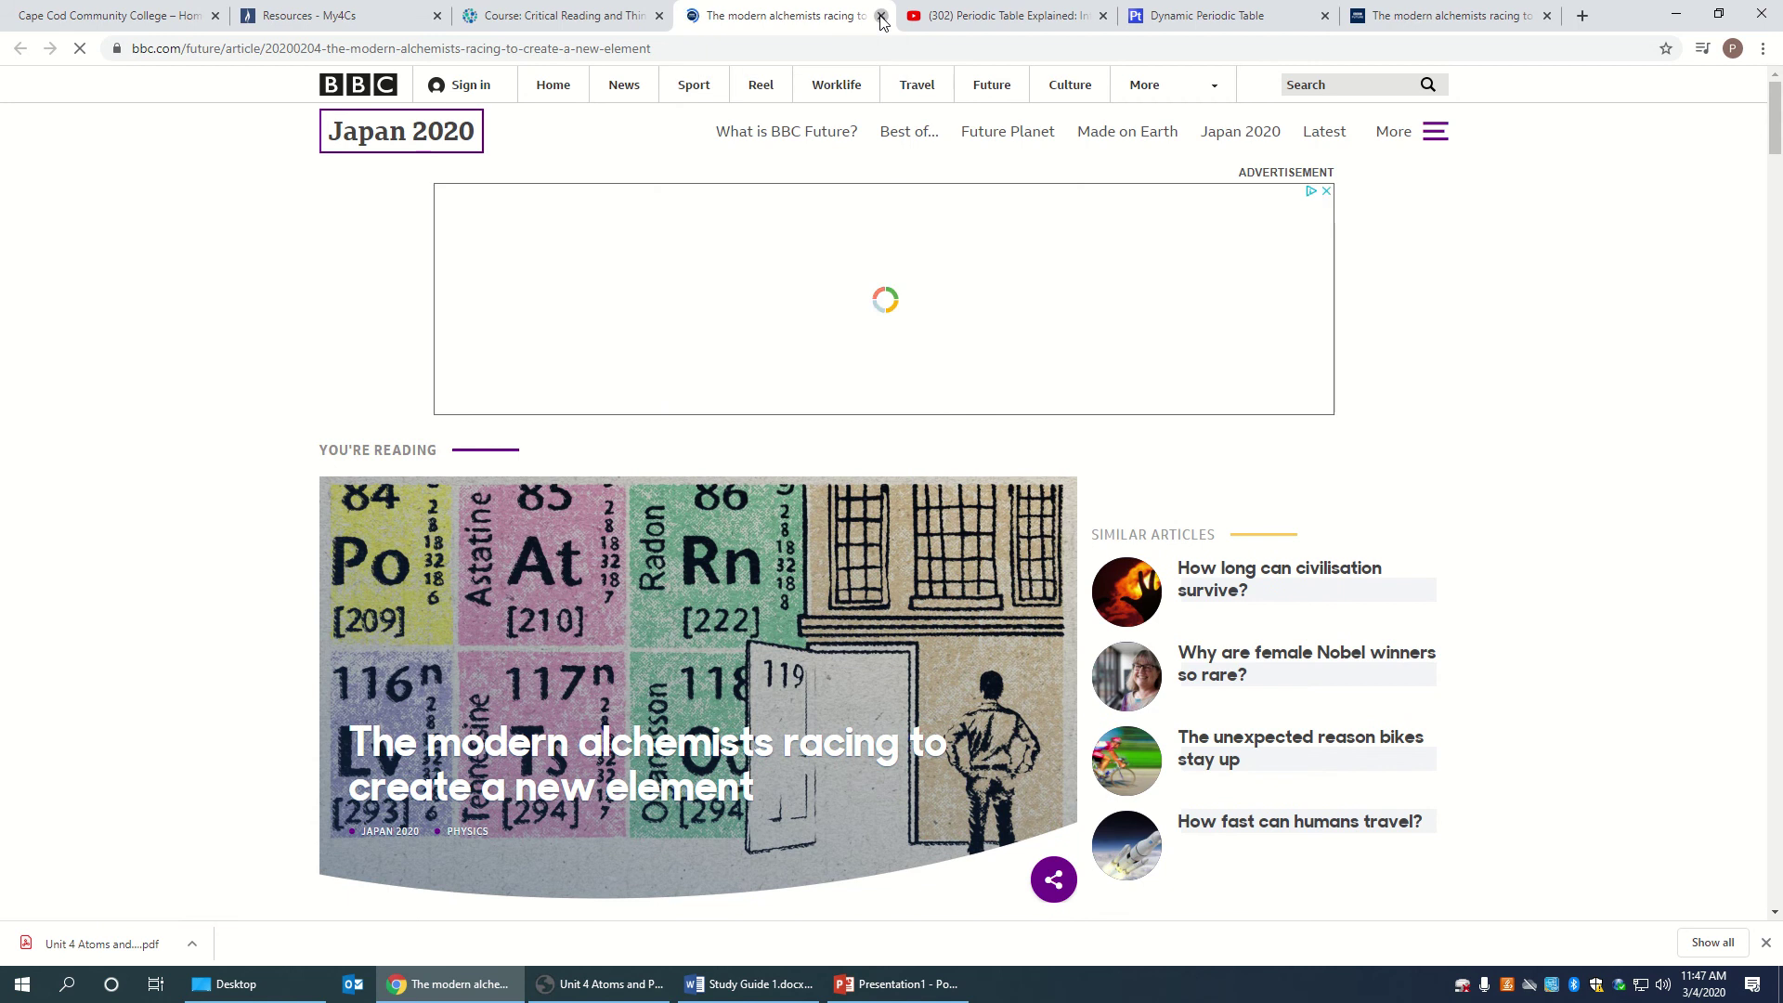
left_click(881, 16)
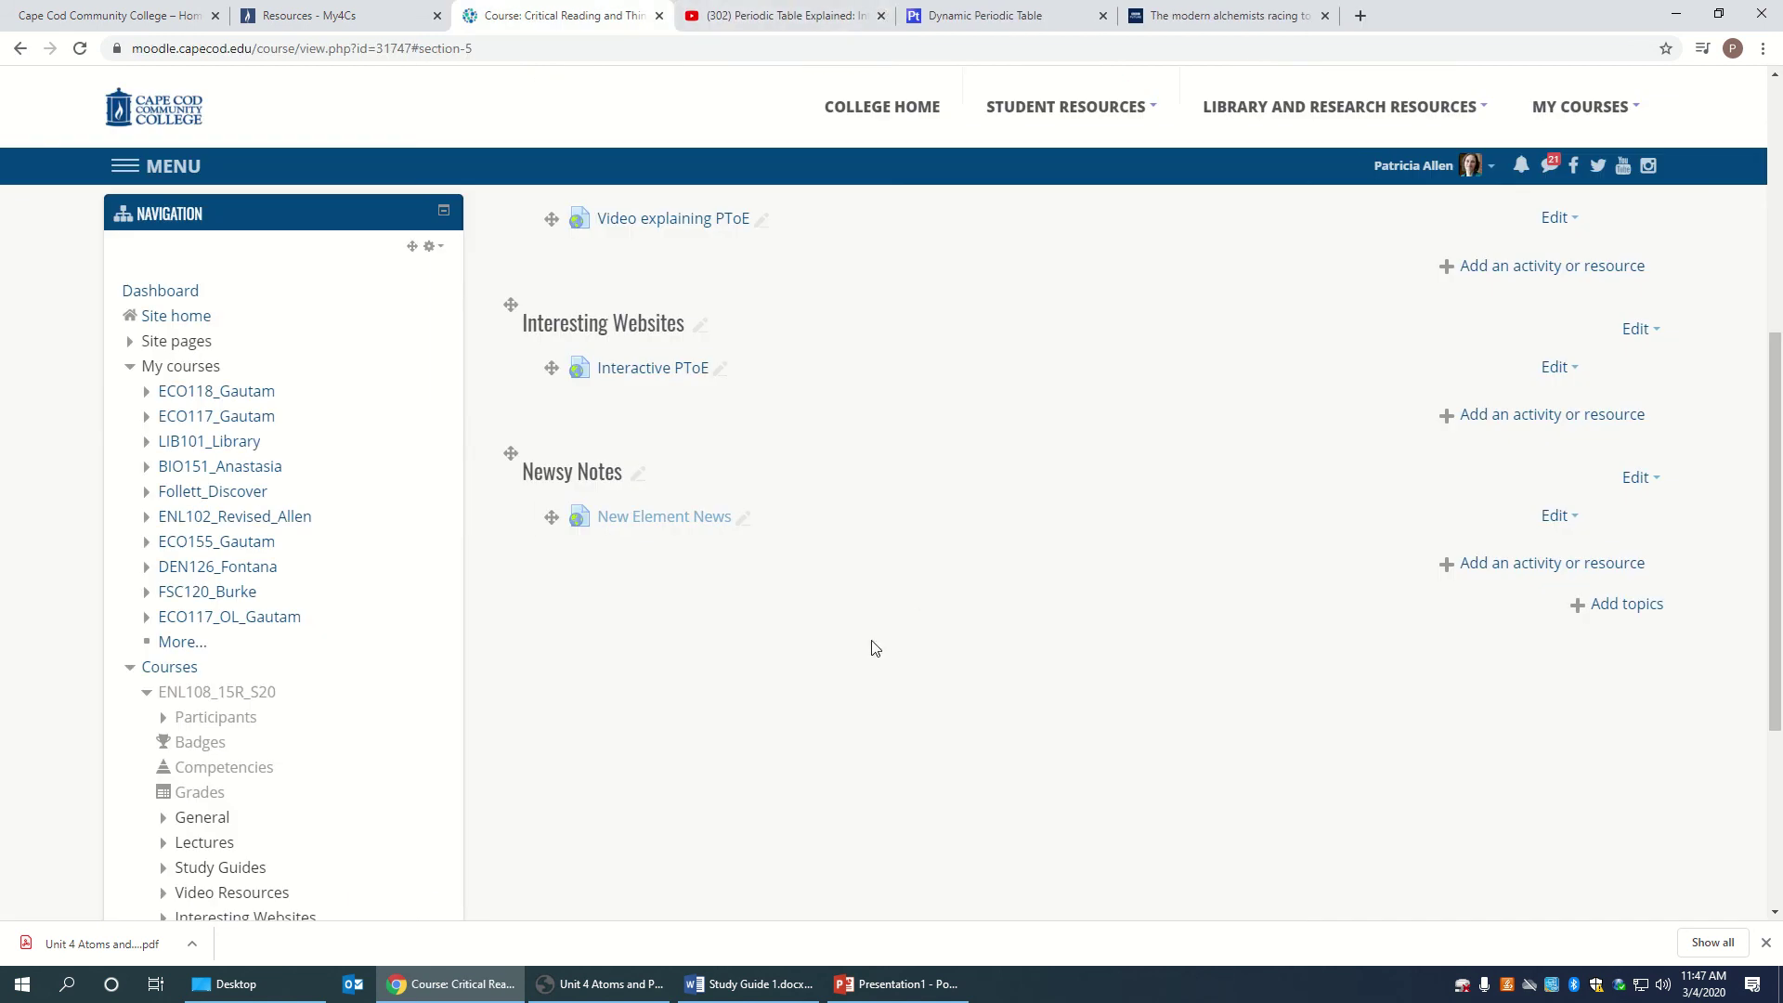
scroll(838, 668, "up", 2)
scroll(838, 668, "up", 1)
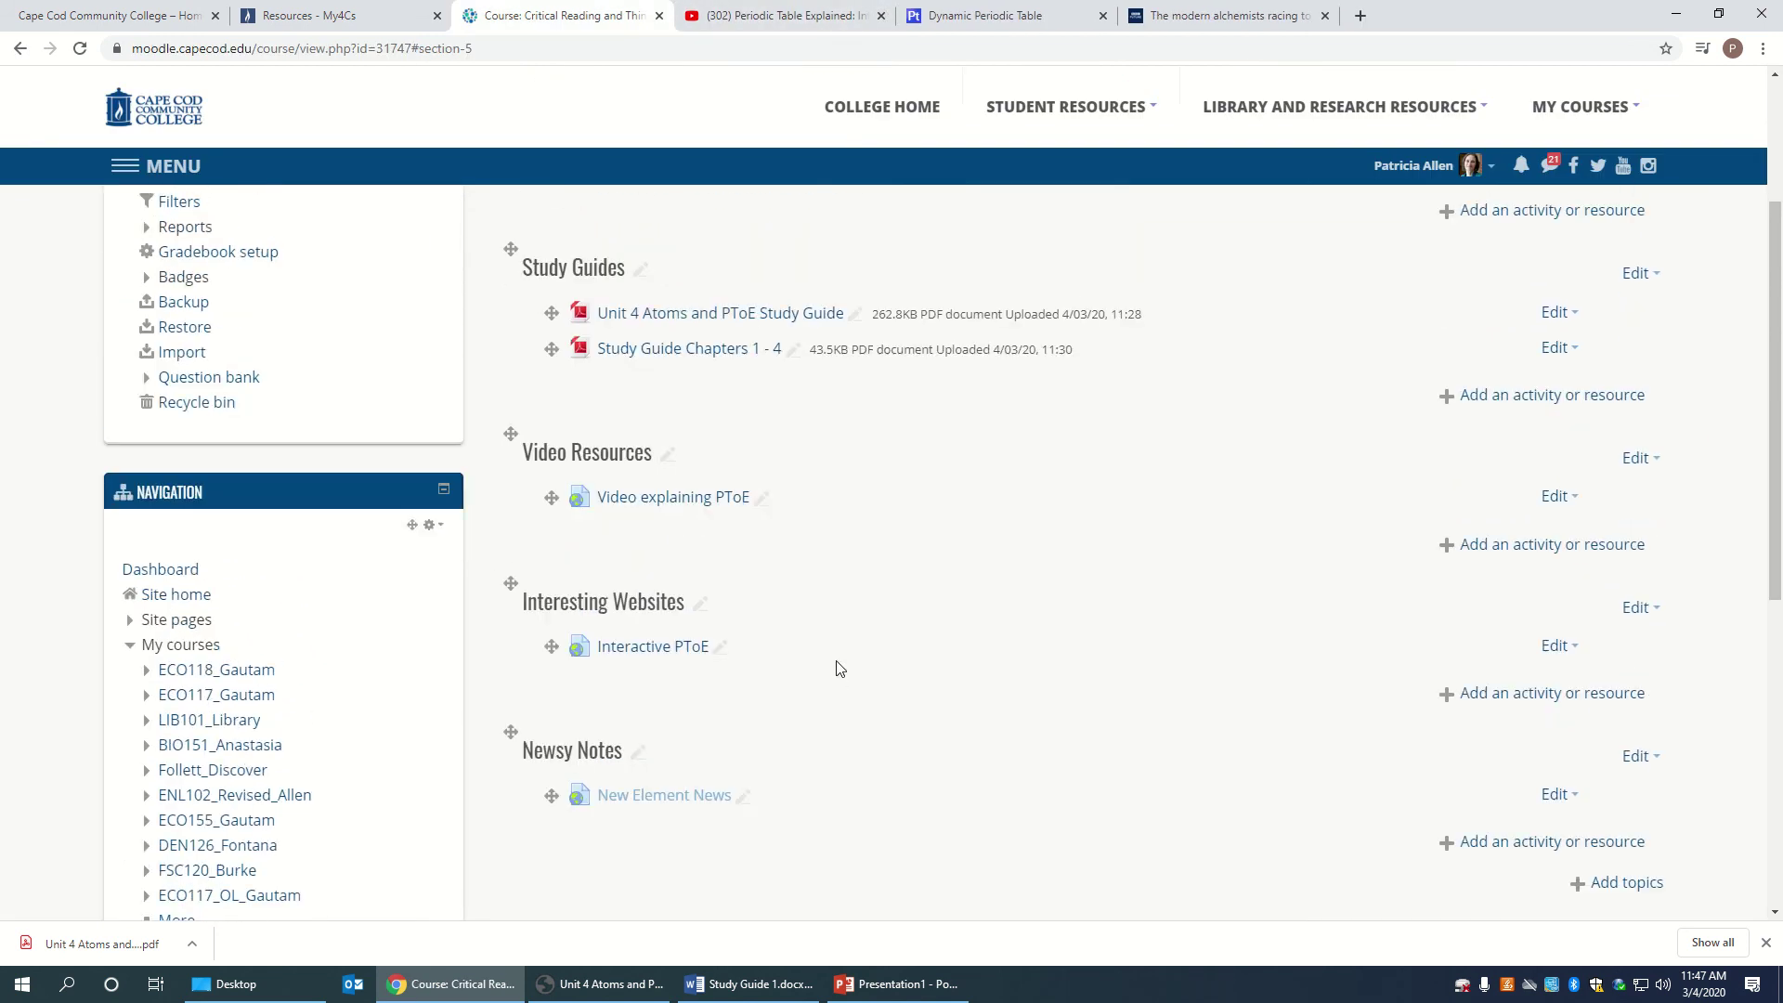